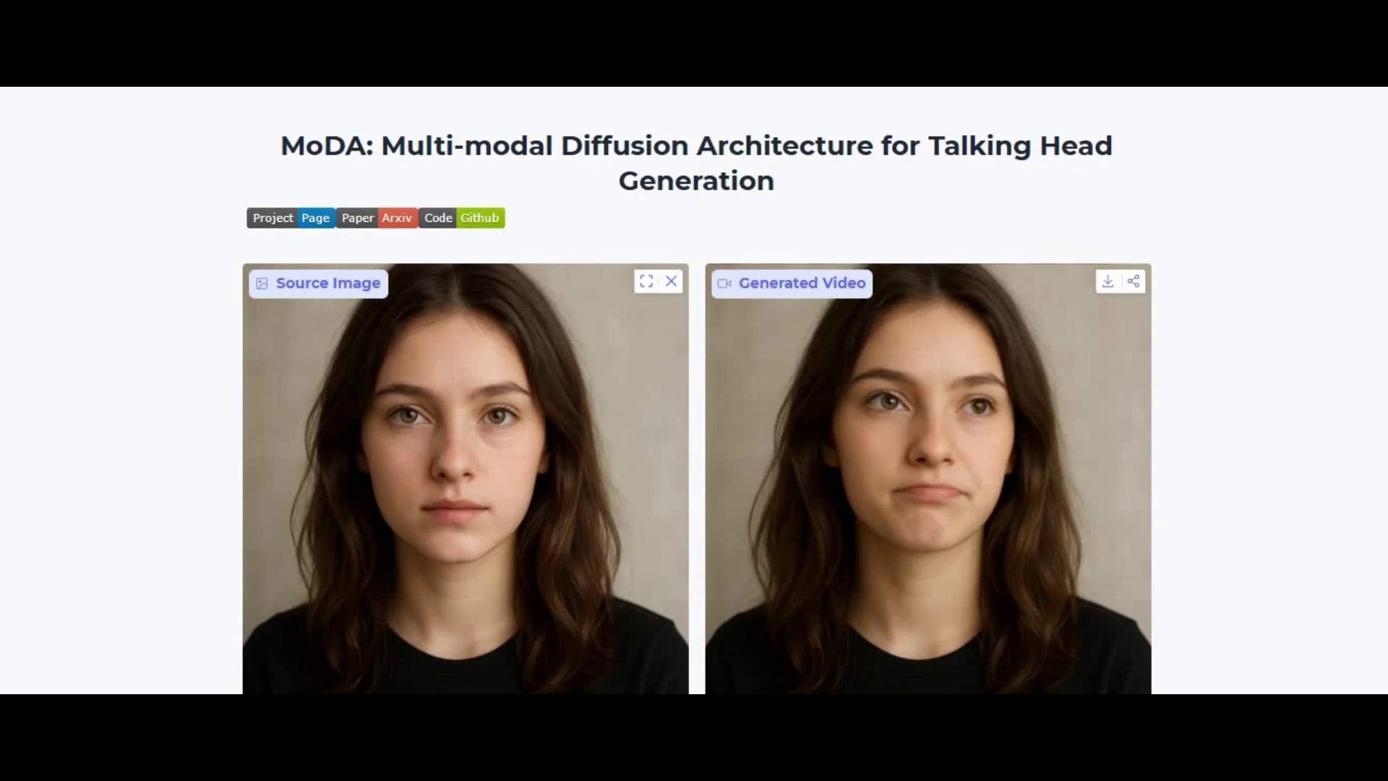
Look over the MoDA demo page's source image, driving audio, Emotion options and CFG Scale setting.
{"action": "scroll", "coordinate": [1285, 375], "scroll_direction": "down", "scroll_amount": 2}
{"action": "scroll", "coordinate": [1288, 381], "scroll_direction": "down", "scroll_amount": 4}
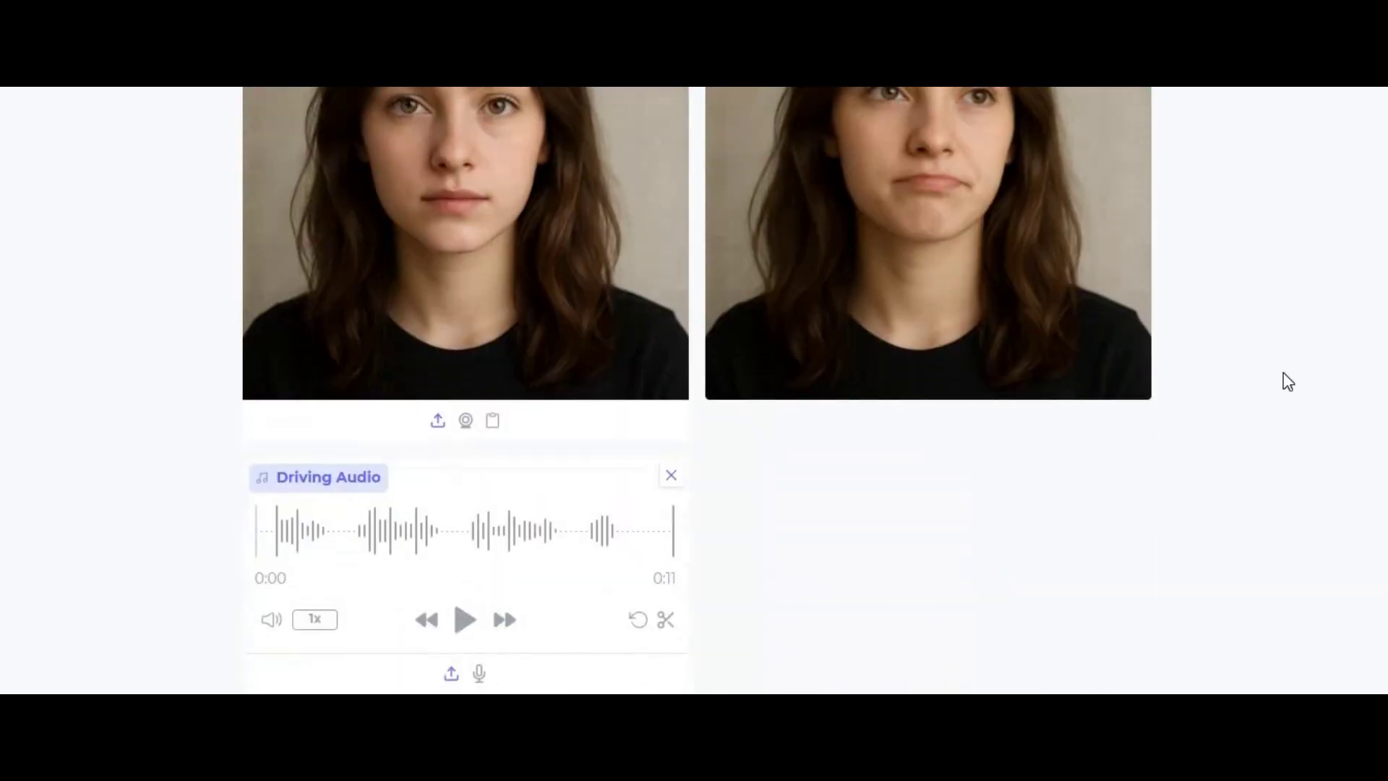
{"action": "scroll", "coordinate": [1286, 381], "scroll_direction": "down", "scroll_amount": 6}
{"action": "left_click", "coordinate": [355, 455]}
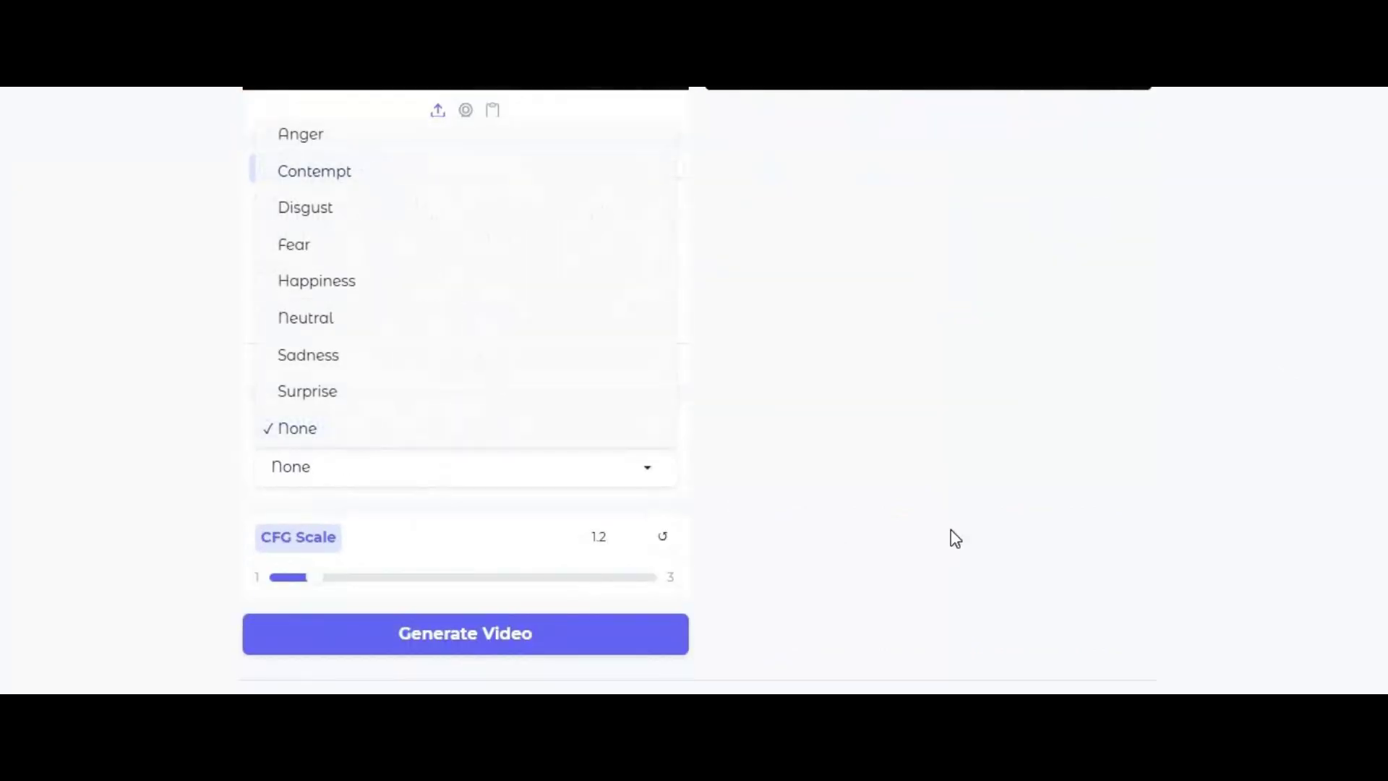
{"action": "left_click", "coordinate": [969, 533]}
{"action": "scroll", "coordinate": [976, 530], "scroll_direction": "down", "scroll_amount": 4}
{"action": "scroll", "coordinate": [976, 530], "scroll_direction": "up", "scroll_amount": 12}
{"action": "scroll", "coordinate": [977, 531], "scroll_direction": "up", "scroll_amount": 1}
{"action": "scroll", "coordinate": [973, 523], "scroll_direction": "up", "scroll_amount": 1}
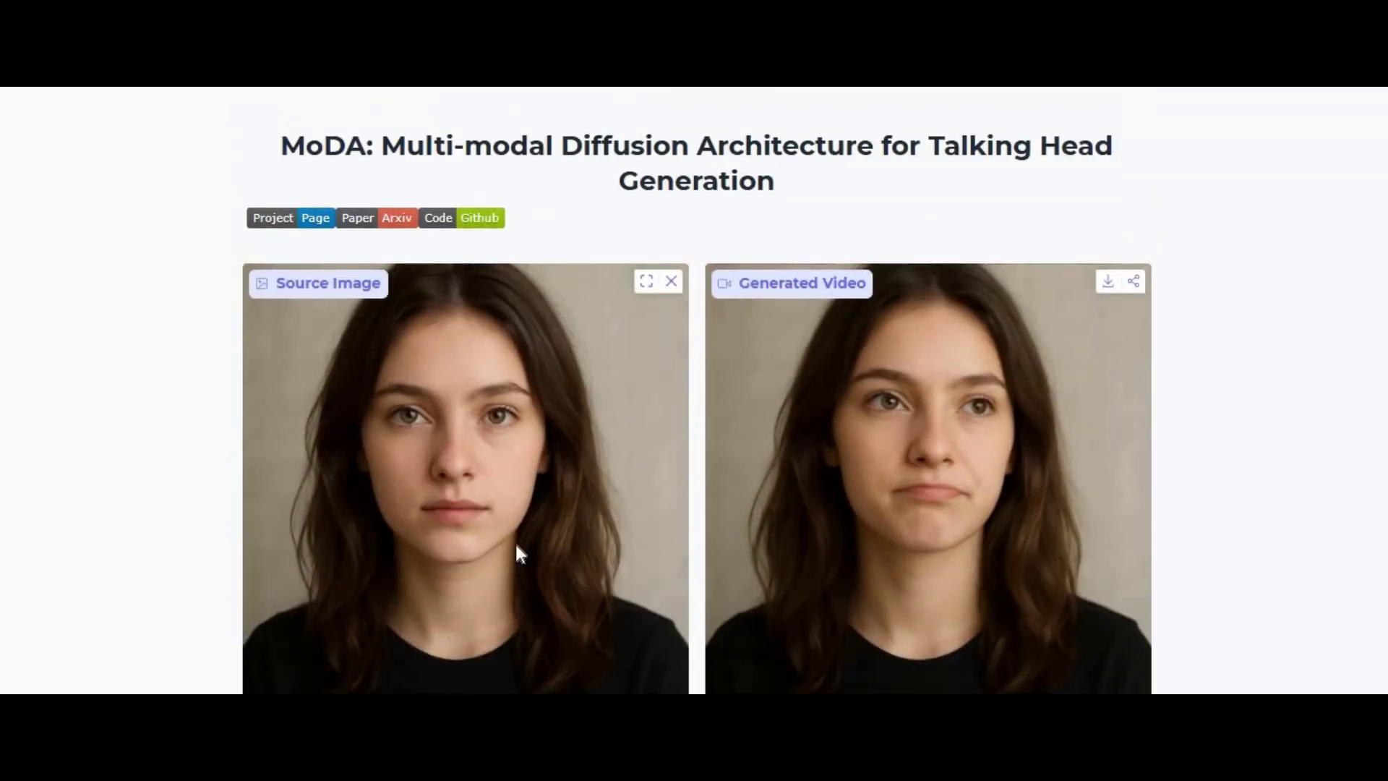
Replay the generated talking-head video and review the generation settings and disclaimer below it.
{"action": "scroll", "coordinate": [877, 587], "scroll_direction": "down", "scroll_amount": 1}
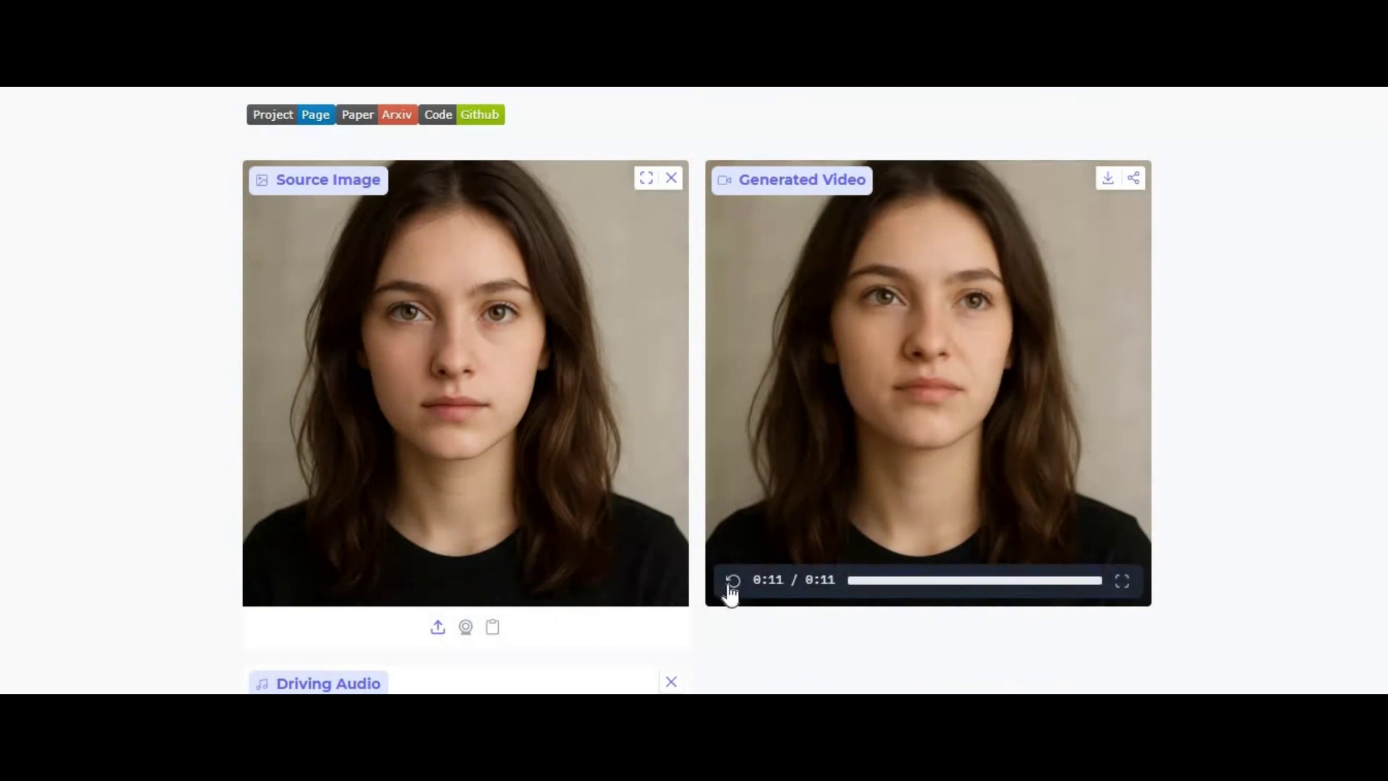
{"action": "left_click", "coordinate": [728, 582]}
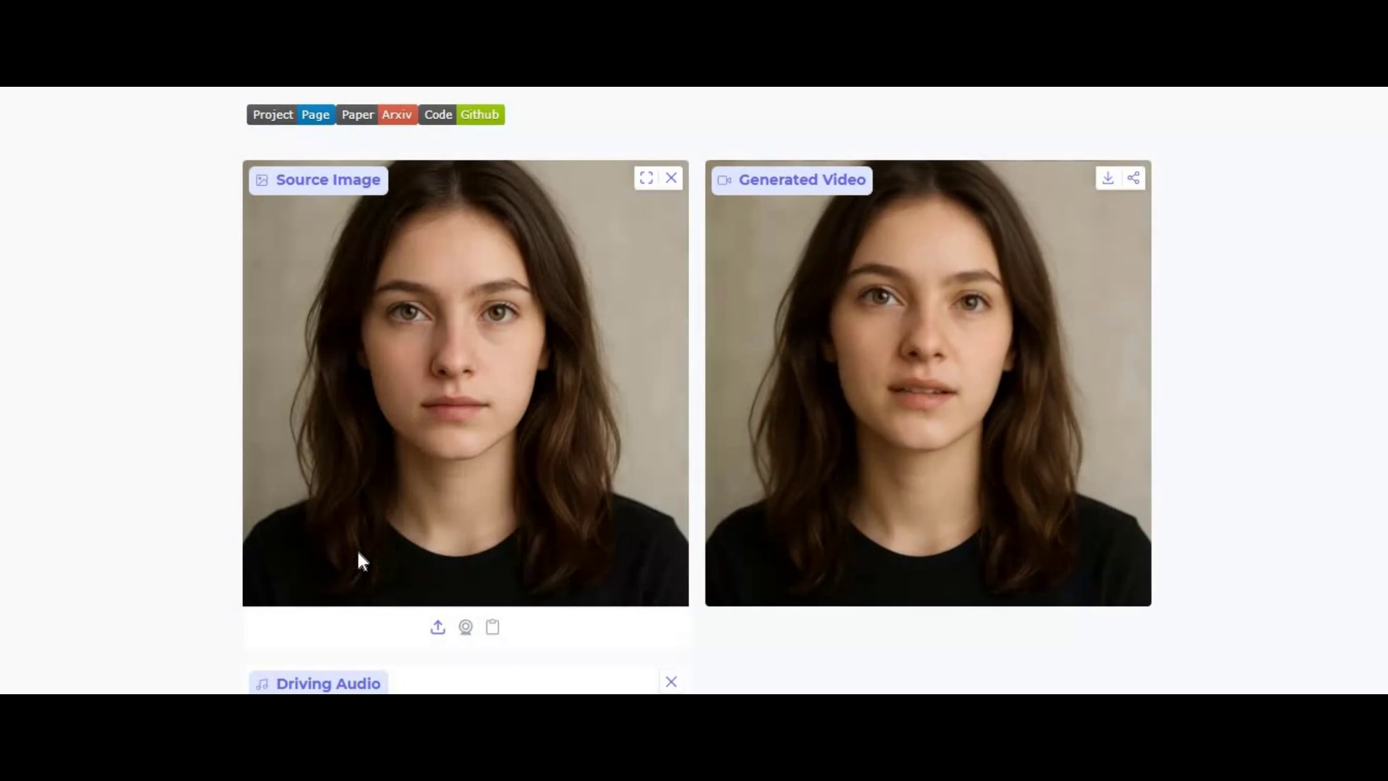
{"action": "mouse_move", "coordinate": [962, 544]}
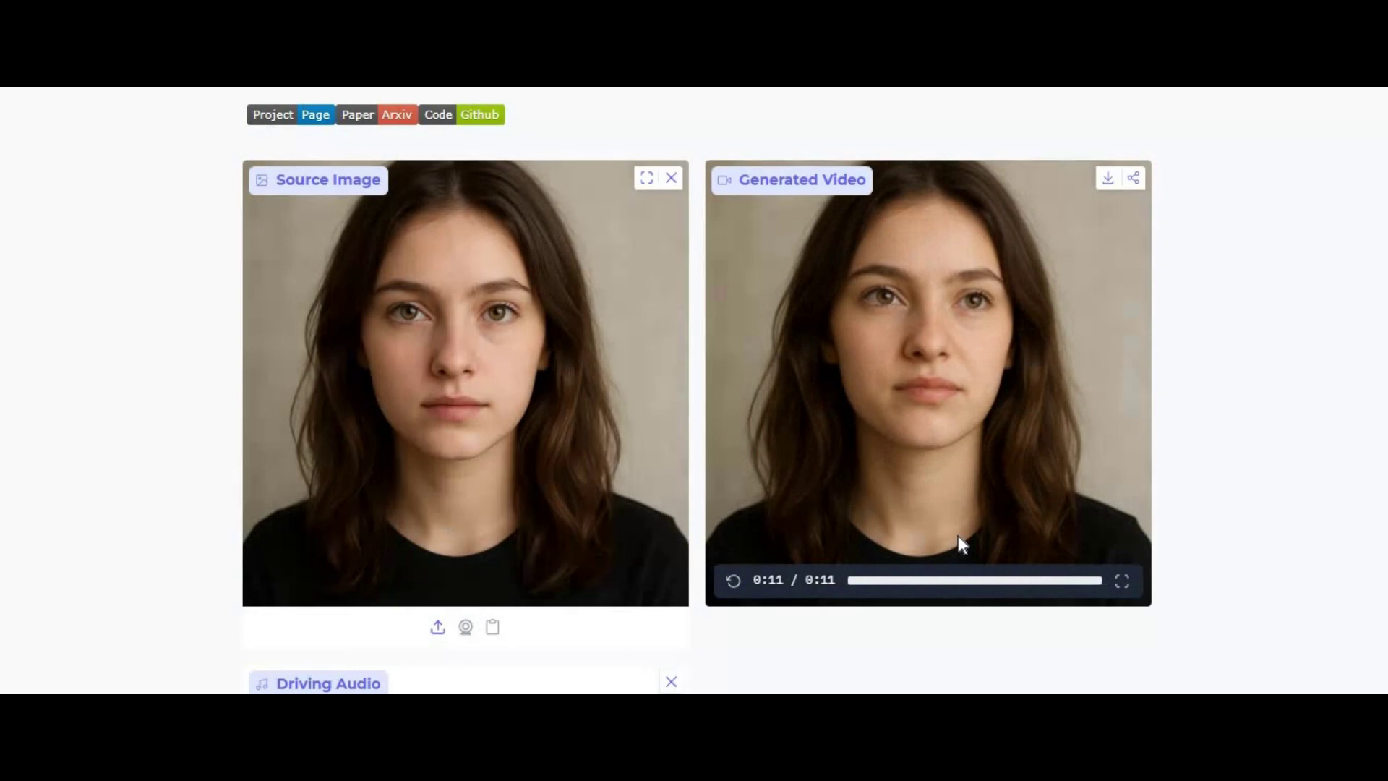
{"action": "scroll", "coordinate": [958, 538], "scroll_direction": "down", "scroll_amount": 3}
{"action": "scroll", "coordinate": [958, 535], "scroll_direction": "down", "scroll_amount": 6}
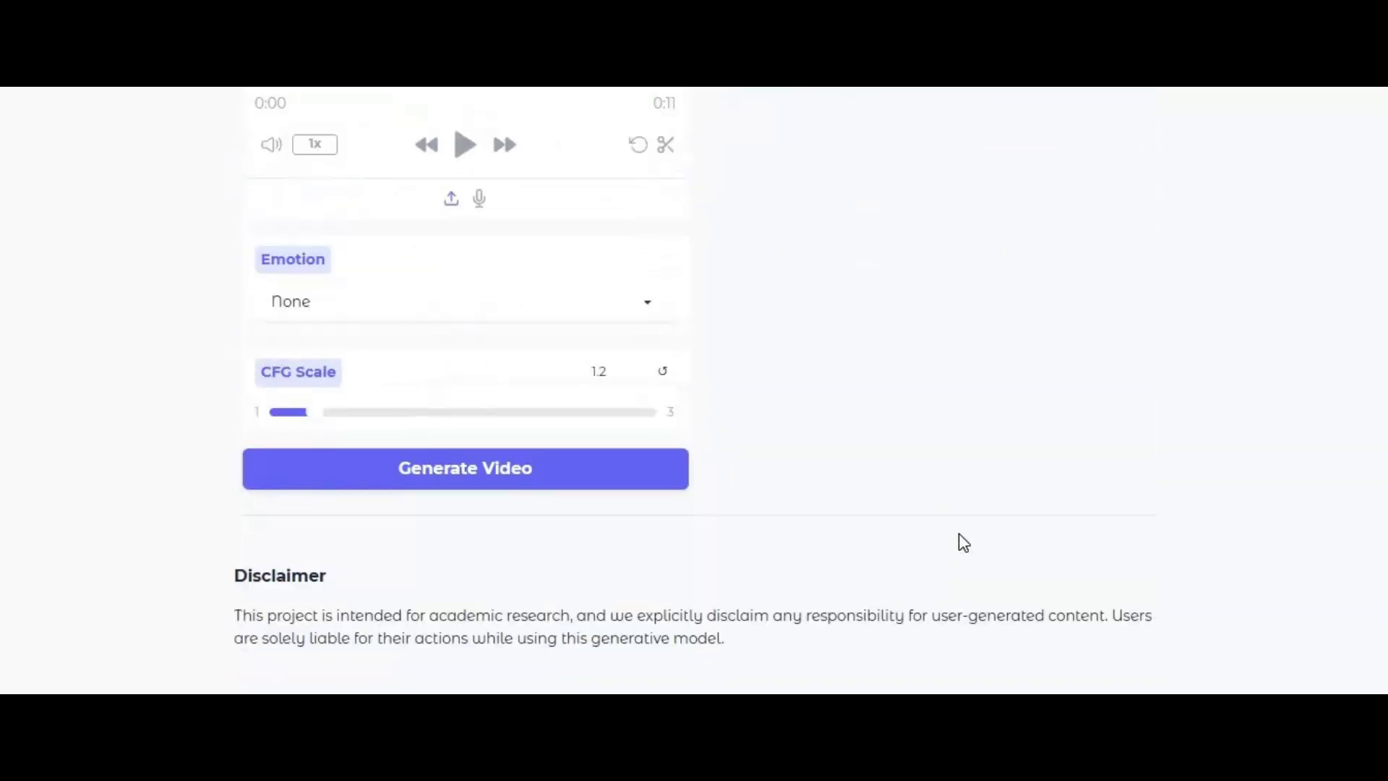
{"action": "scroll", "coordinate": [959, 534], "scroll_direction": "up", "scroll_amount": 10}
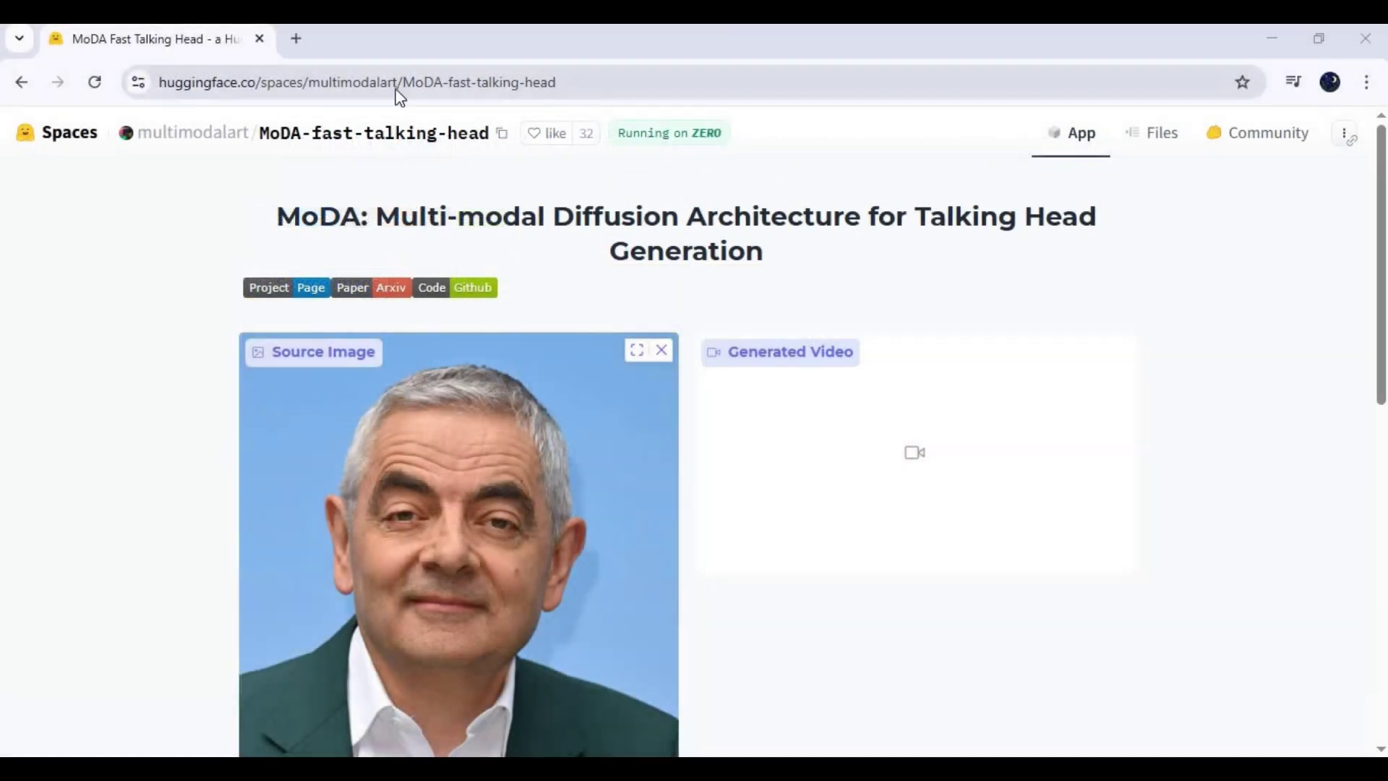
Check the MoDA-fast-talking-head Space's web address and look through its input and generation settings.
{"action": "left_click", "coordinate": [311, 81]}
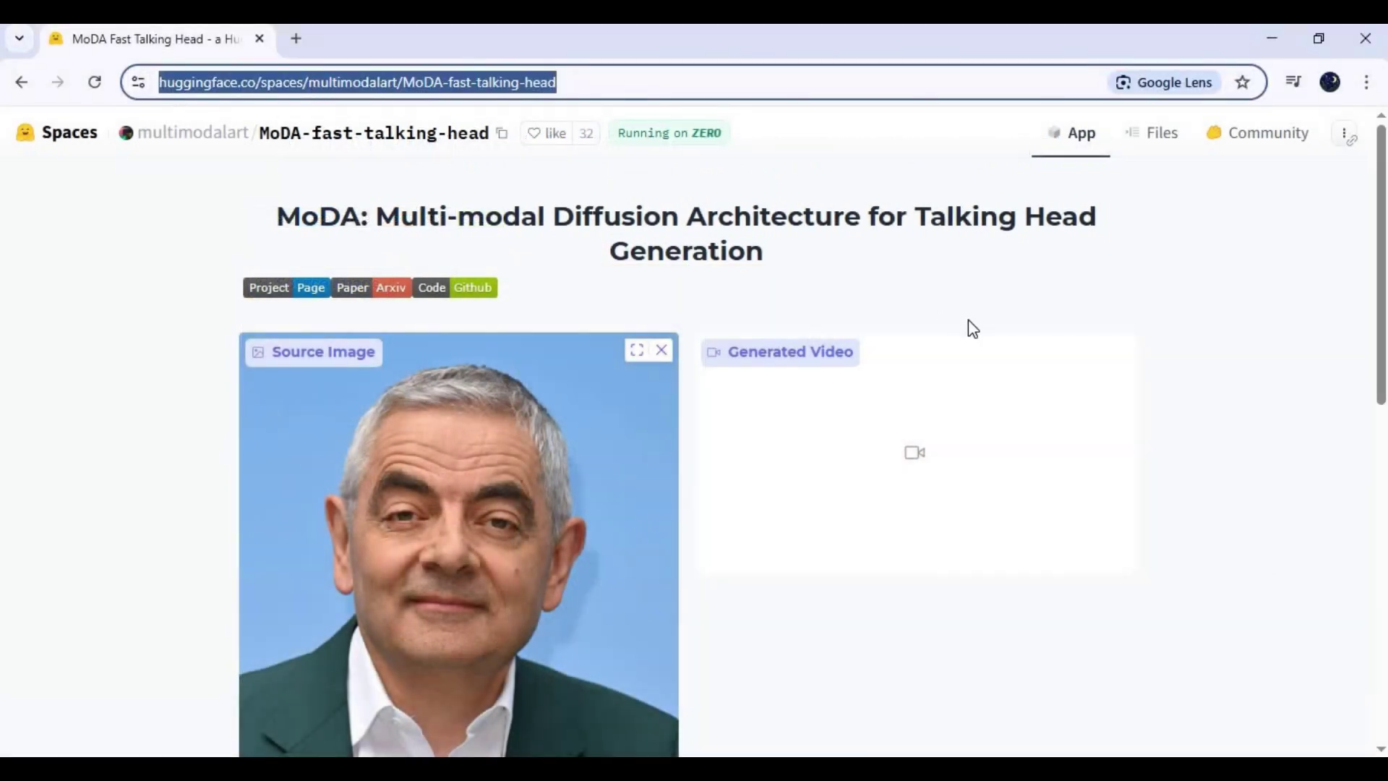
{"action": "scroll", "coordinate": [977, 335], "scroll_direction": "down", "scroll_amount": 10}
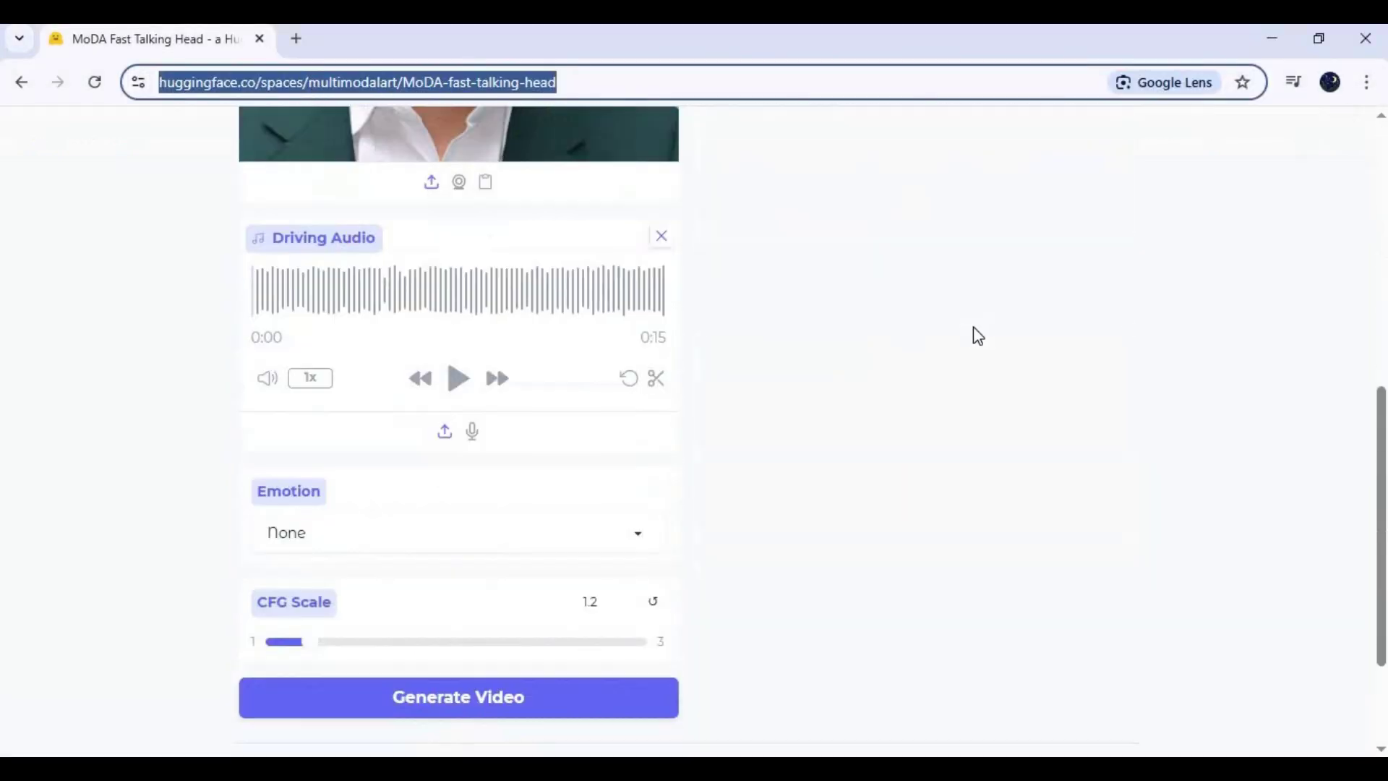
{"action": "scroll", "coordinate": [978, 334], "scroll_direction": "up", "scroll_amount": 4}
{"action": "scroll", "coordinate": [977, 336], "scroll_direction": "up", "scroll_amount": 6}
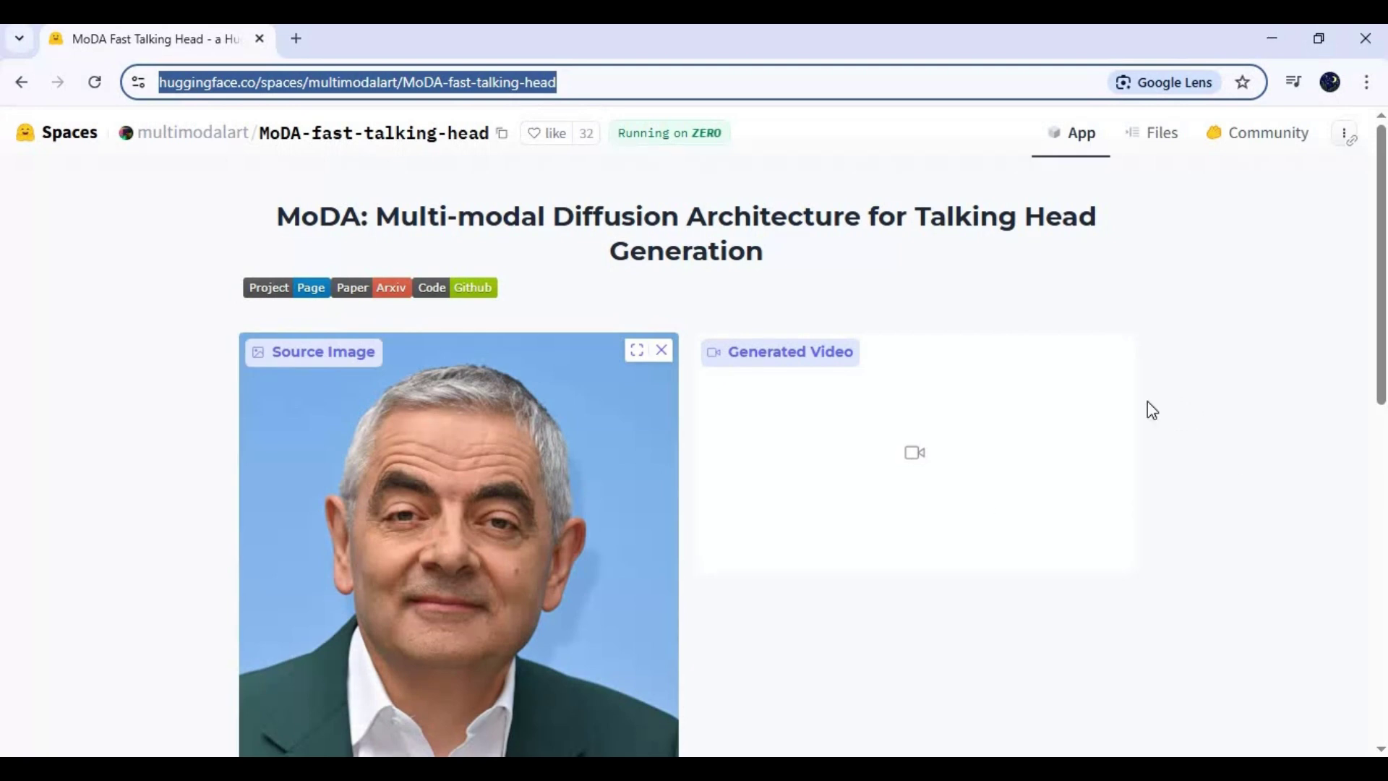
Show the Space's instructions for running locally through Git and copy the git clone command.
{"action": "left_click", "coordinate": [1341, 143]}
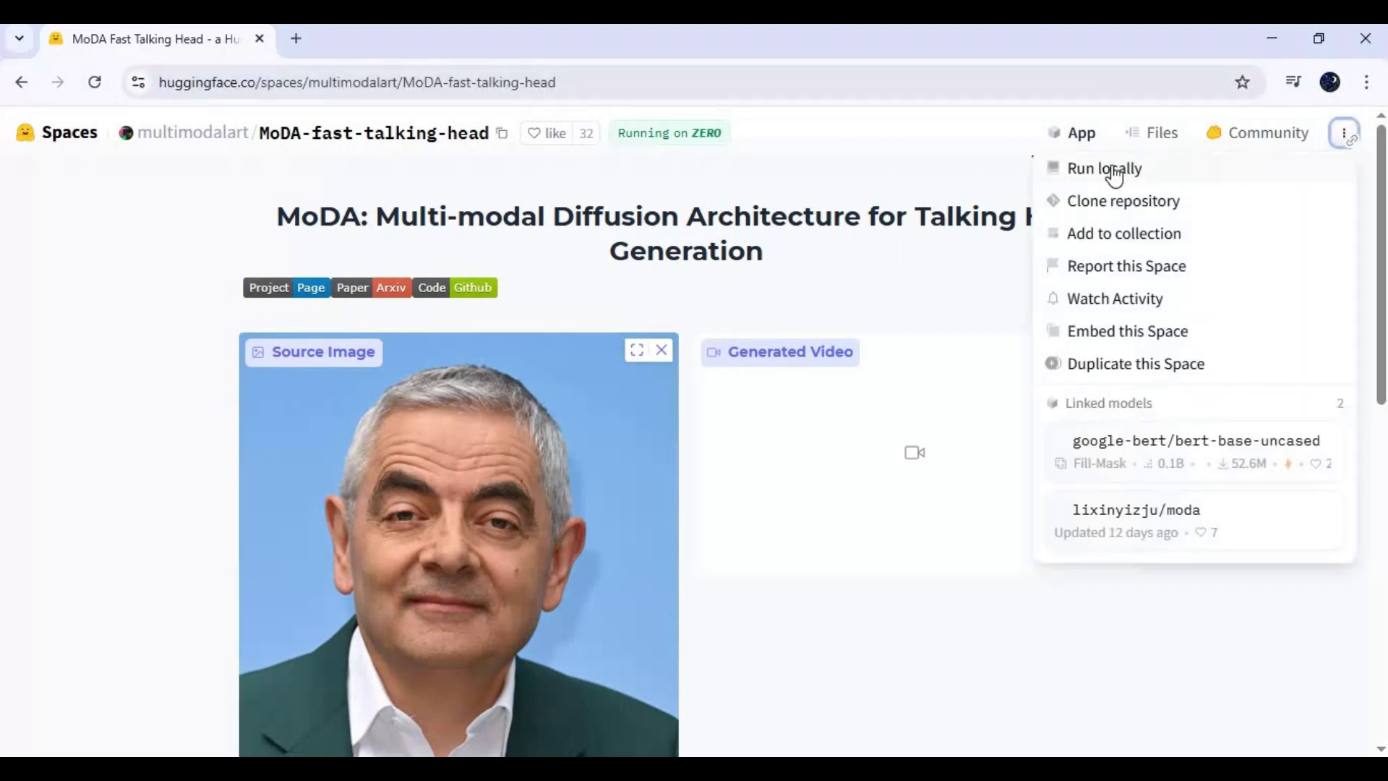
{"action": "left_click", "coordinate": [1132, 170]}
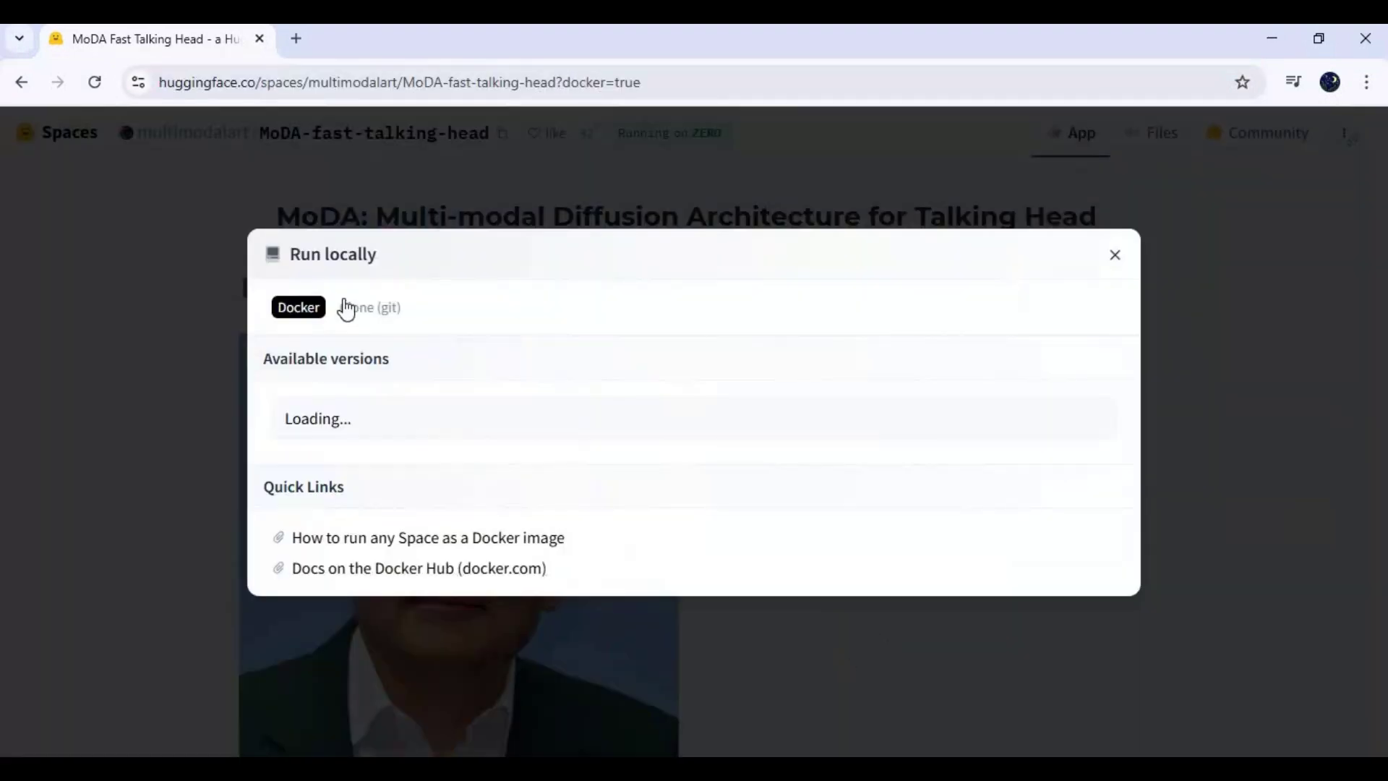
{"action": "left_click", "coordinate": [363, 313]}
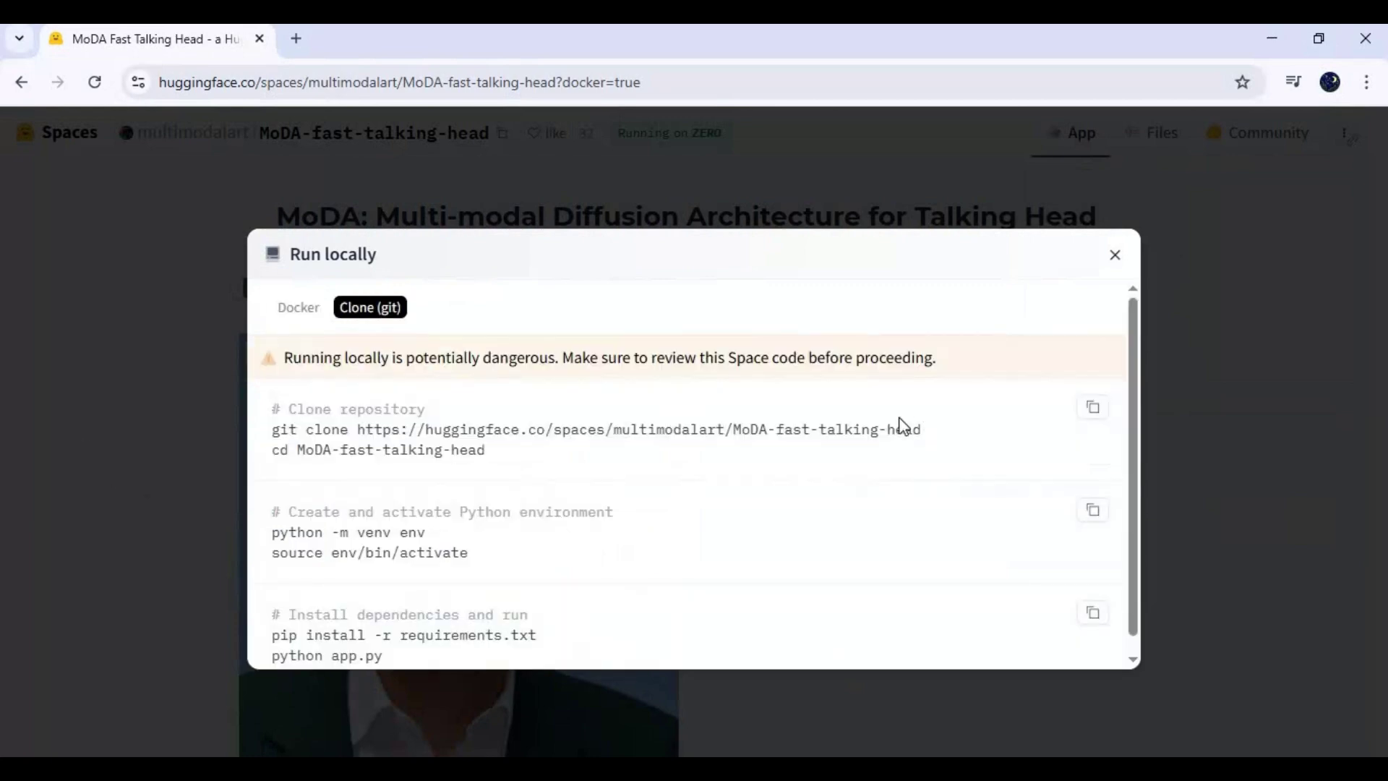
{"action": "mouse_move", "coordinate": [924, 430]}
{"action": "left_mouse_down"}
{"action": "mouse_move", "coordinate": [257, 446]}
{"action": "mouse_move", "coordinate": [253, 431]}
{"action": "left_mouse_up"}
{"action": "right_click", "coordinate": [365, 436]}
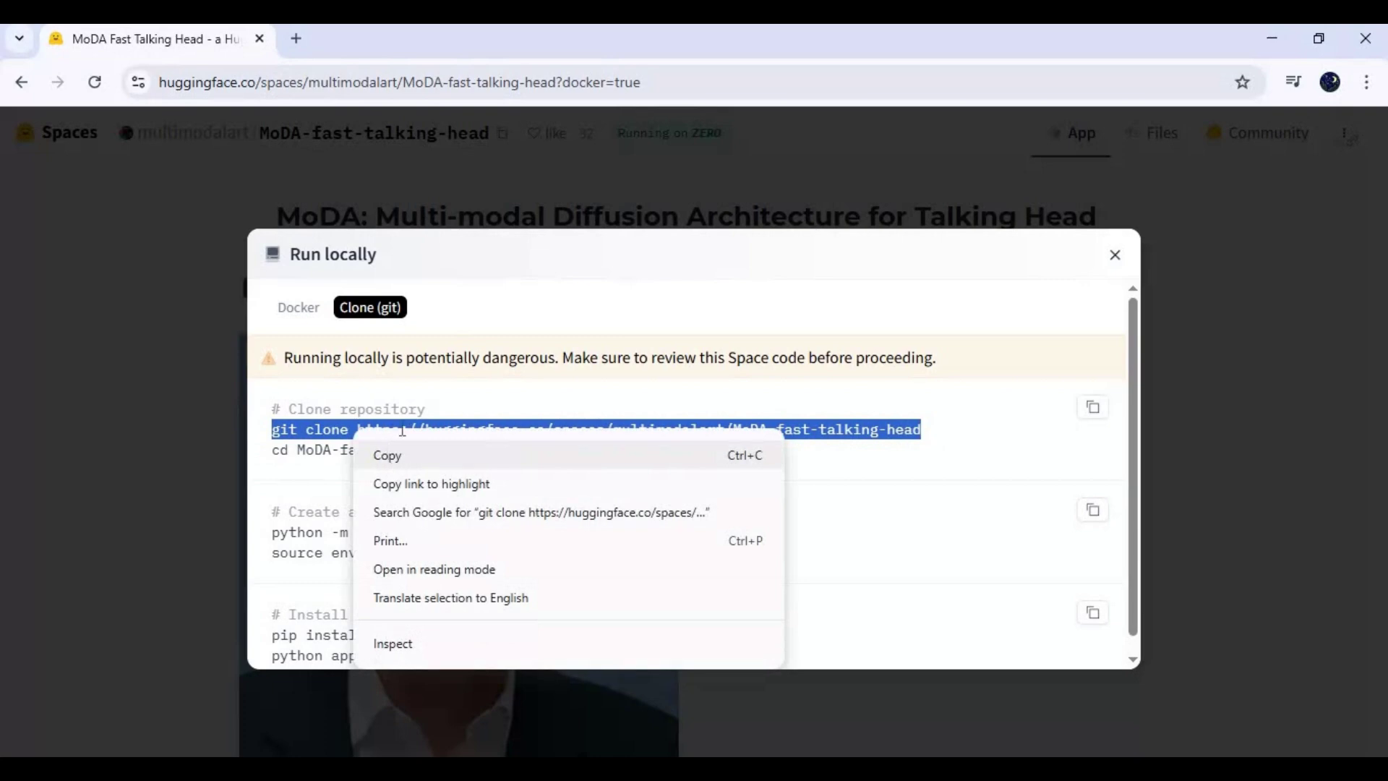
{"action": "left_click", "coordinate": [388, 457]}
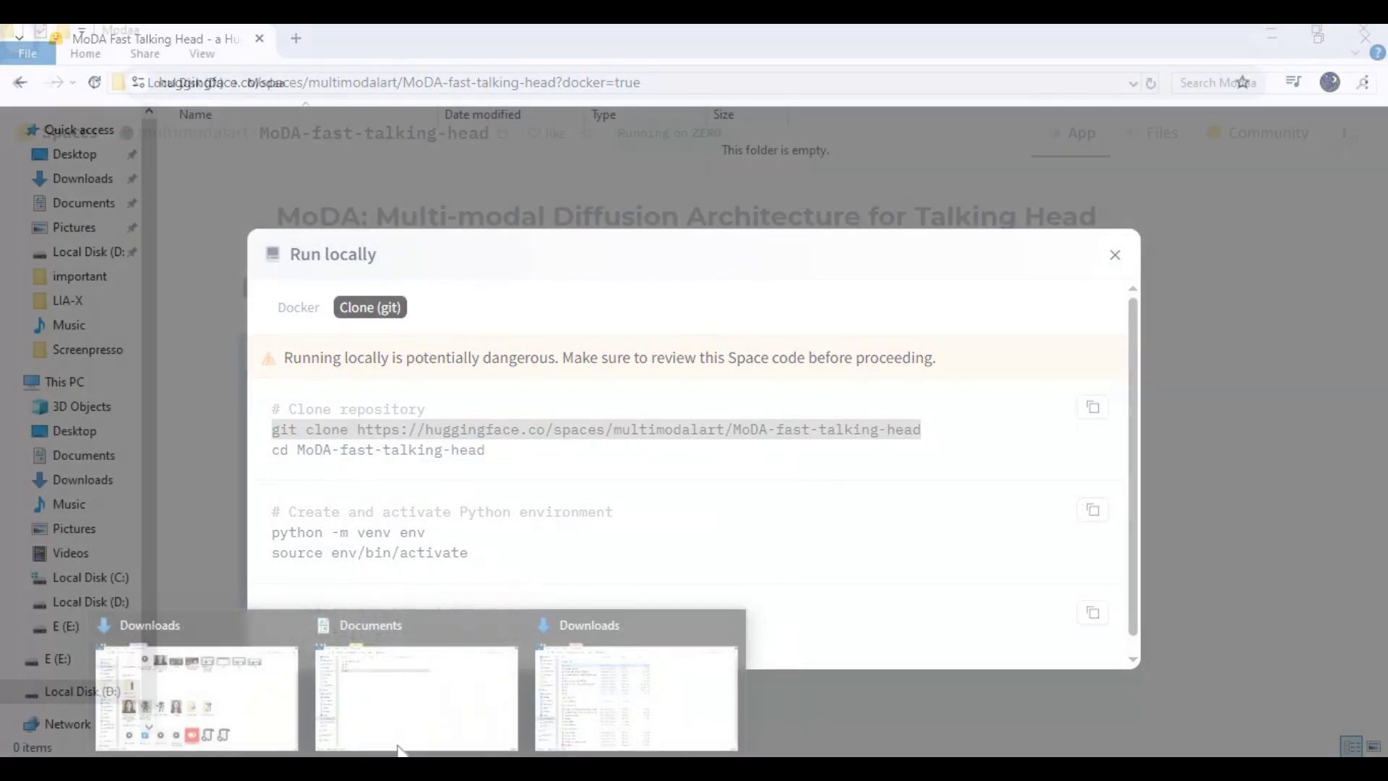
Switch to the D:\Modaa folder in File Explorer and open a command prompt there.
{"action": "left_click", "coordinate": [405, 694]}
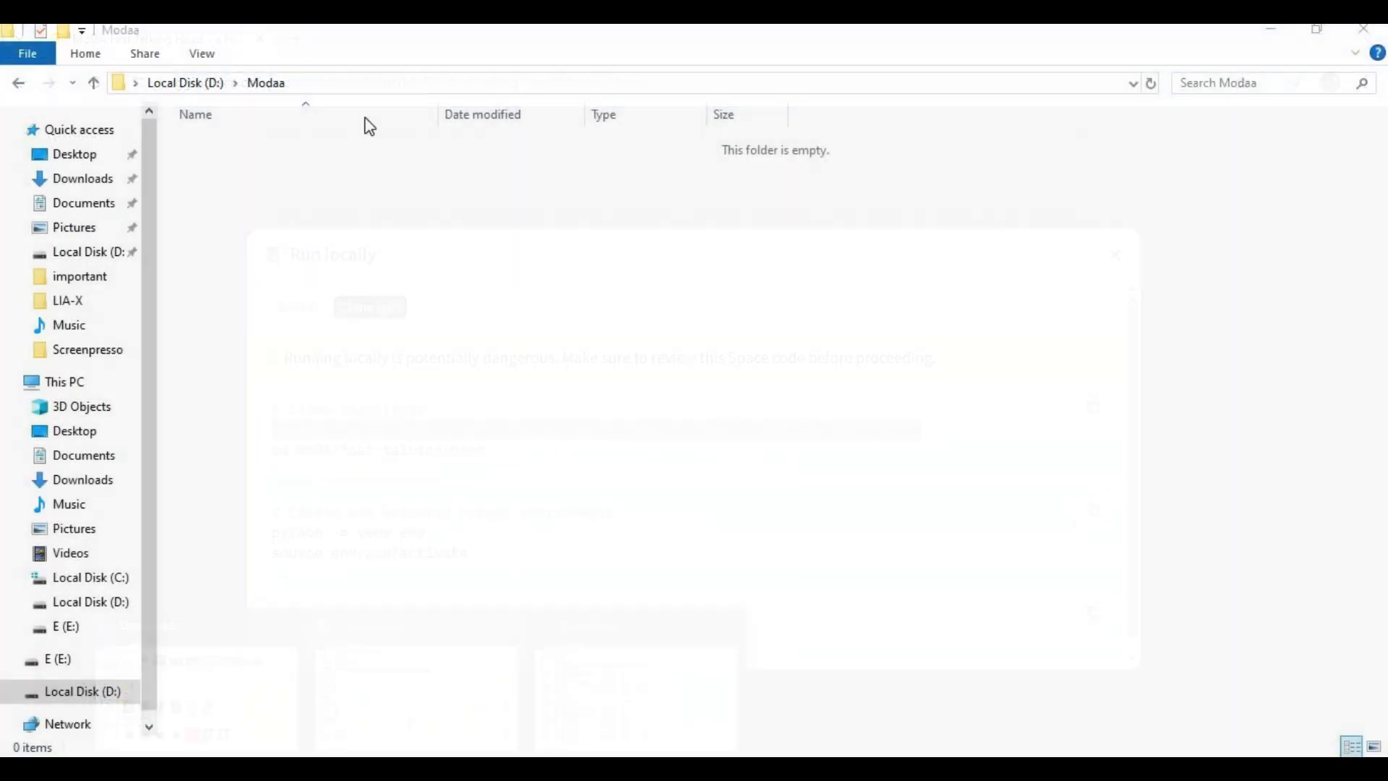
{"action": "left_click", "coordinate": [334, 84]}
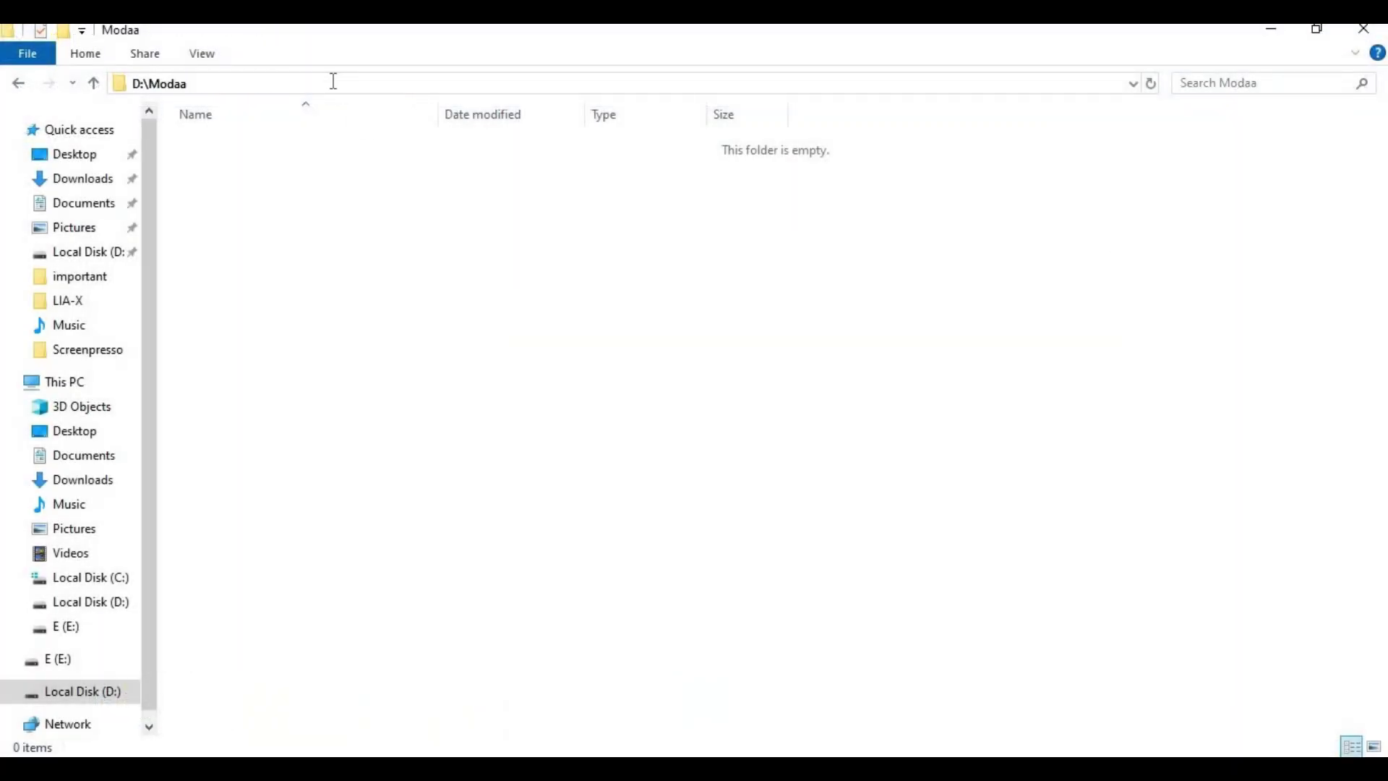
{"action": "type", "text": "cmd"}
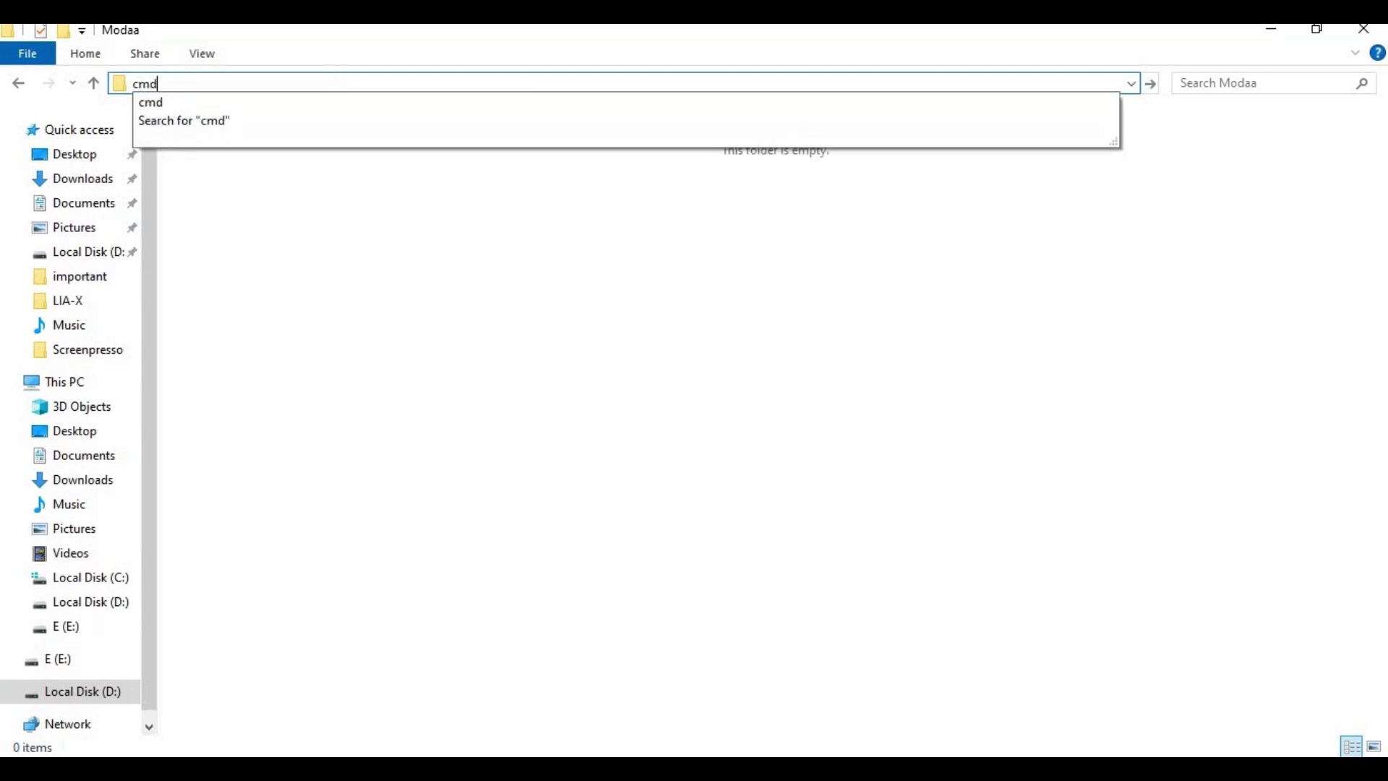
{"action": "key", "text": "Return"}
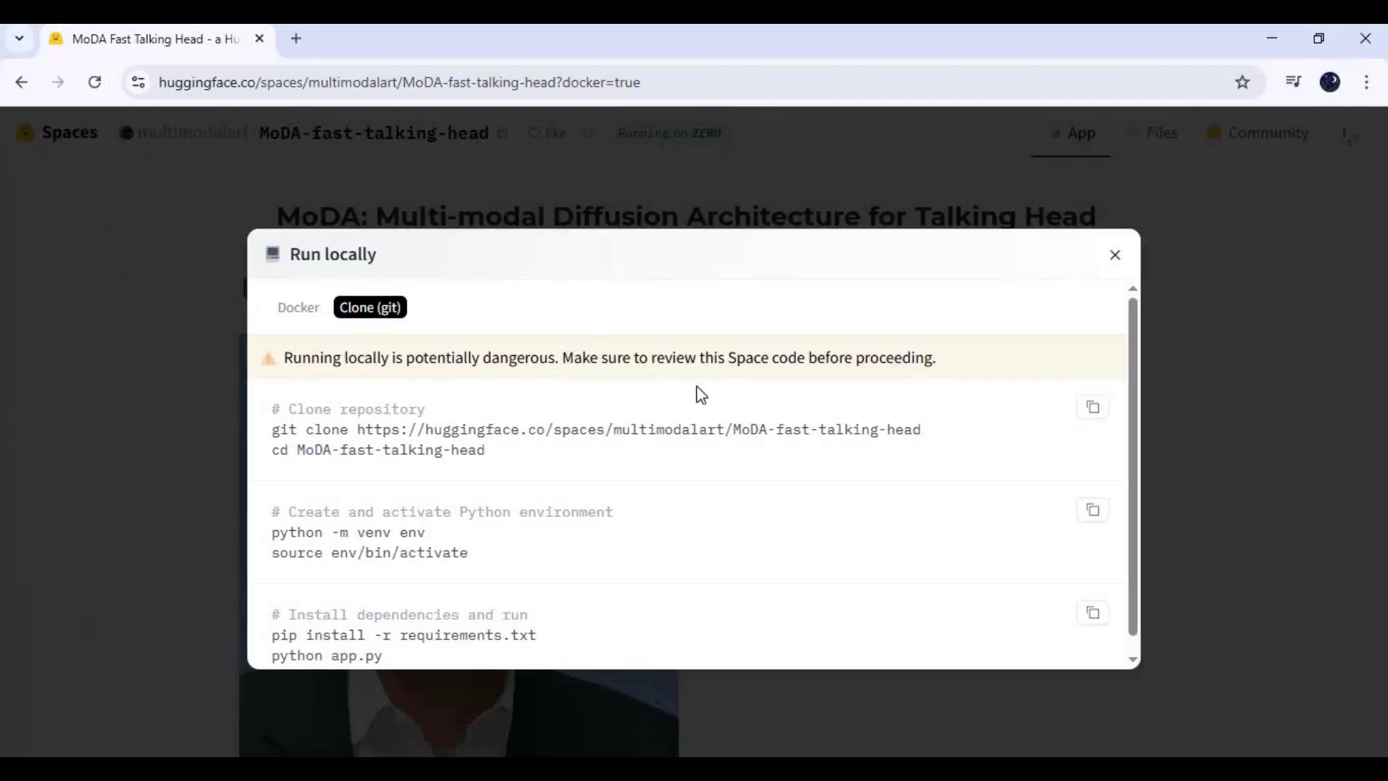
Copy the Space's git clone command from the browser and run it in the D:\Modaa command prompt.
{"action": "left_click_drag", "start_coordinate": [928, 432], "coordinate": [258, 428]}
{"action": "right_click", "coordinate": [365, 439]}
{"action": "left_click", "coordinate": [403, 453]}
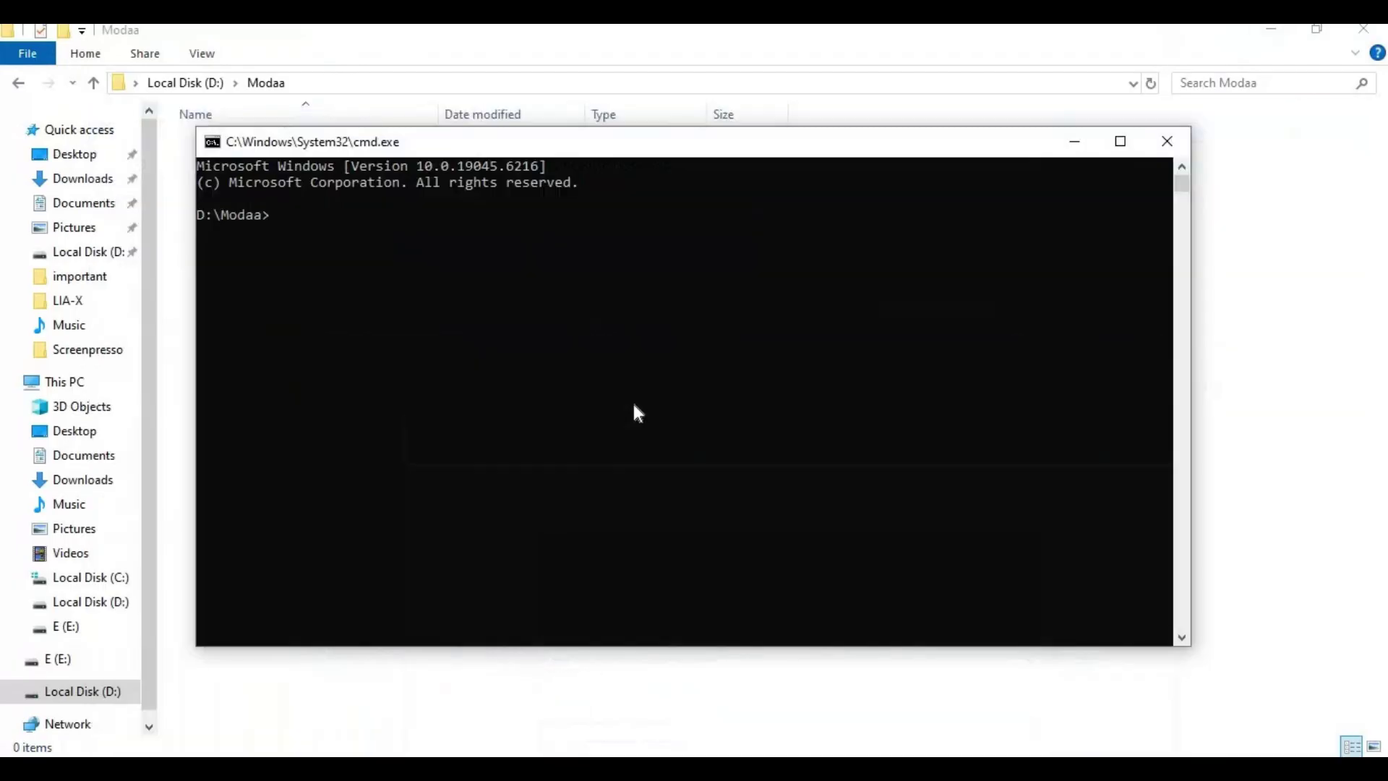
{"action": "key", "text": "ctrl+v"}
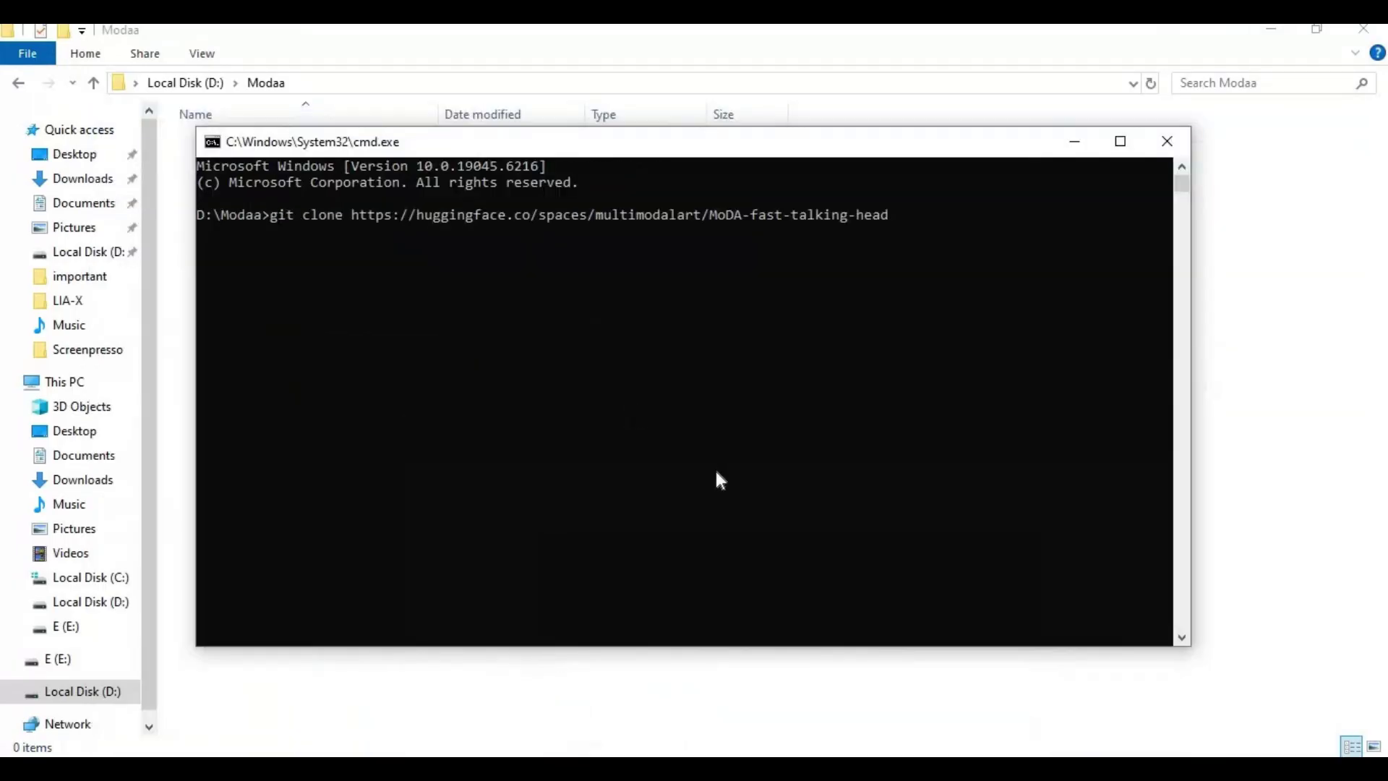
{"action": "key", "text": "Return"}
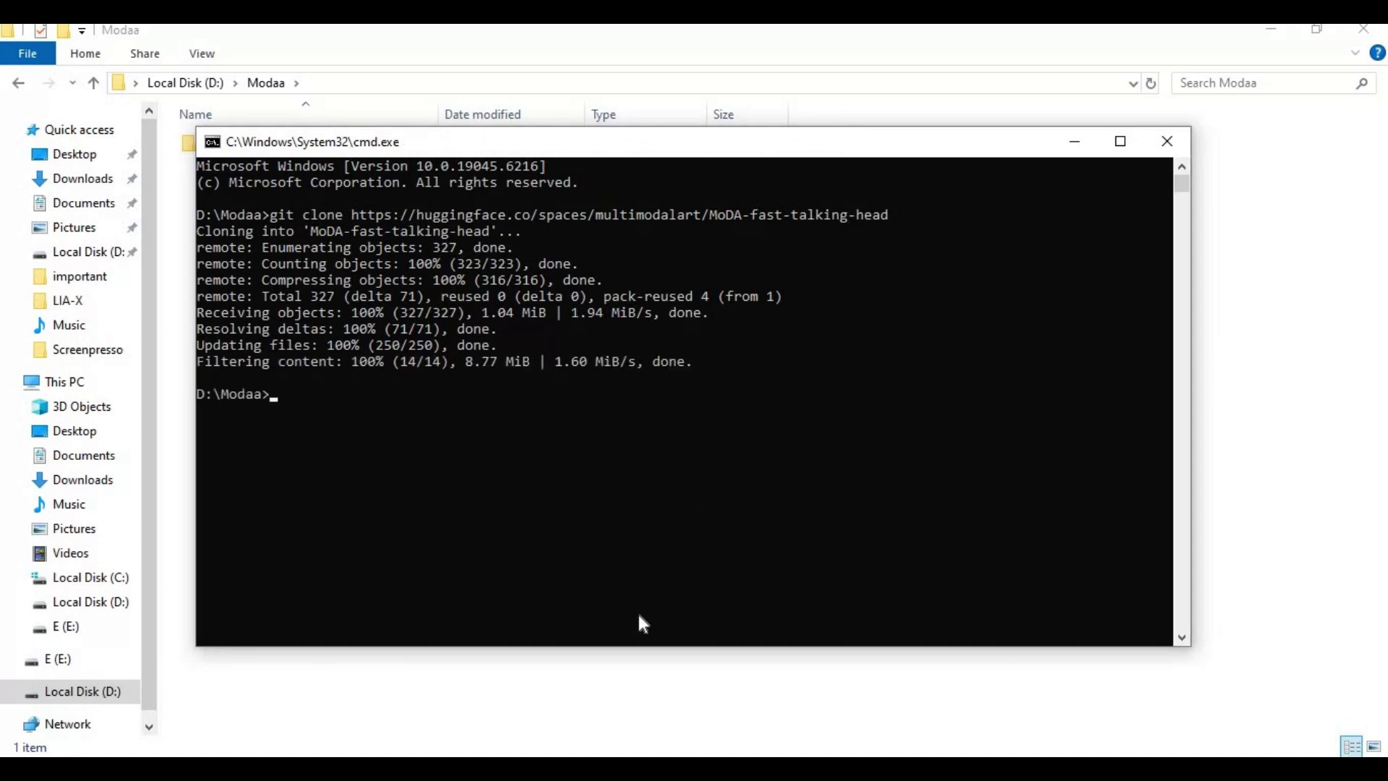
Open the cloned MoDA-fast-talking-head folder in File Explorer and copy its full path.
{"action": "left_click", "coordinate": [682, 696]}
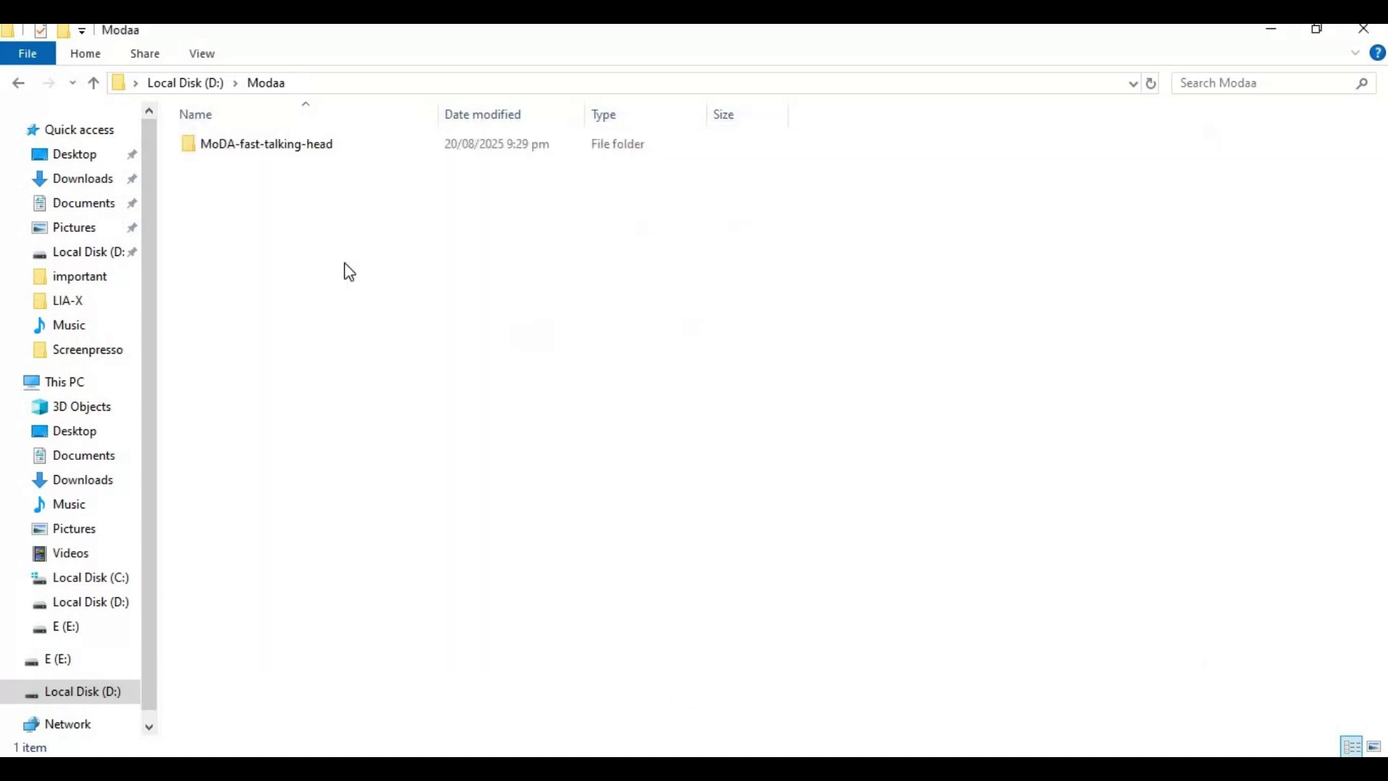
{"action": "double_click", "coordinate": [301, 154]}
{"action": "left_click", "coordinate": [396, 86]}
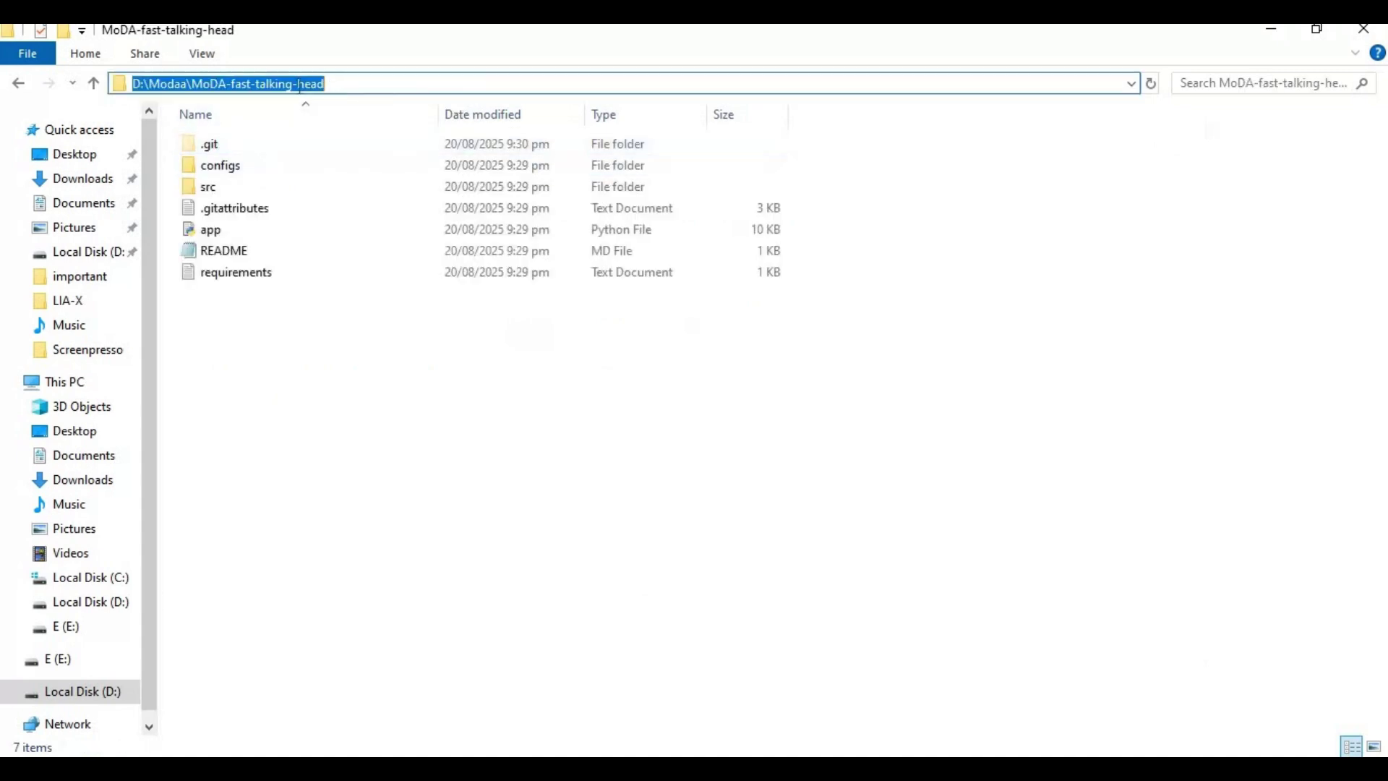
{"action": "right_click", "coordinate": [300, 85]}
{"action": "left_click", "coordinate": [393, 148]}
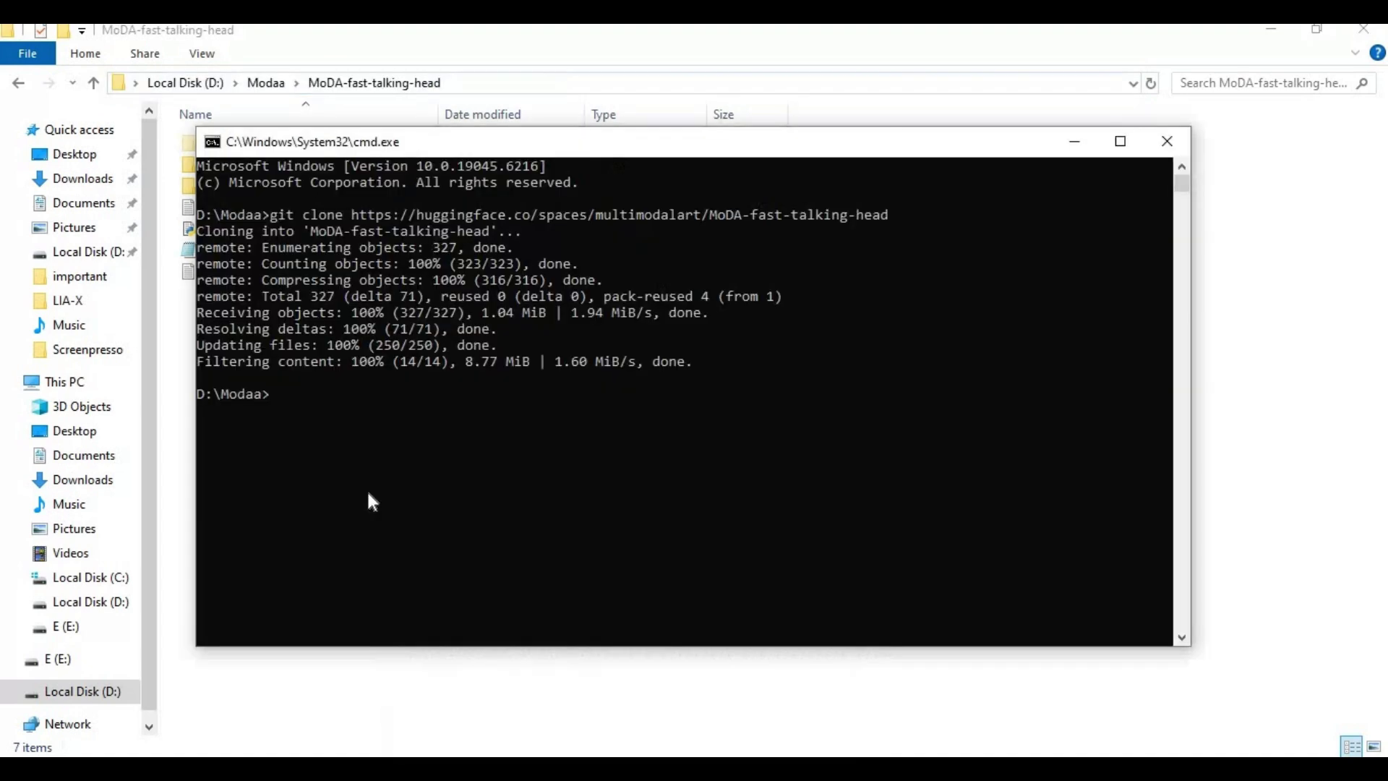
Change the command prompt's working directory to D:\Modaa\MoDA-fast-talking-head.
{"action": "left_click", "coordinate": [691, 718]}
{"action": "type", "text": "cd"}
{"action": "key", "text": "ctrl+v"}
{"action": "key", "text": "Return"}
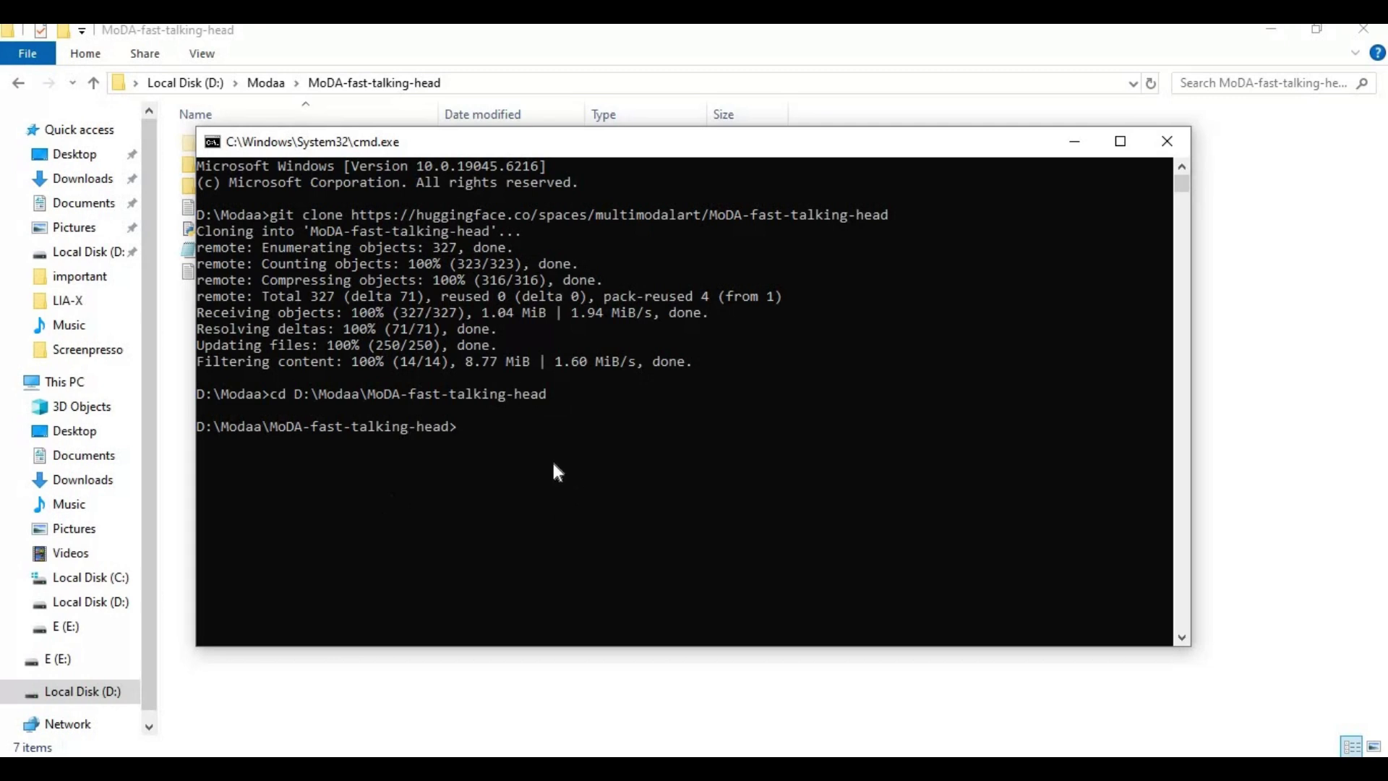
Create a Python 3.10 virtual environment named venv by running py -3.10 -m venv venv.
{"action": "type", "text": "py -3"}
{"action": "type", "text": ".10 -m venv venv"}
{"action": "key", "text": "Return"}
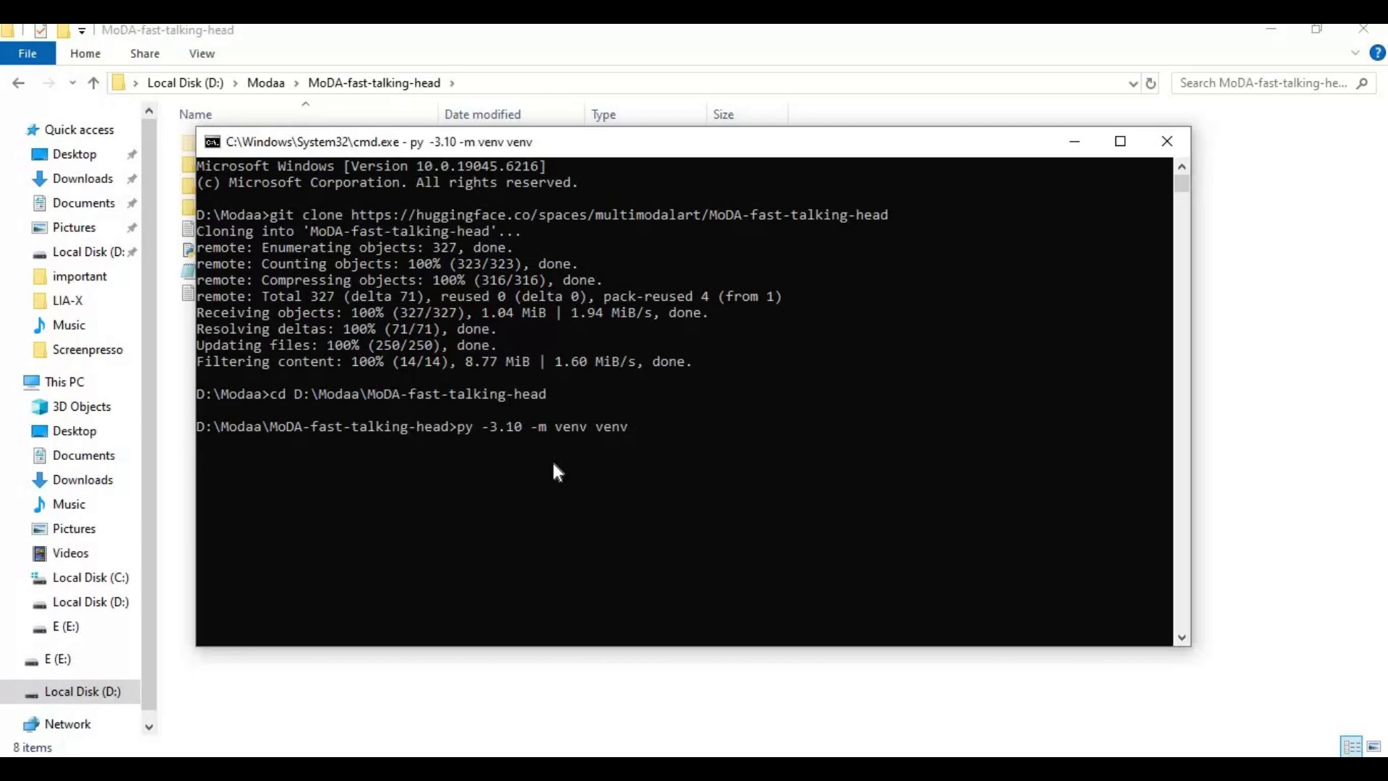
Activate the virtual environment by running venv\scripts\activate.
{"action": "type", "text": "ve"}
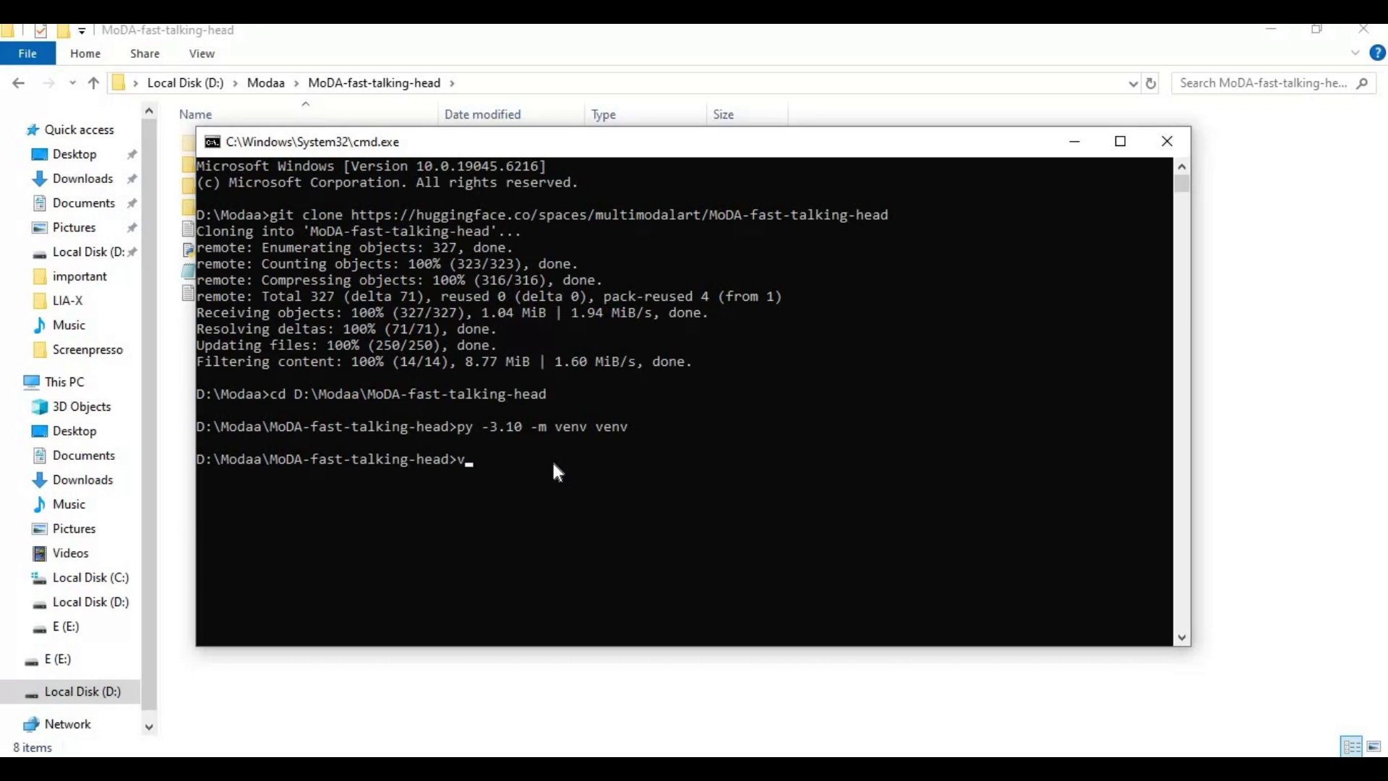
{"action": "type", "text": "nv\\scripts\\activate"}
{"action": "key", "text": "Return"}
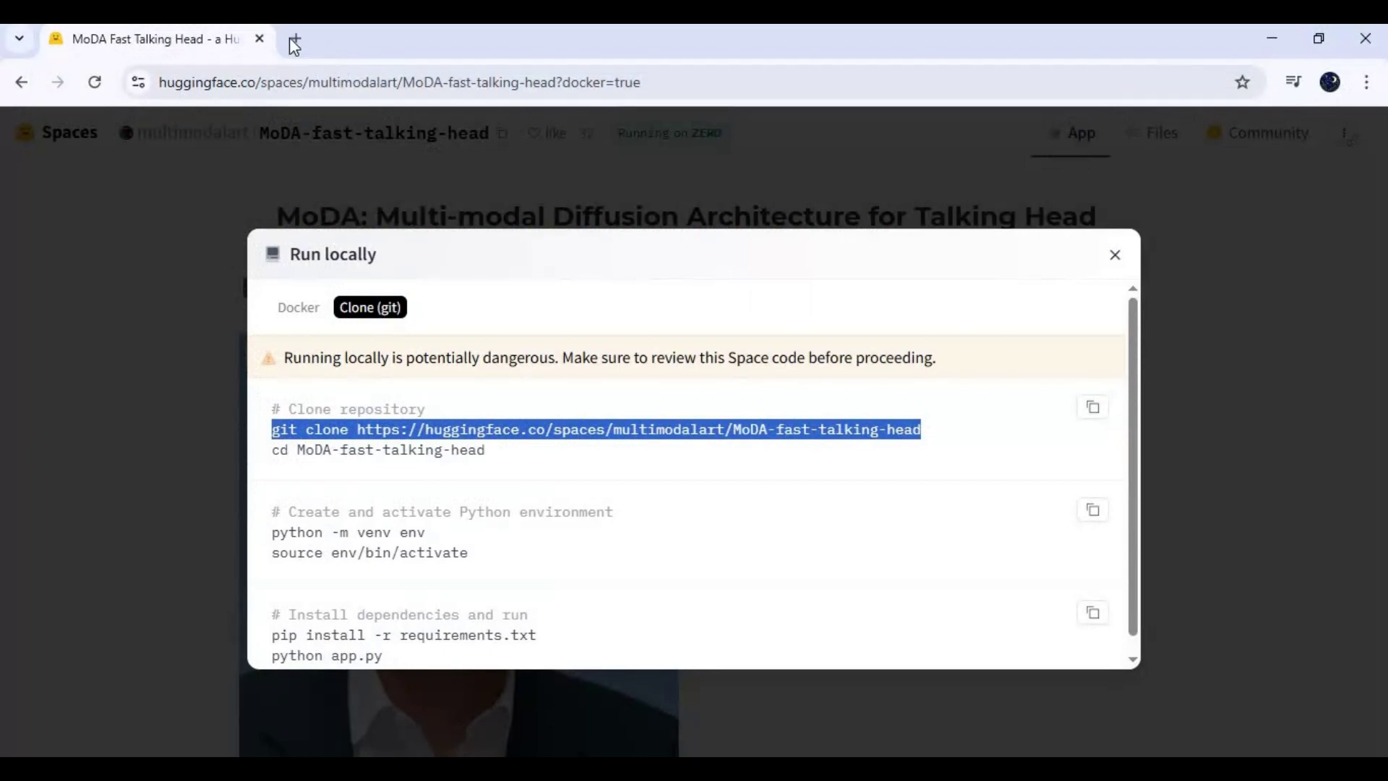
Search Google for pytorch in a new browser tab and open the pytorch.org site.
{"action": "left_click", "coordinate": [292, 39]}
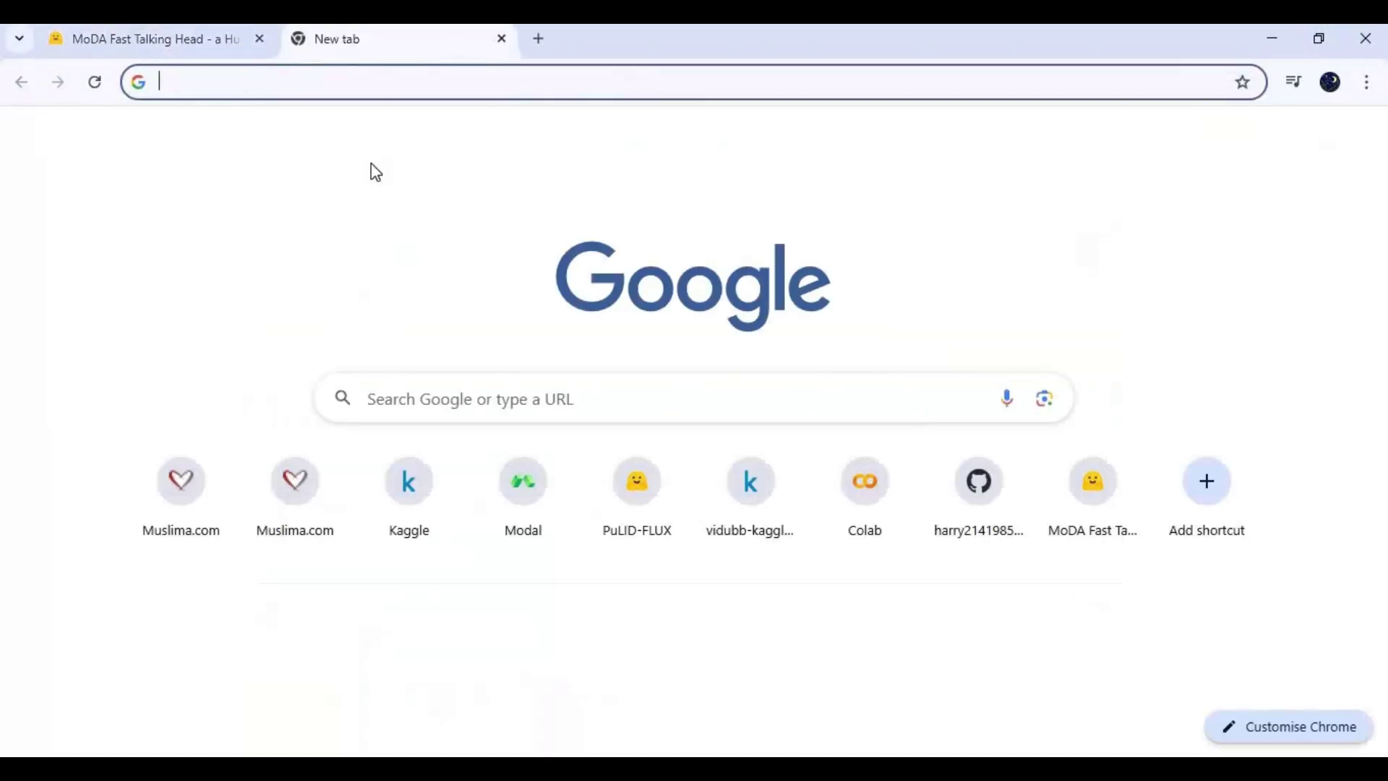
{"action": "type", "text": "pytorch"}
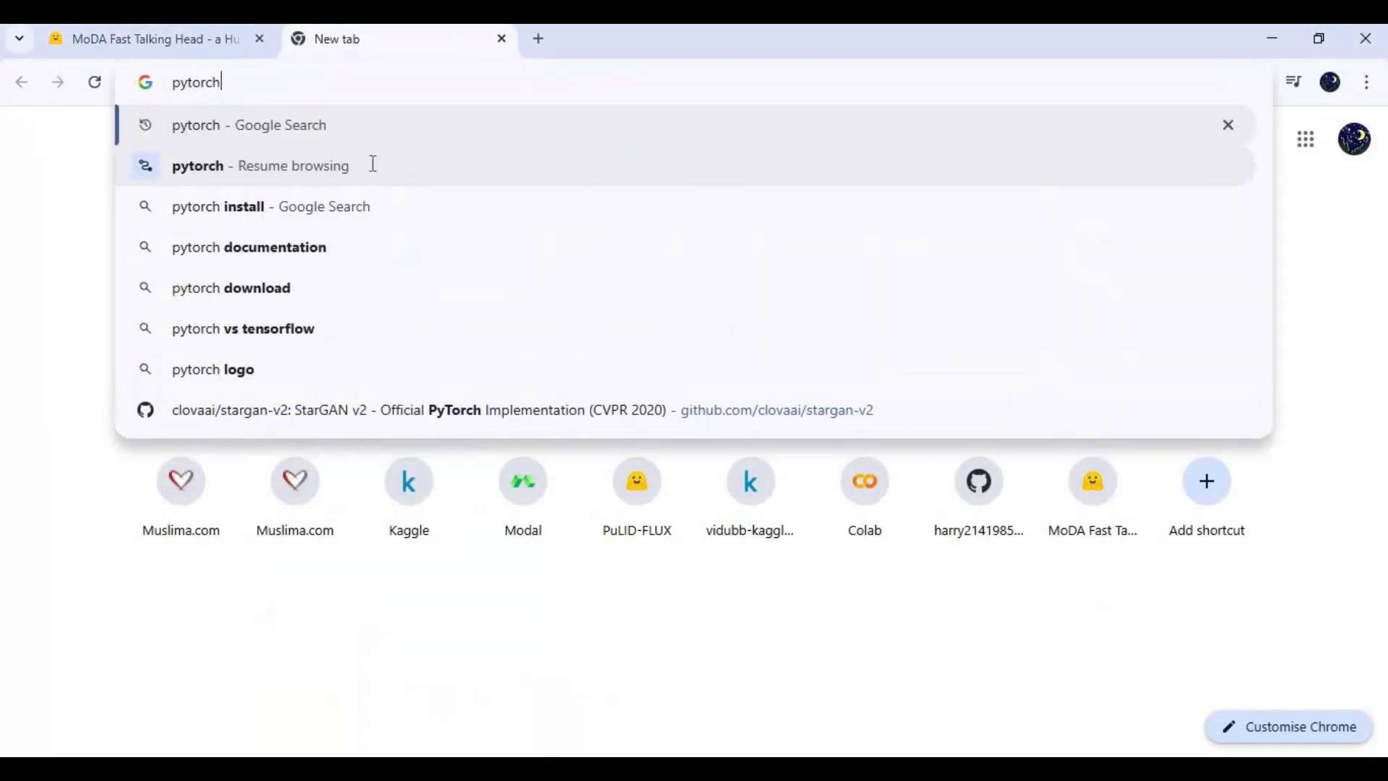
{"action": "key", "text": "Return"}
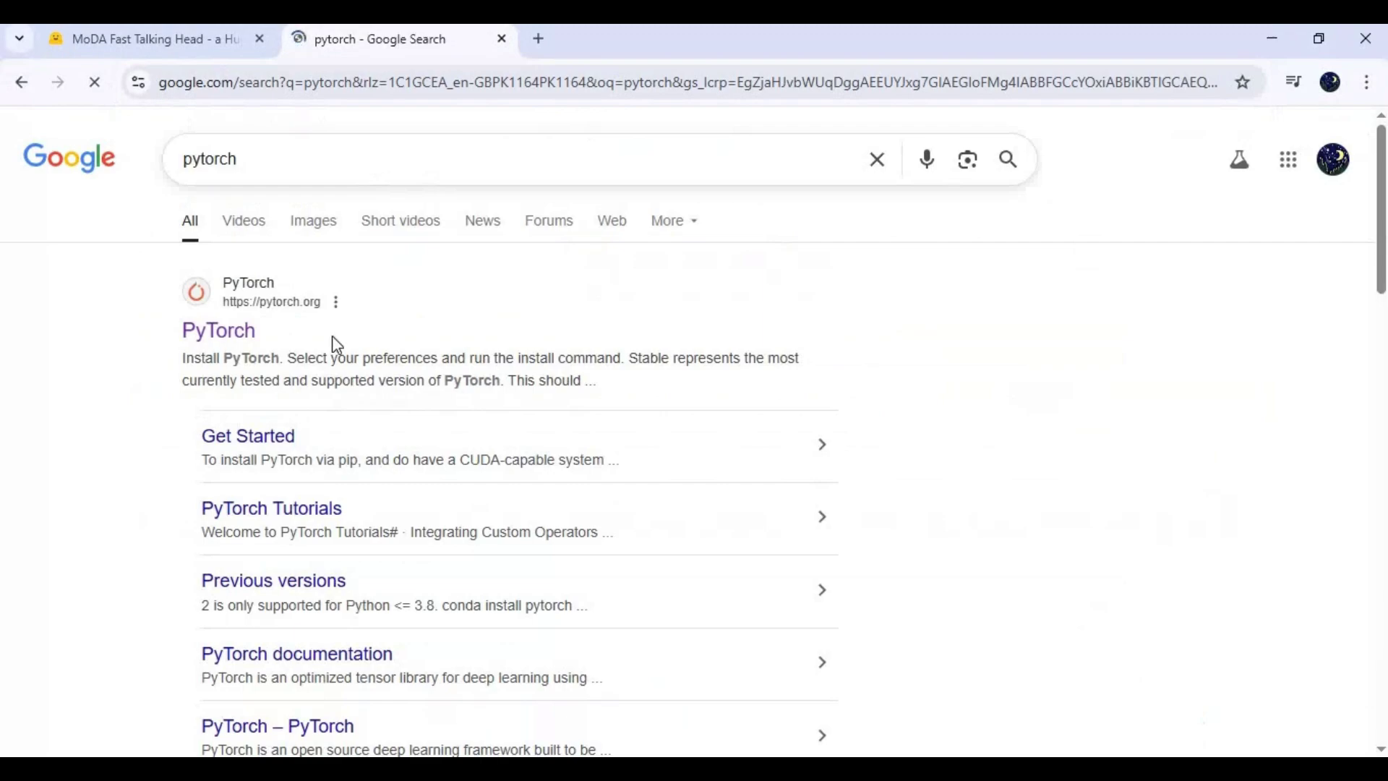
{"action": "left_click", "coordinate": [248, 332]}
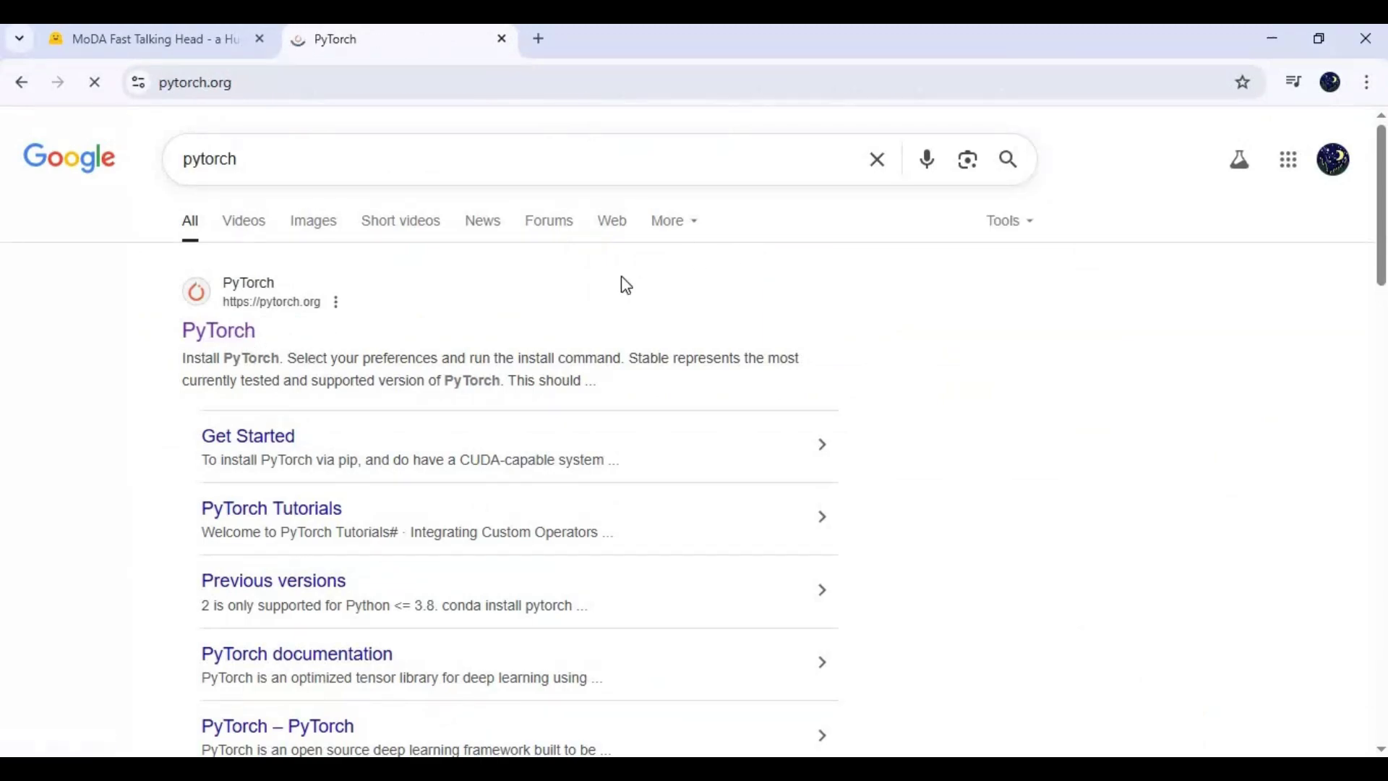
{"action": "scroll", "coordinate": [627, 348], "scroll_direction": "down", "scroll_amount": 15}
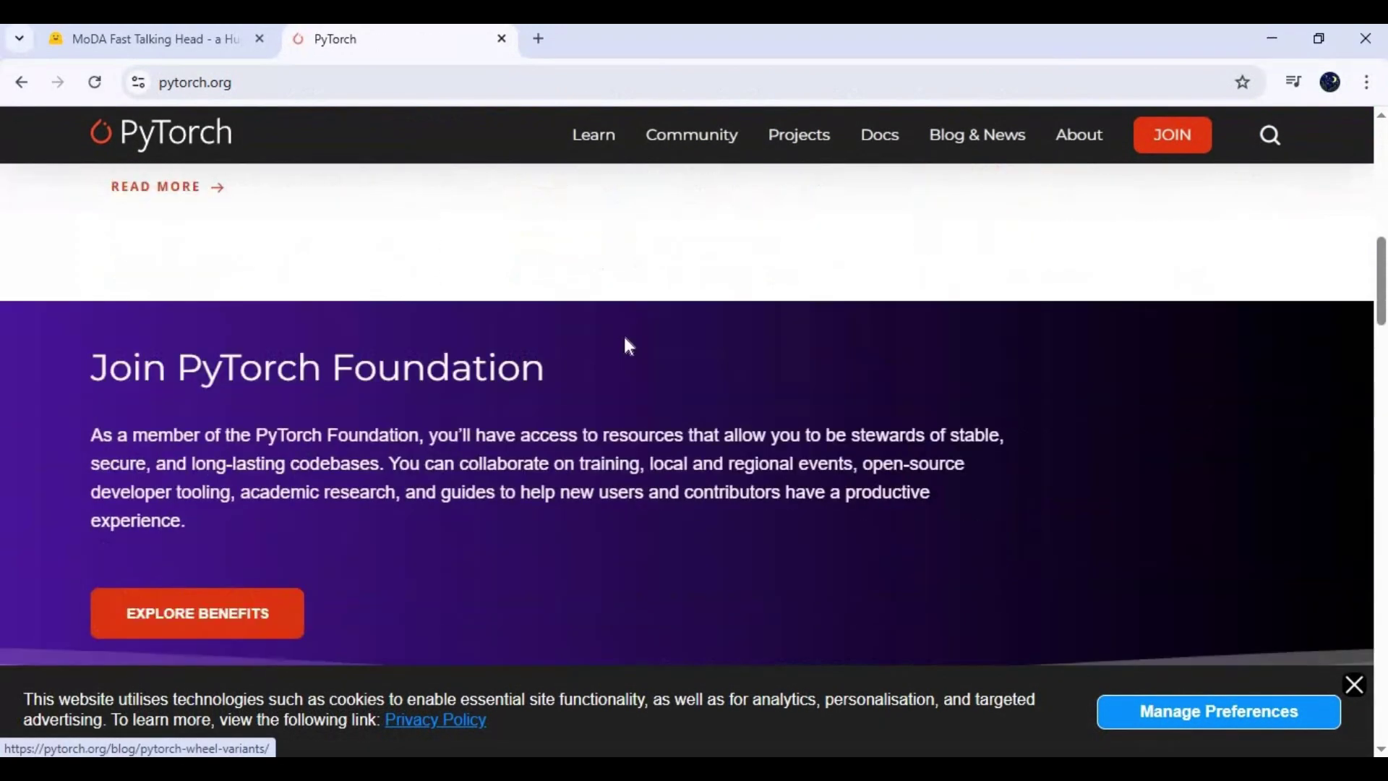
Choose the CUDA 12.8 compute platform for the Windows Pip build of PyTorch and copy the generated install command.
{"action": "scroll", "coordinate": [627, 349], "scroll_direction": "down", "scroll_amount": 7}
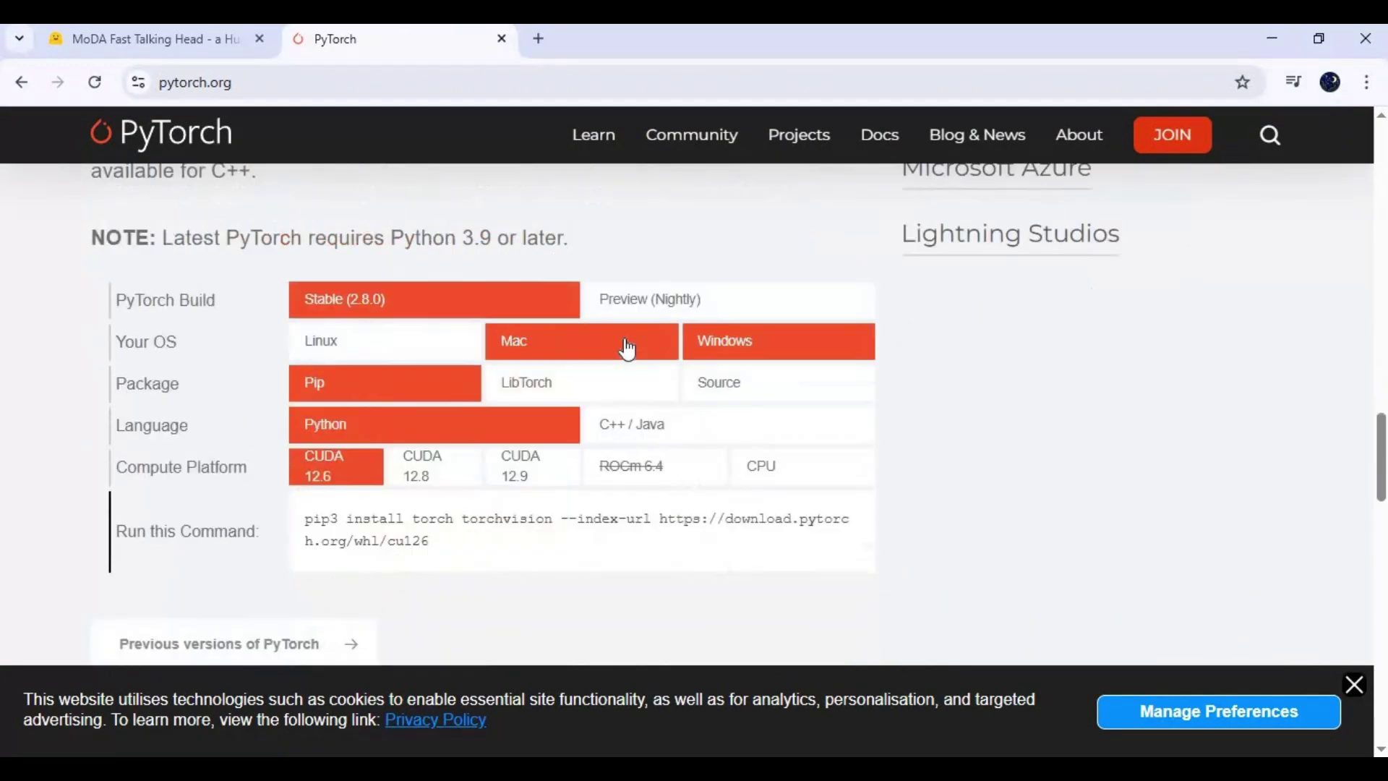
{"action": "left_click", "coordinate": [518, 472]}
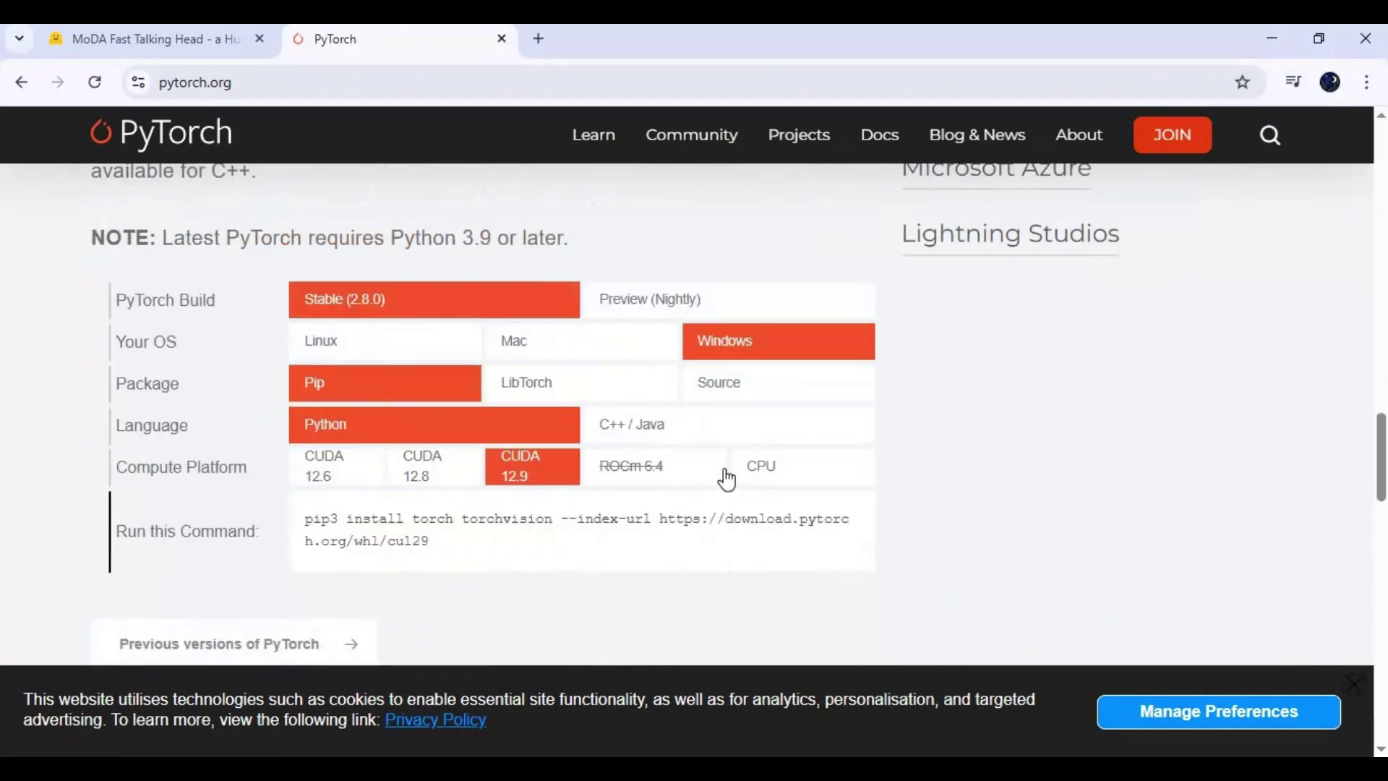
{"action": "left_click", "coordinate": [443, 470]}
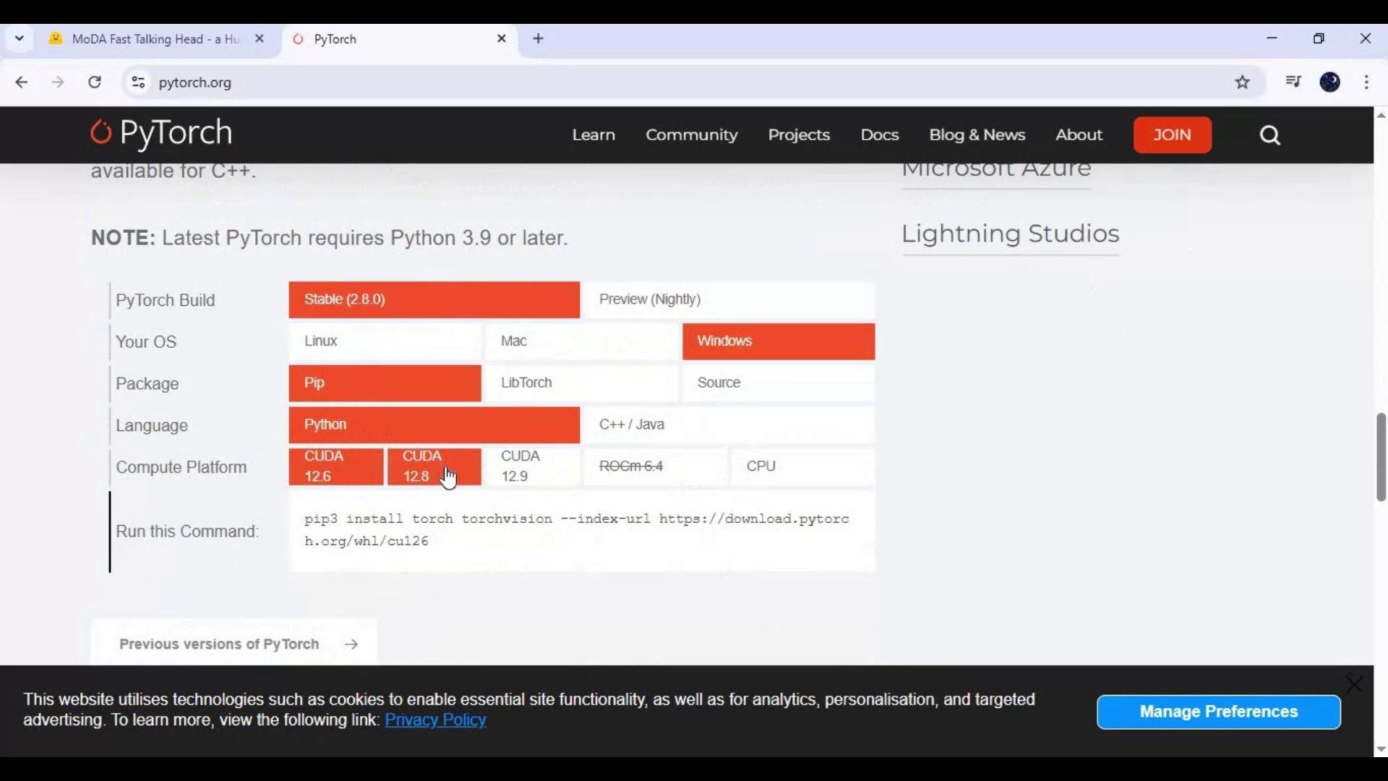
{"action": "left_click", "coordinate": [304, 517]}
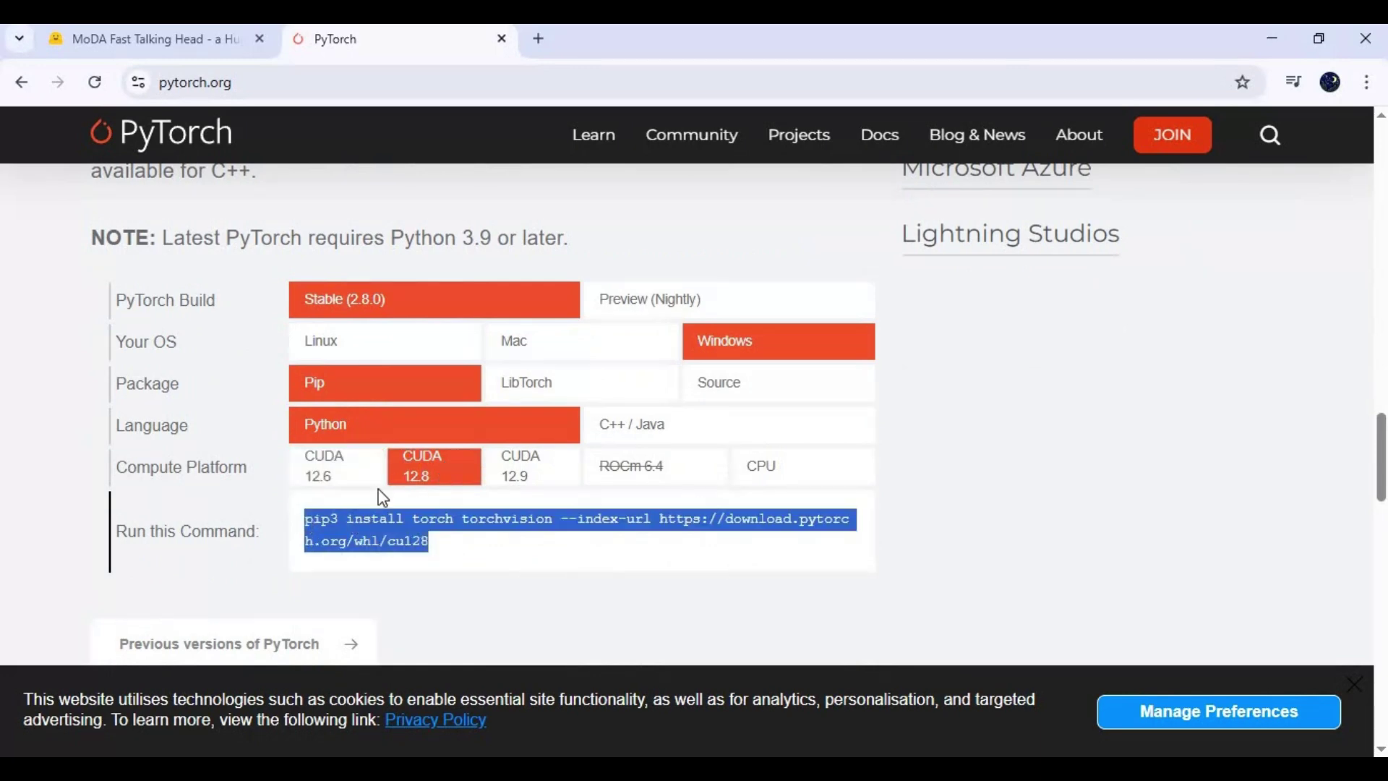
{"action": "right_click", "coordinate": [365, 531]}
{"action": "left_click", "coordinate": [390, 545]}
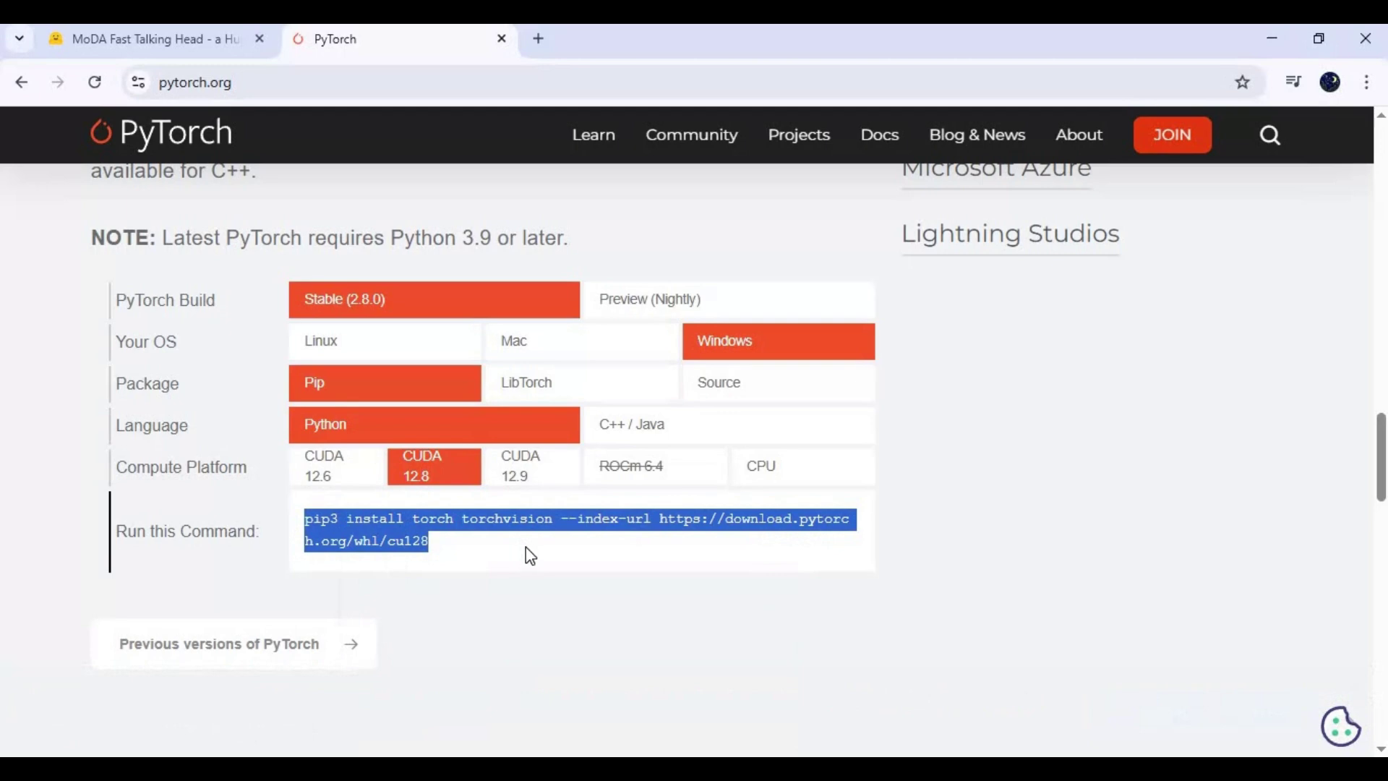
{"action": "left_click", "coordinate": [669, 691]}
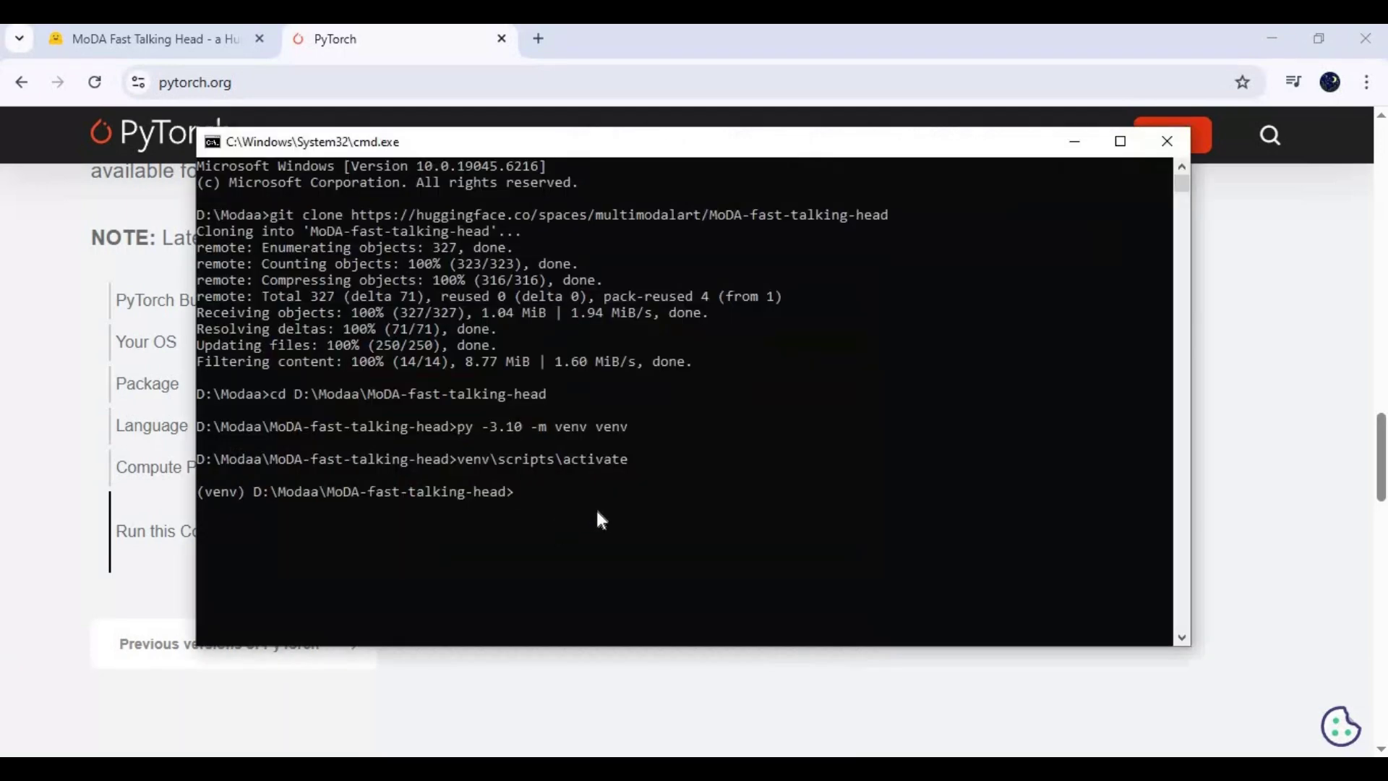
{"action": "type", "text": "nvcc --version"}
{"action": "key", "text": "Return"}
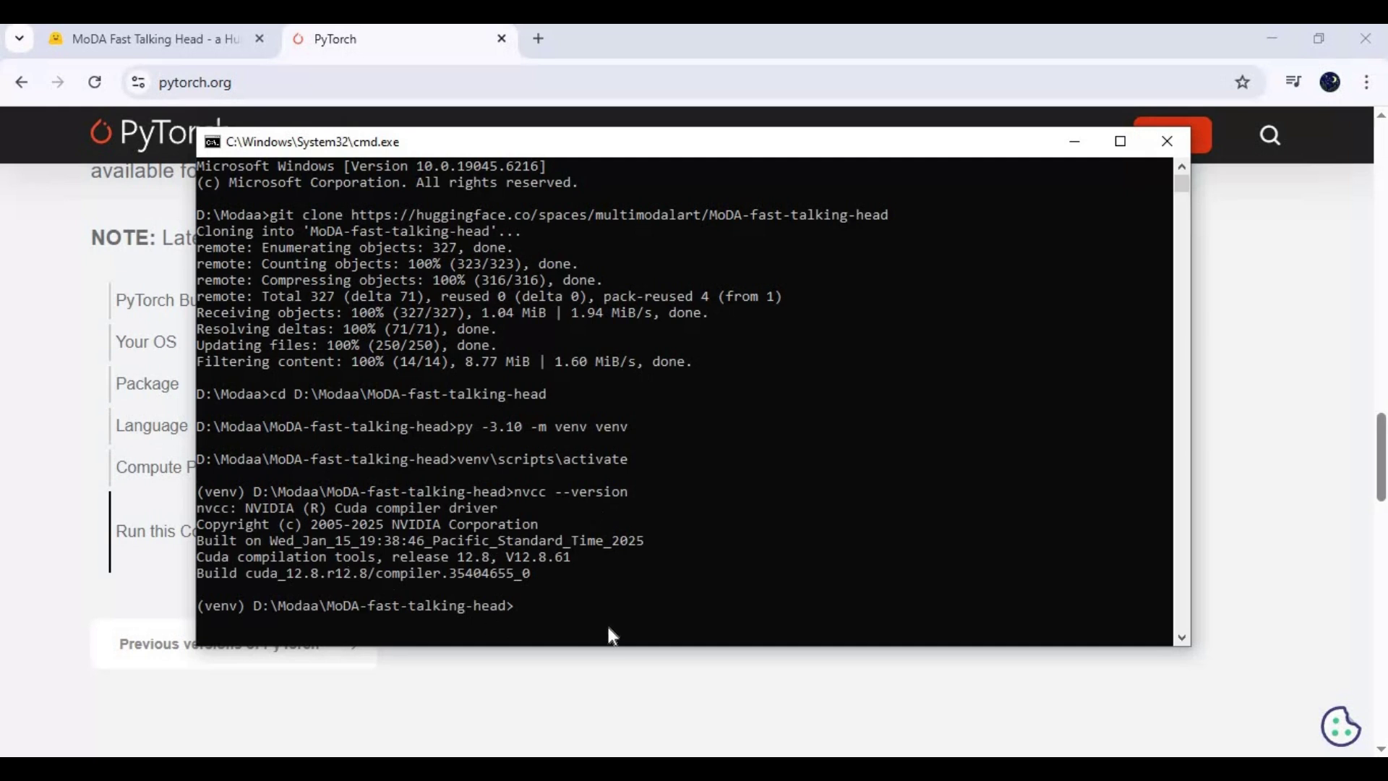
{"action": "right_click", "coordinate": [606, 610]}
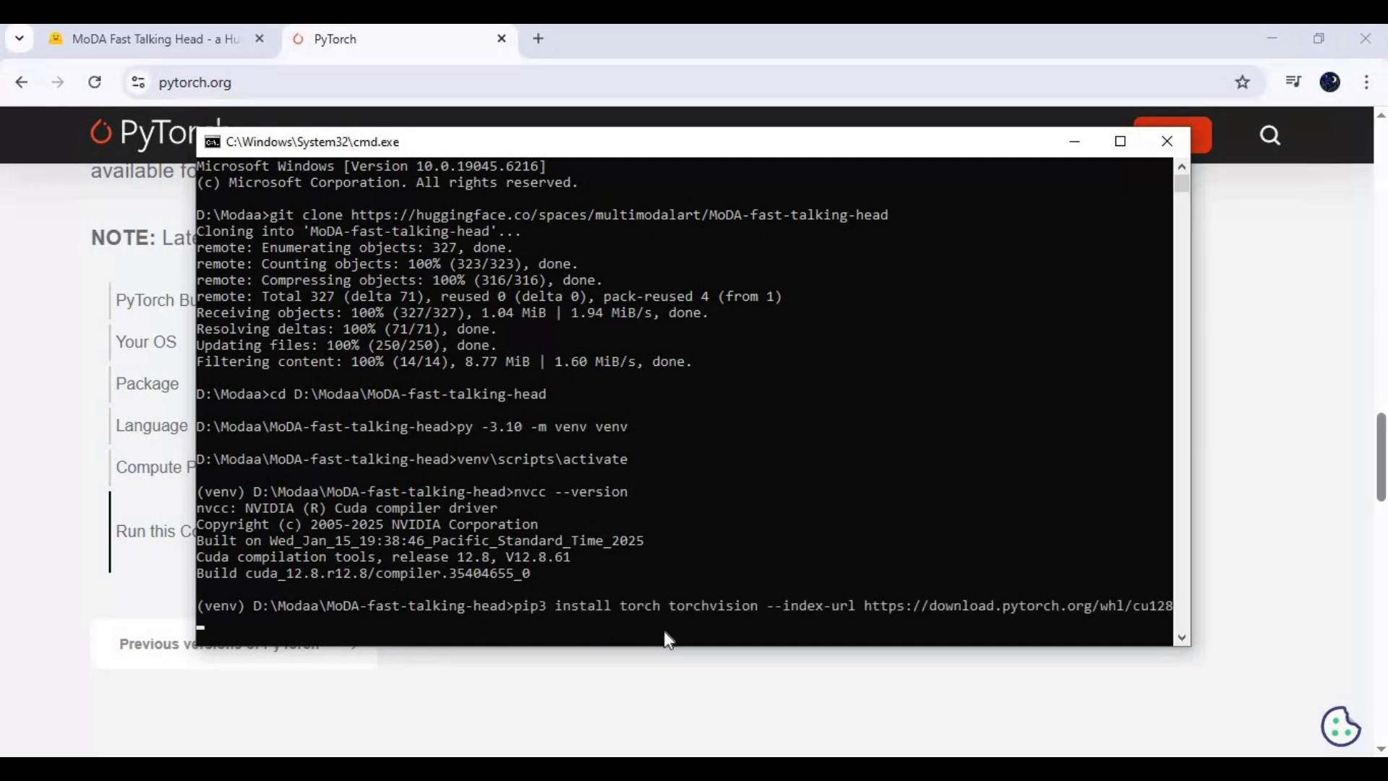
{"action": "key", "text": "Return"}
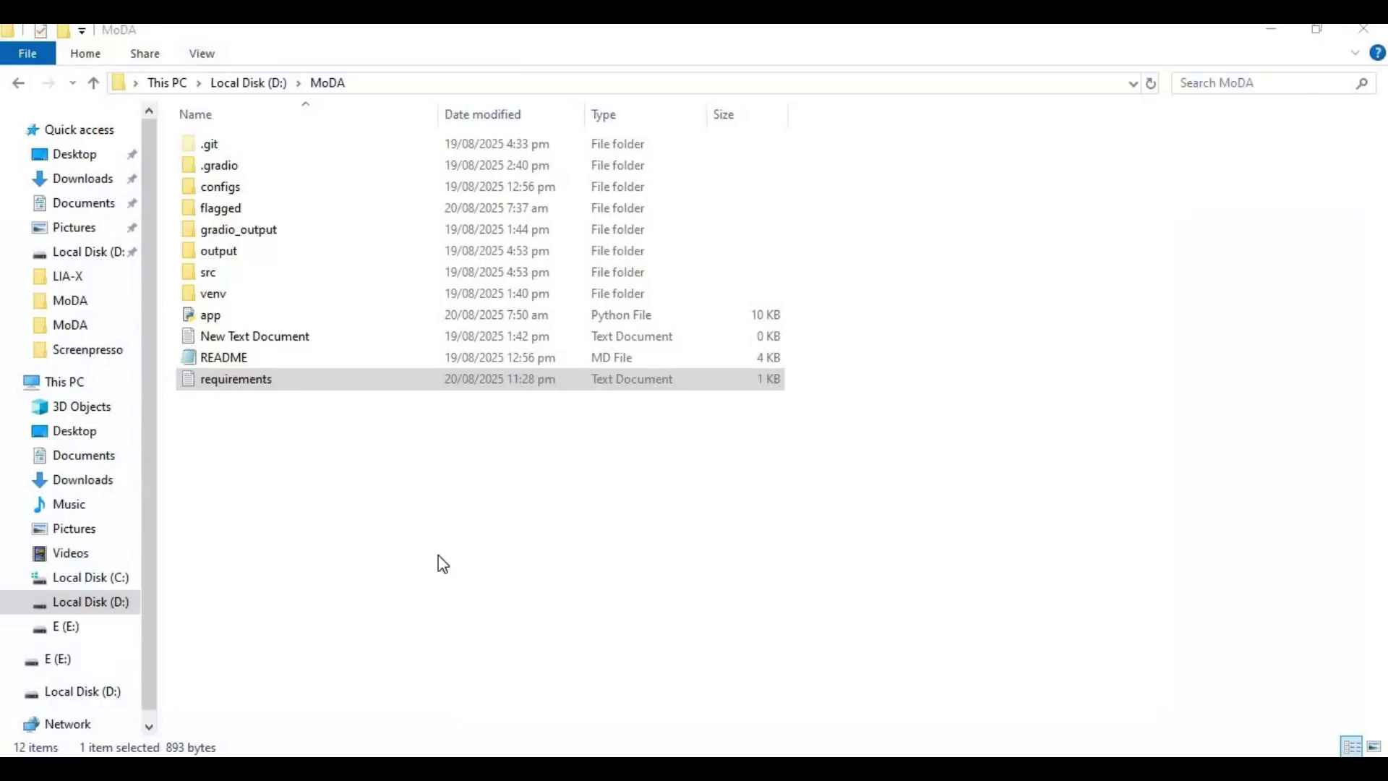
Open the requirements text file from the MoDA folder in Notepad and delete the --find-links line at its start.
{"action": "double_click", "coordinate": [250, 383]}
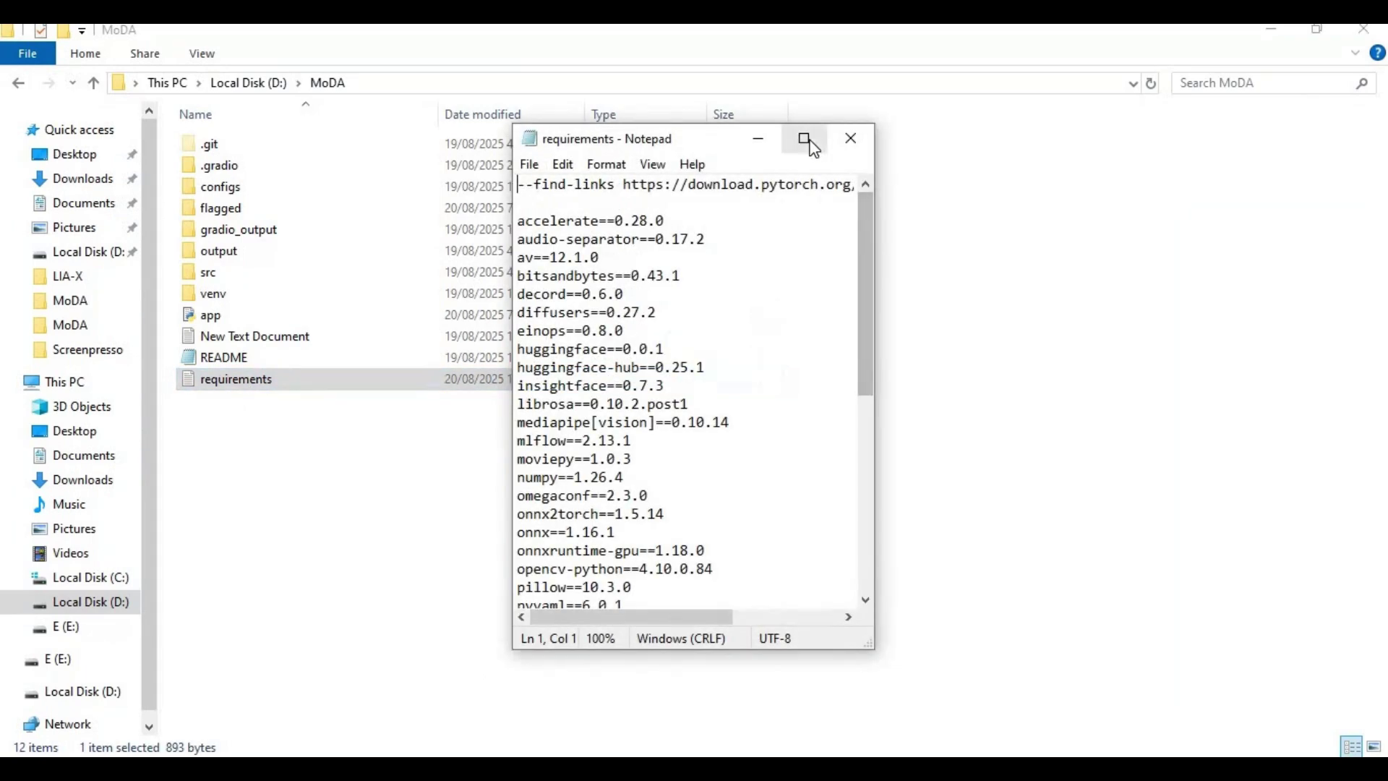
{"action": "left_click", "coordinate": [804, 138]}
{"action": "left_click_drag", "start_coordinate": [539, 70], "coordinate": [6, 67]}
{"action": "key", "text": "Delete"}
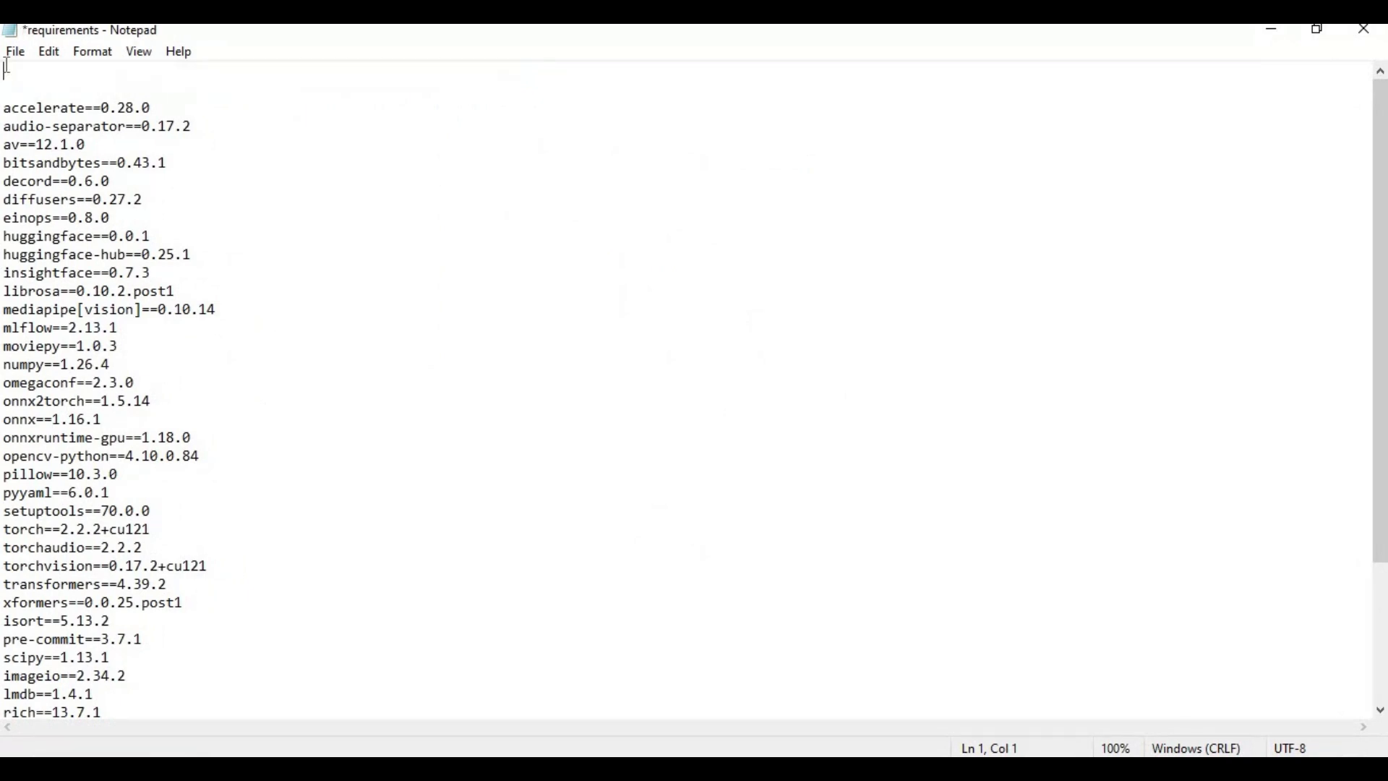
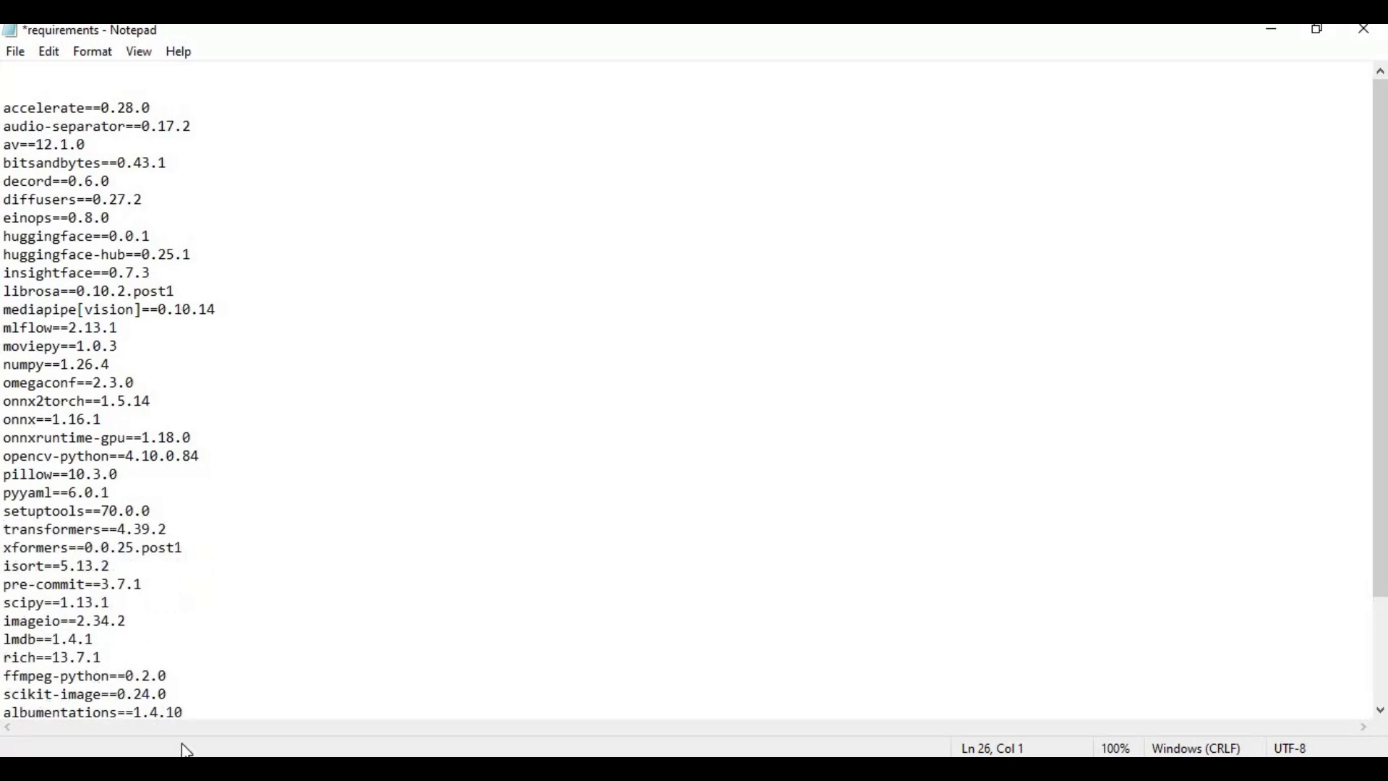
Add the package spaces on a new line after tensorboardX at the end of the requirements file.
{"action": "scroll", "coordinate": [300, 641], "scroll_direction": "down", "scroll_amount": 2}
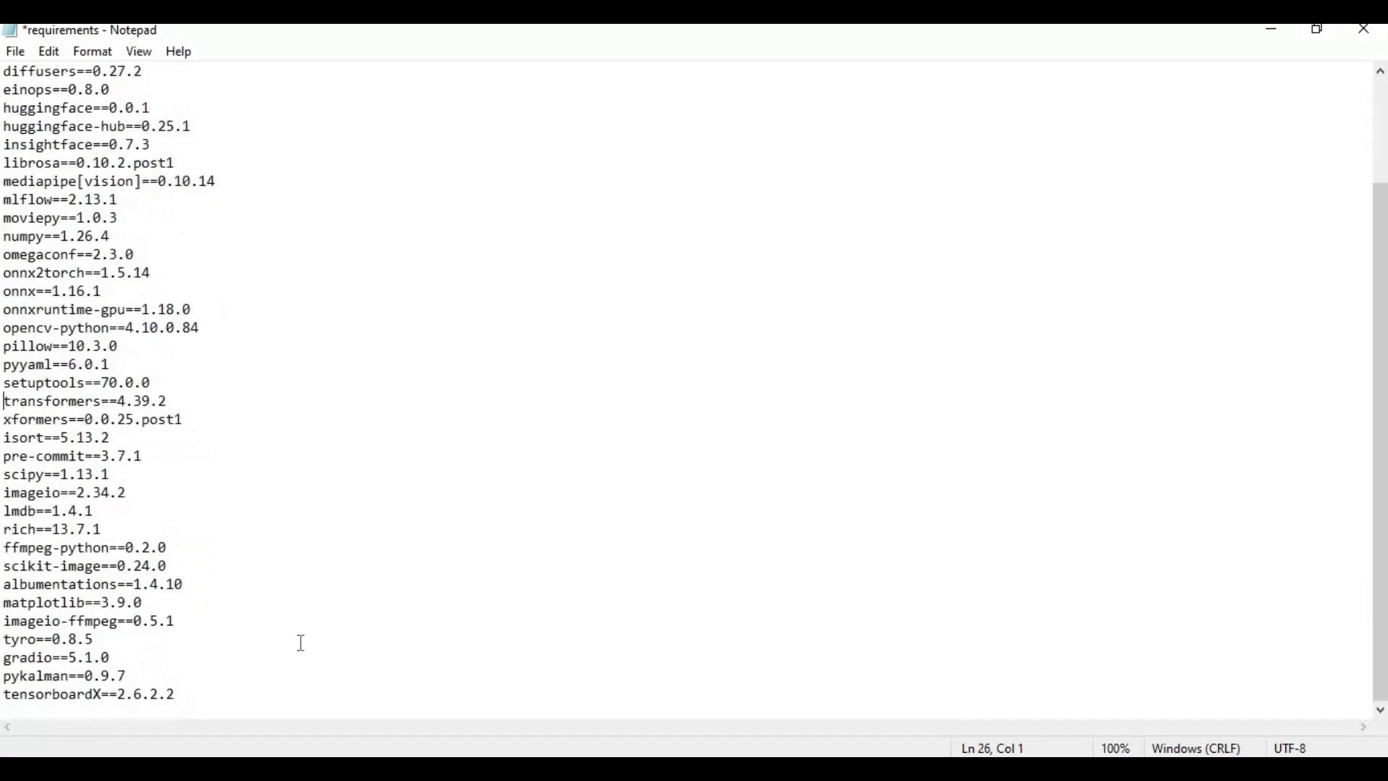
{"action": "left_click", "coordinate": [220, 693]}
{"action": "key", "text": "Return"}
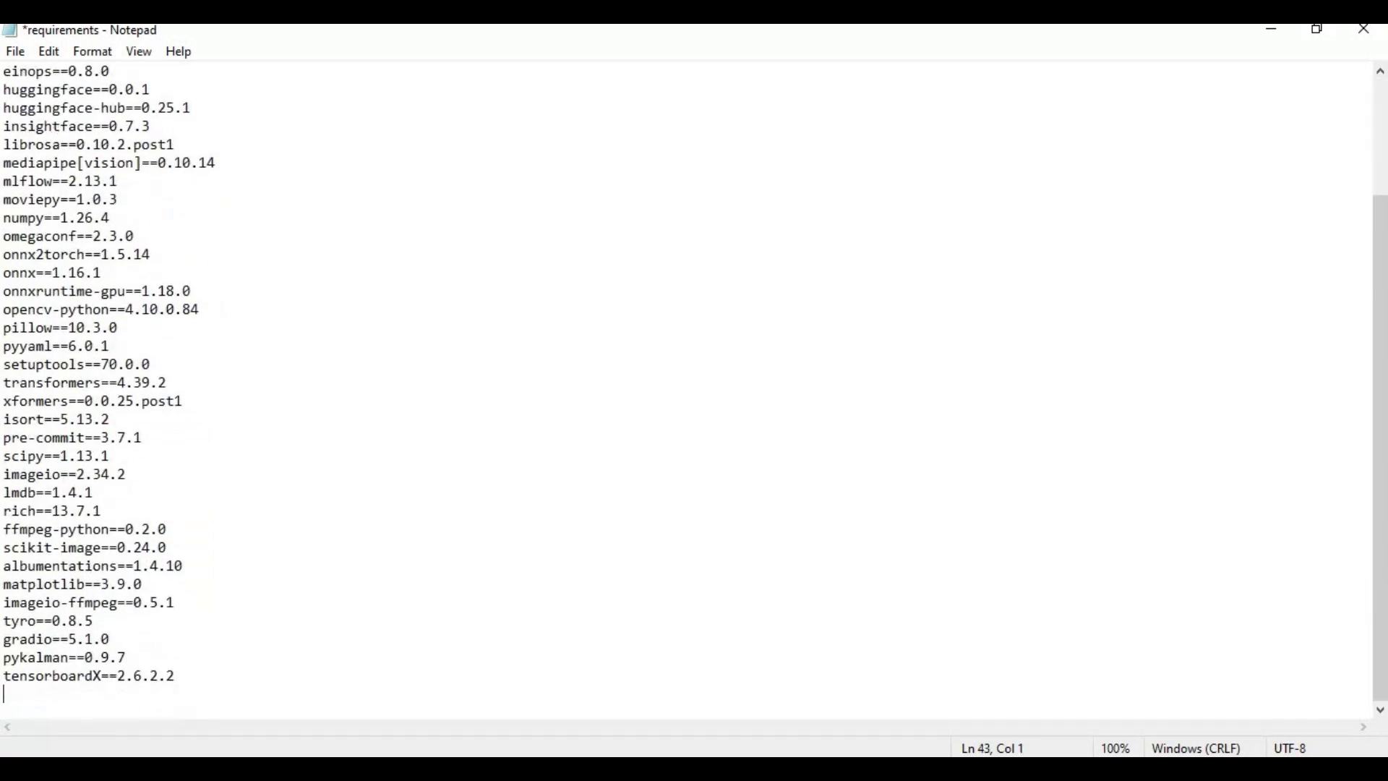
{"action": "type", "text": "spaces"}
Save the edited requirements file and close it.
{"action": "scroll", "coordinate": [48, 389], "scroll_direction": "up", "scroll_amount": 3}
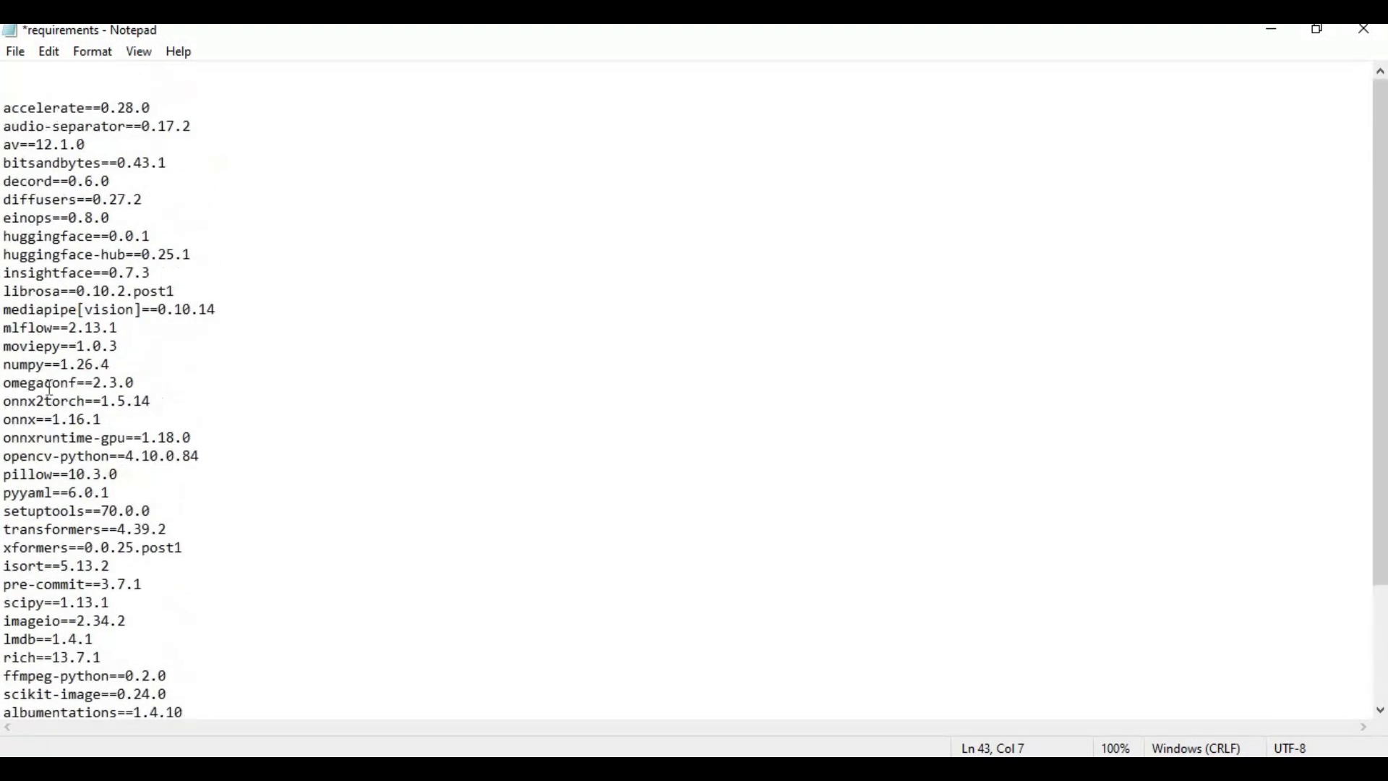
{"action": "left_click", "coordinate": [15, 52]}
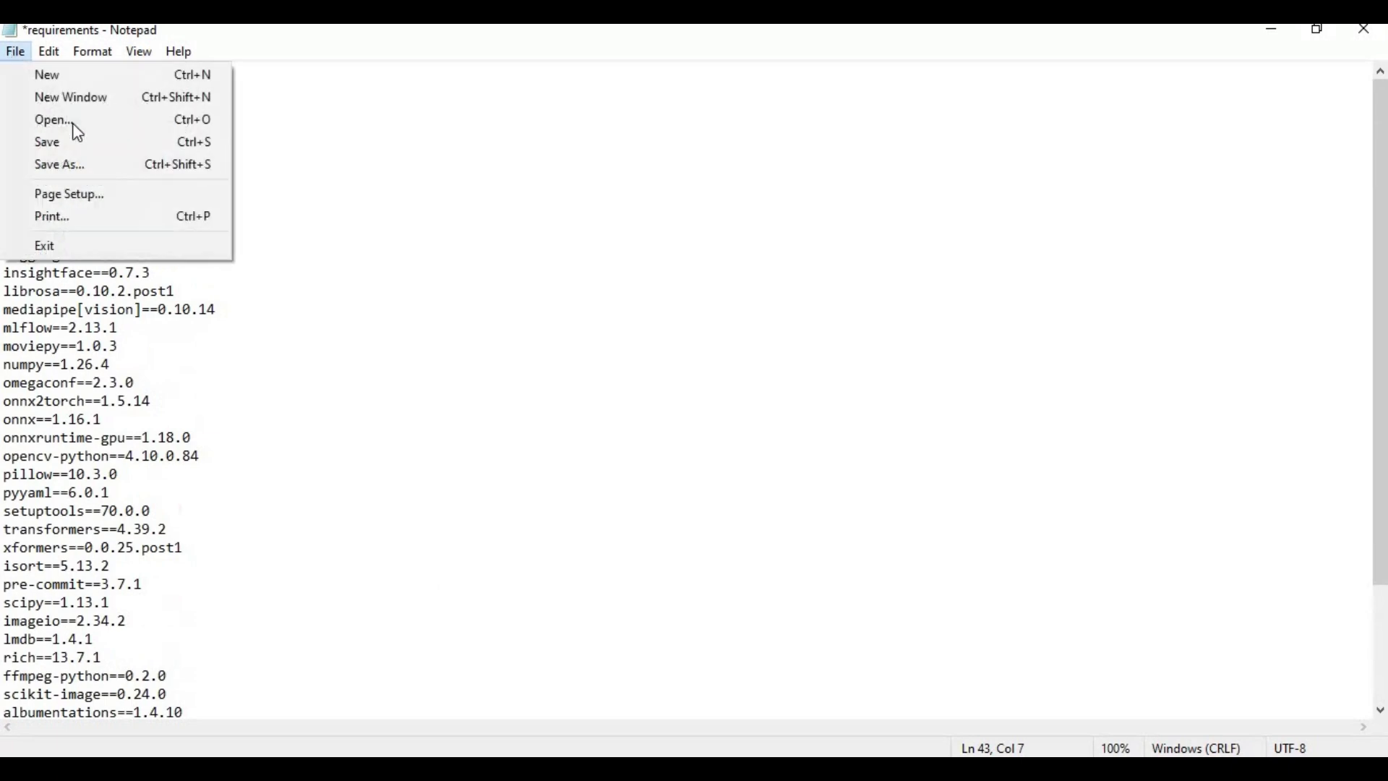
{"action": "left_click", "coordinate": [79, 141]}
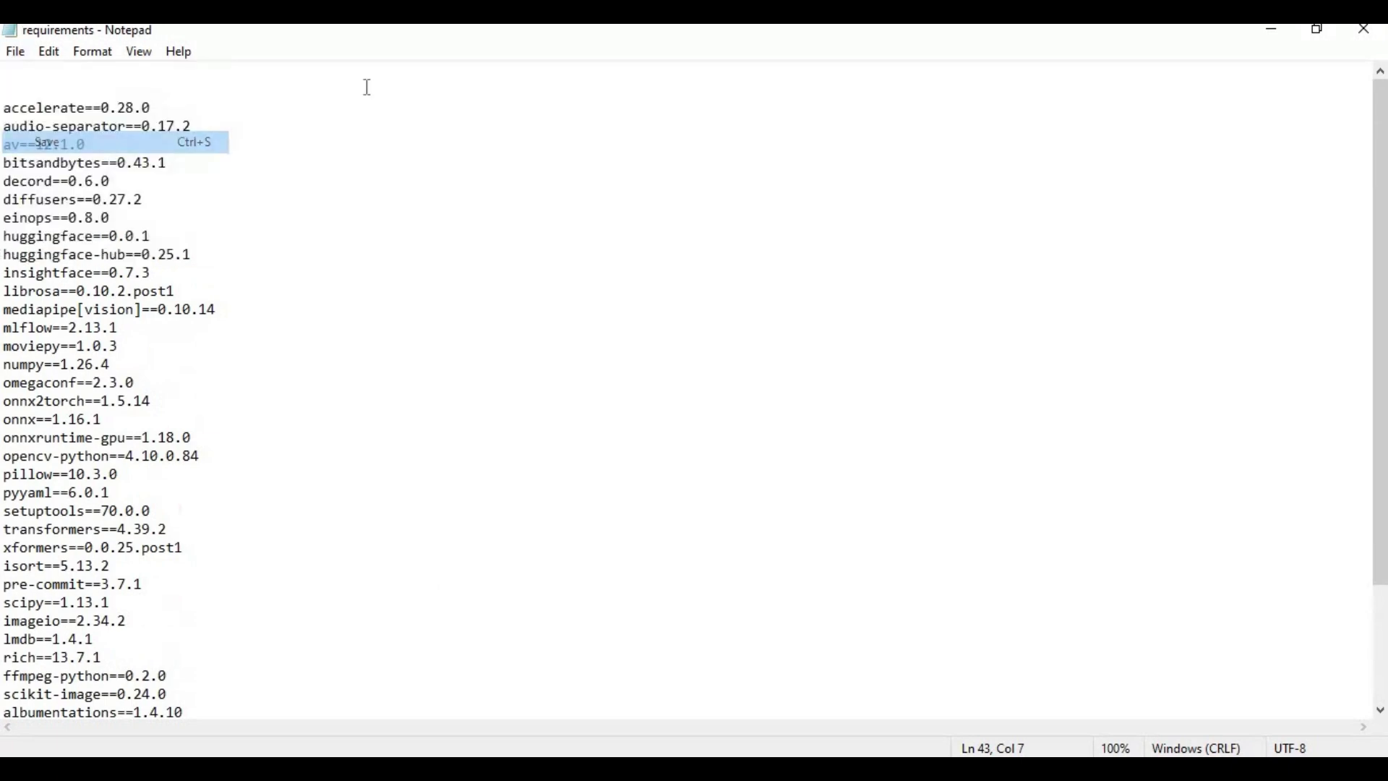
{"action": "left_click", "coordinate": [1356, 39]}
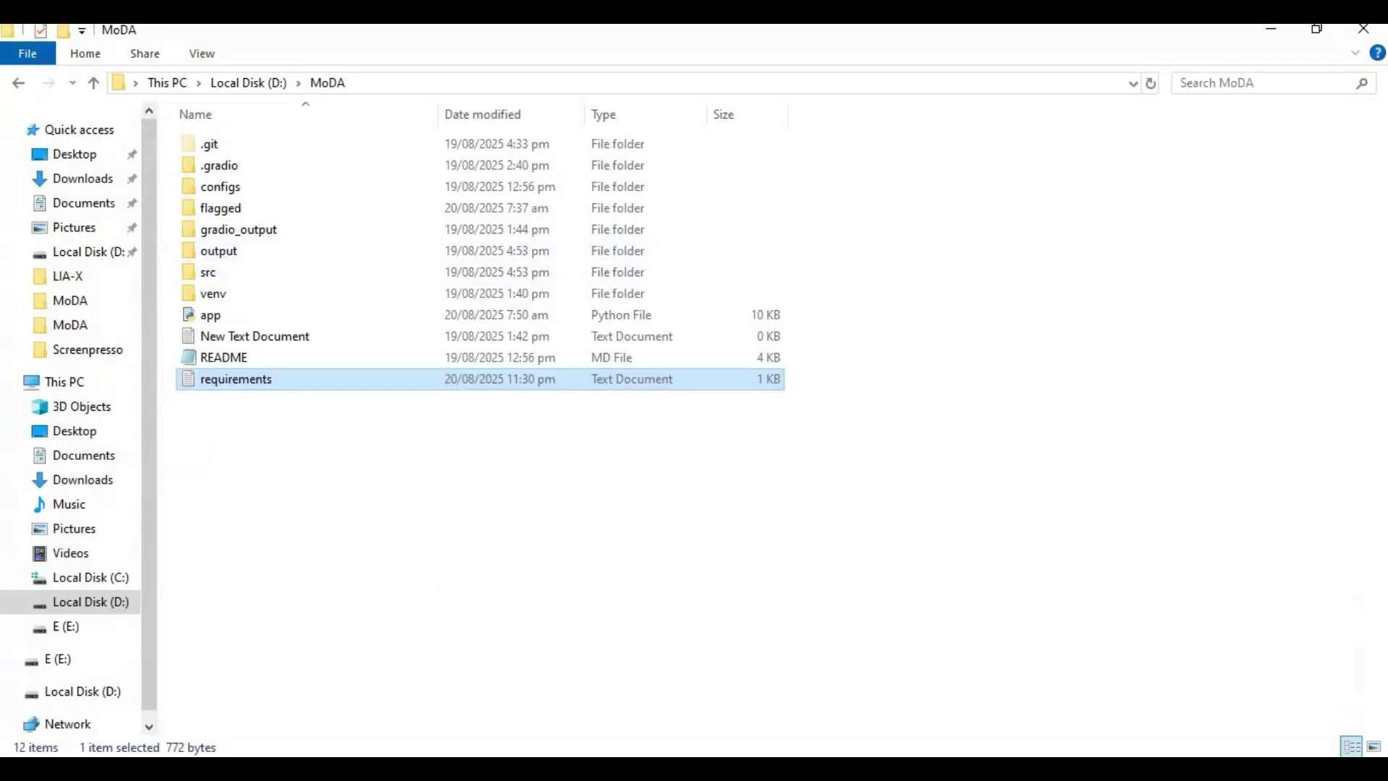
Switch to the command prompt and install the listed dependencies by running pip install -r requirements.txt.
{"action": "key", "text": "alt+Tab"}
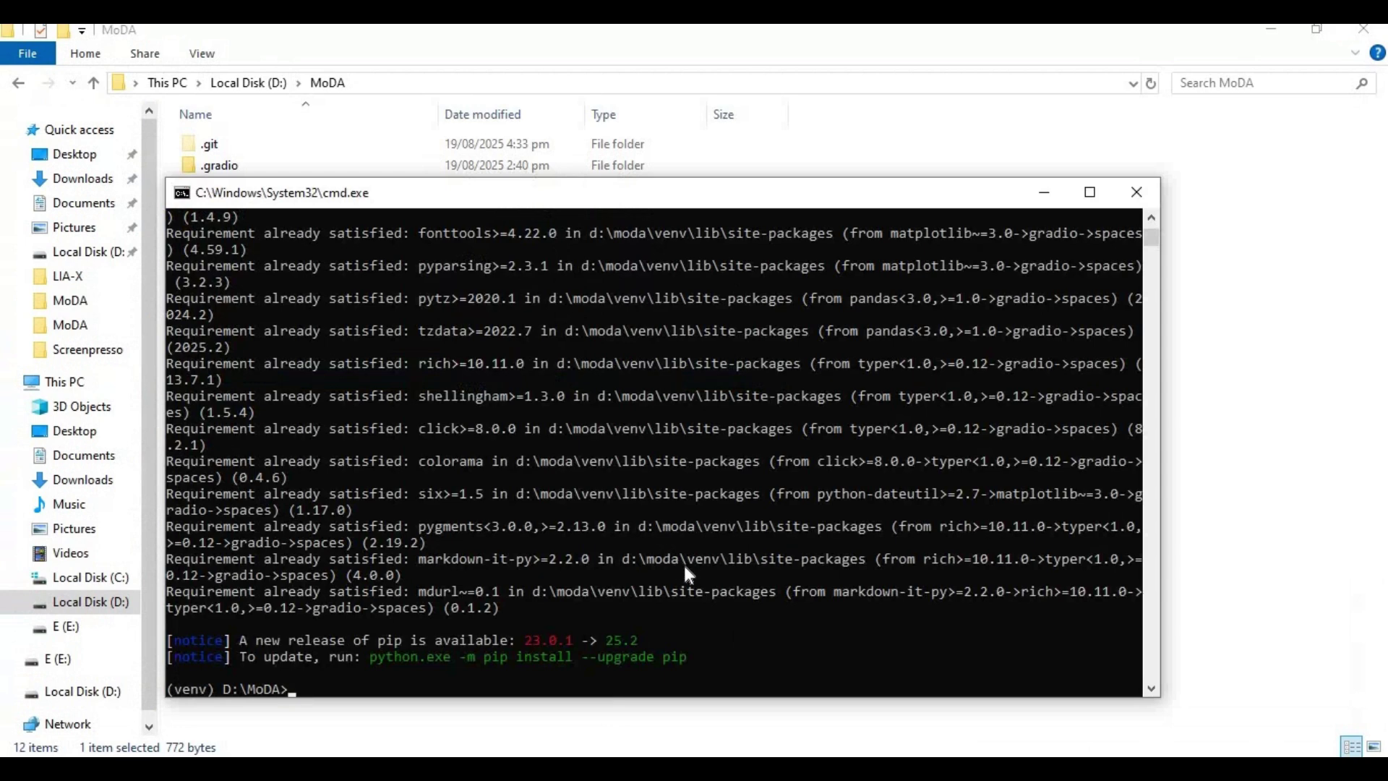
{"action": "type", "text": "pip install -r requireme"}
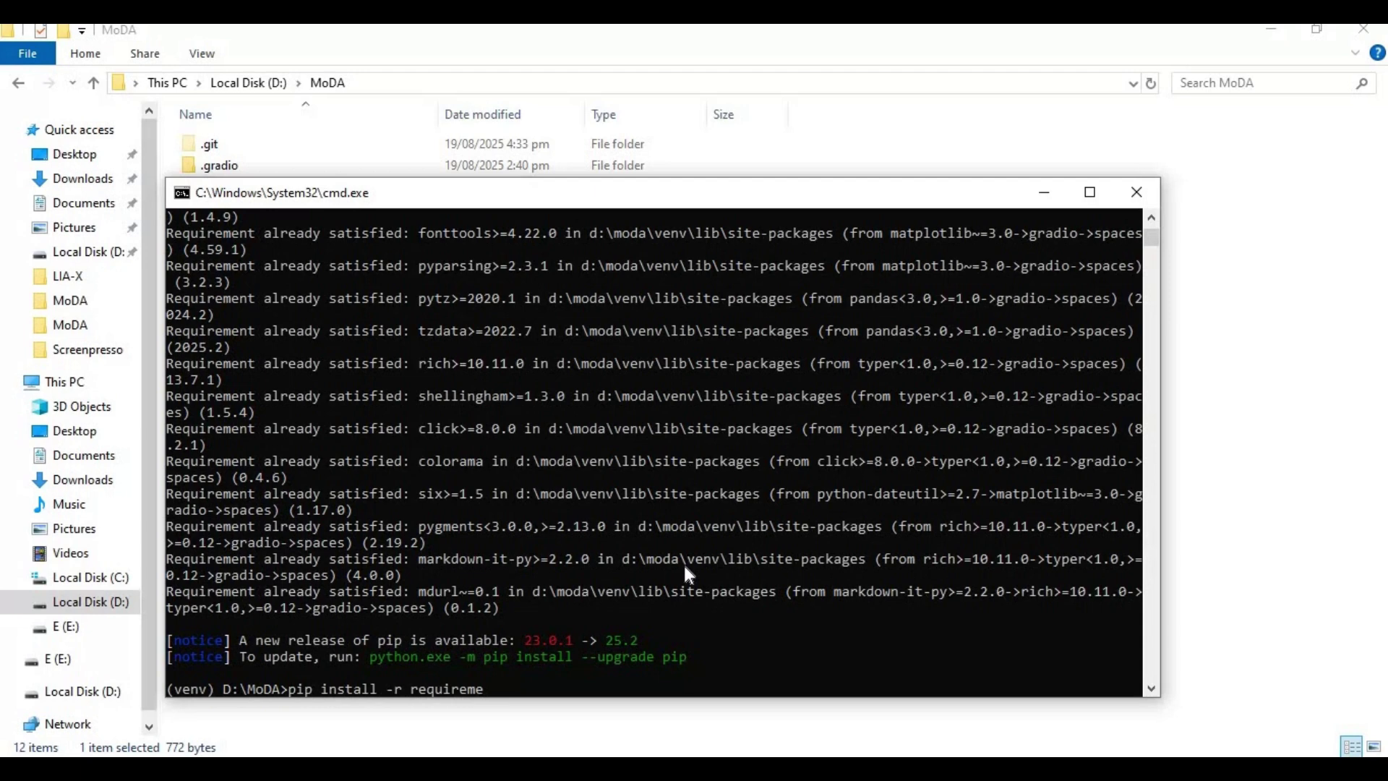
{"action": "type", "text": "nts.txt"}
{"action": "key", "text": "Return"}
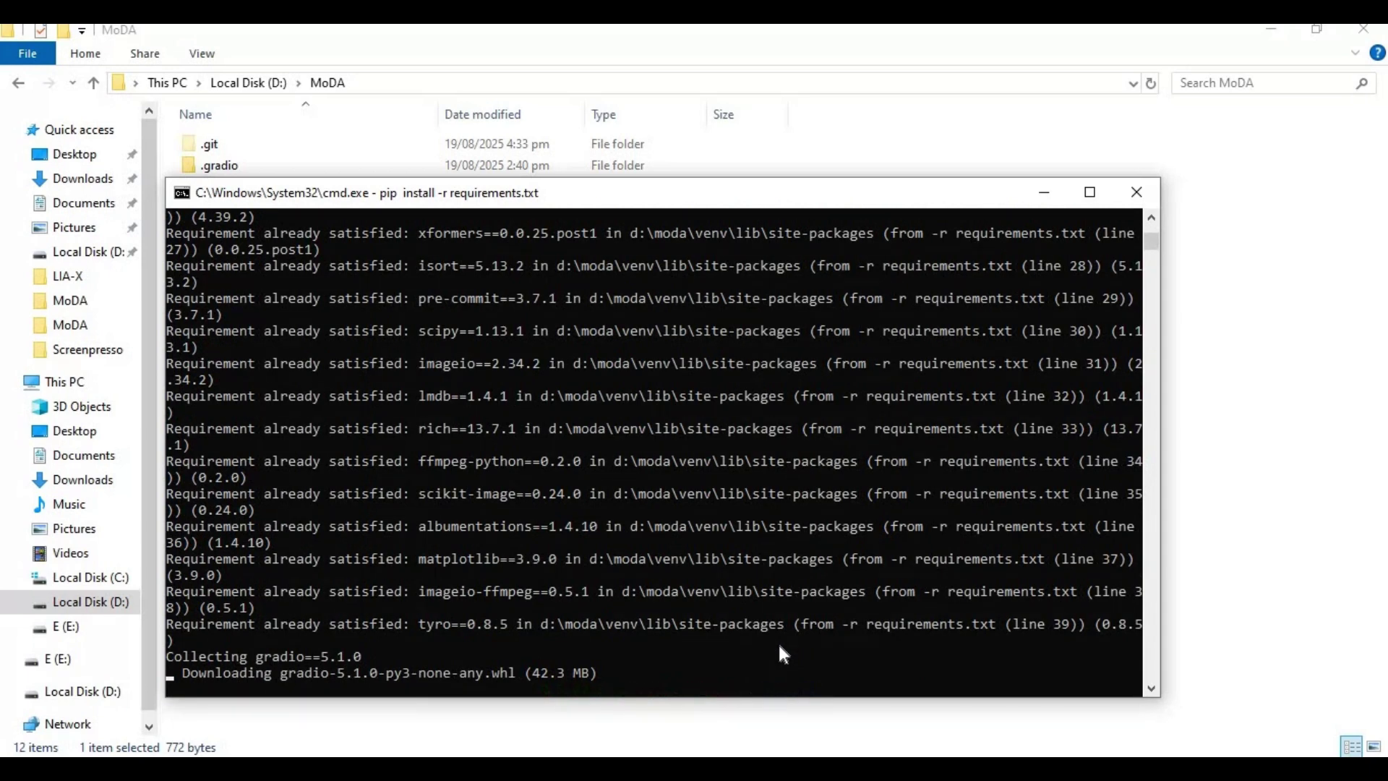
{"action": "type", "text": "pip in"}
{"action": "type", "text": "stal"}
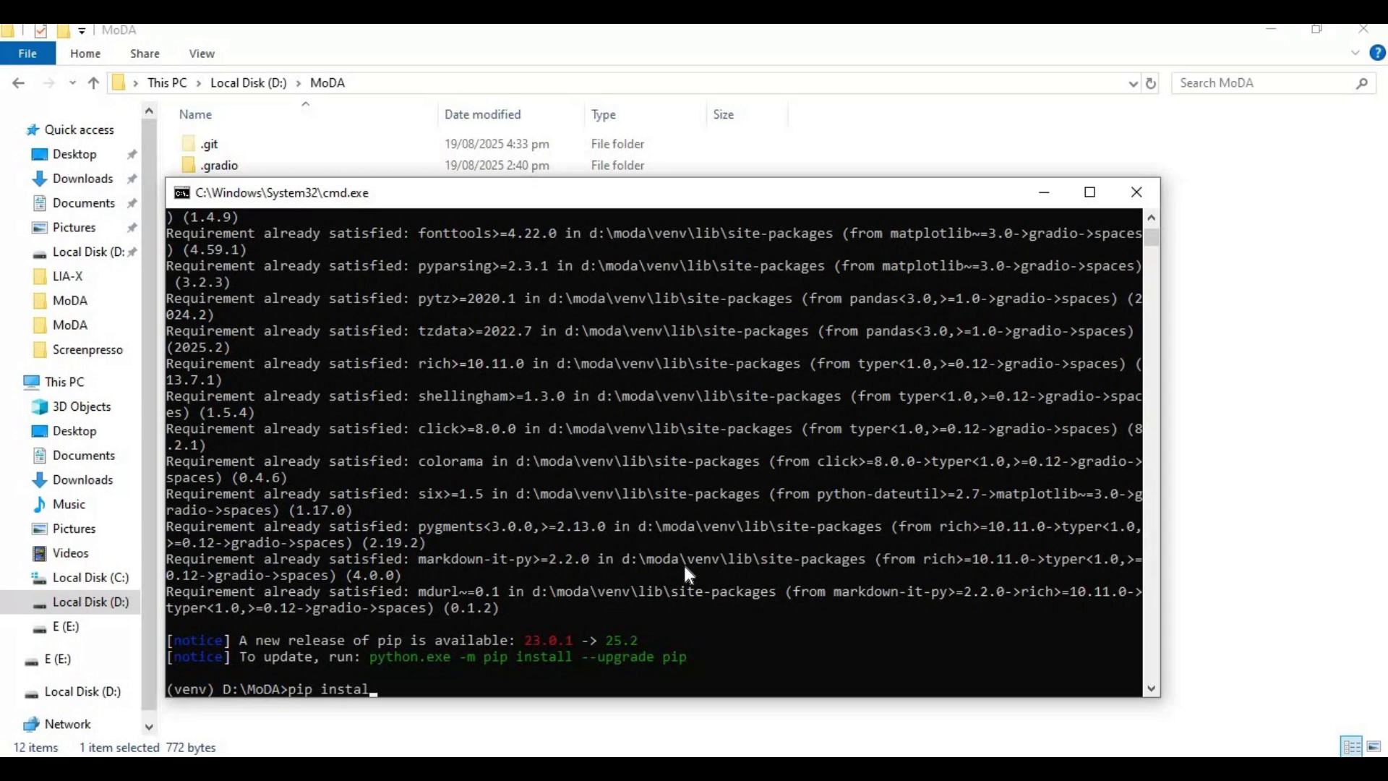
{"action": "type", "text": "l -r requirements.txt"}
{"action": "key", "text": "Return"}
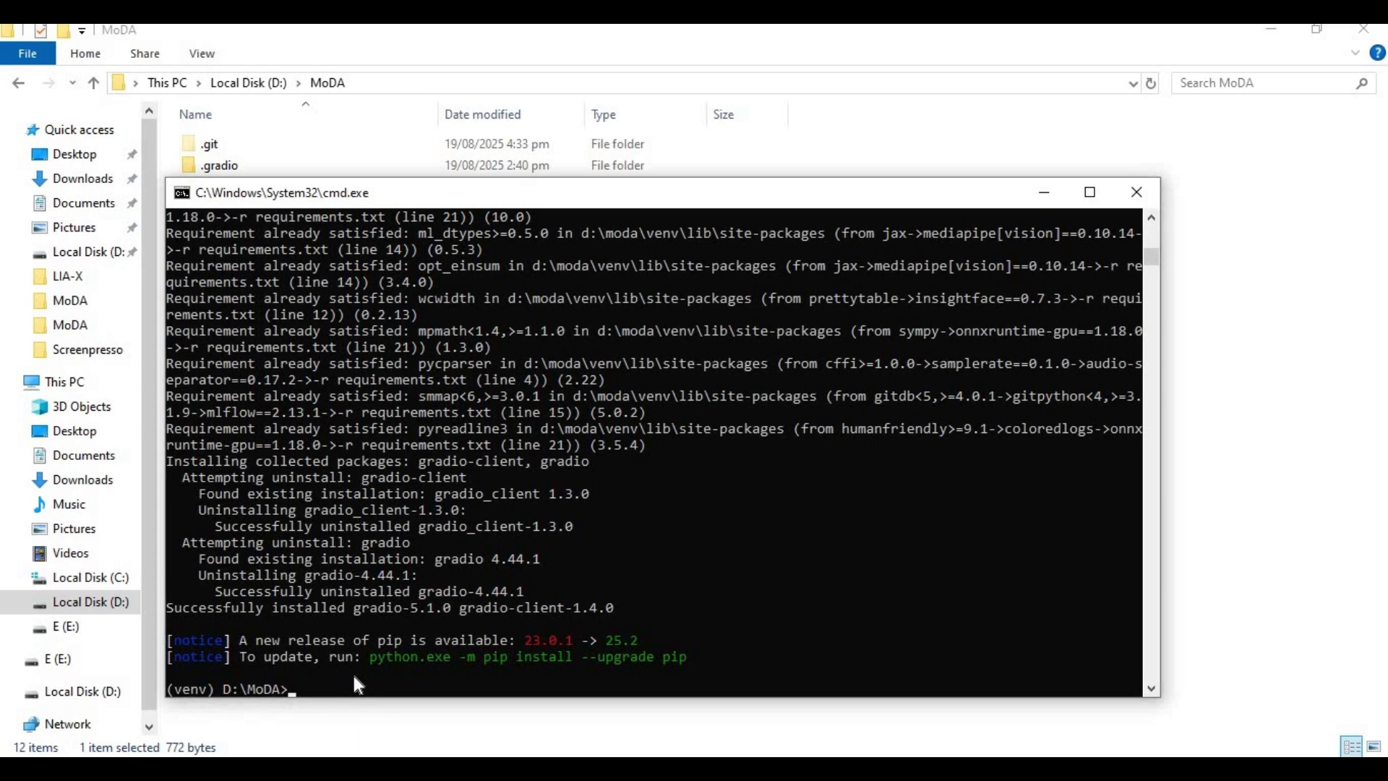
Launch the MoDA application by running python app.py and look through its startup output.
{"action": "type", "text": "pyth"}
{"action": "type", "text": "on app.py"}
{"action": "key", "text": "Return"}
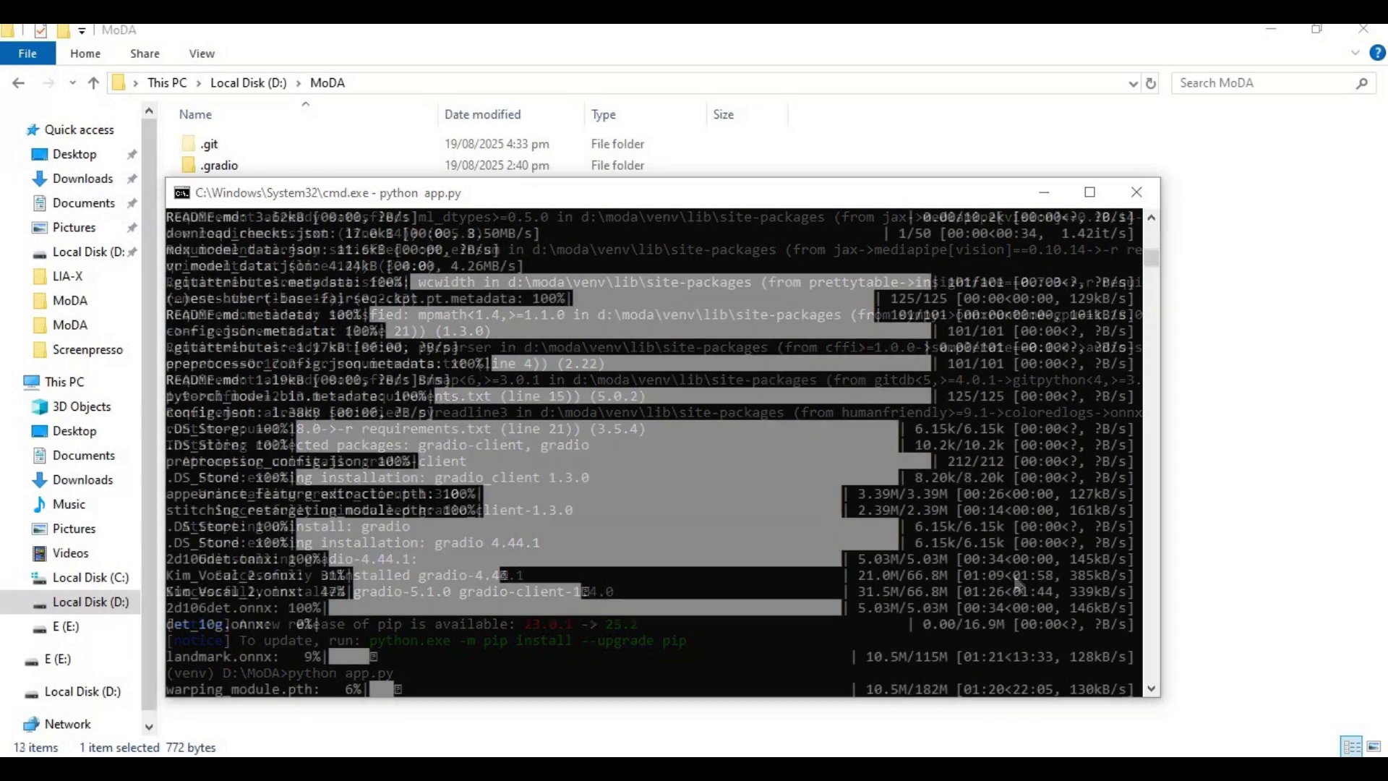
{"action": "scroll", "coordinate": [646, 508], "scroll_direction": "up", "scroll_amount": 5}
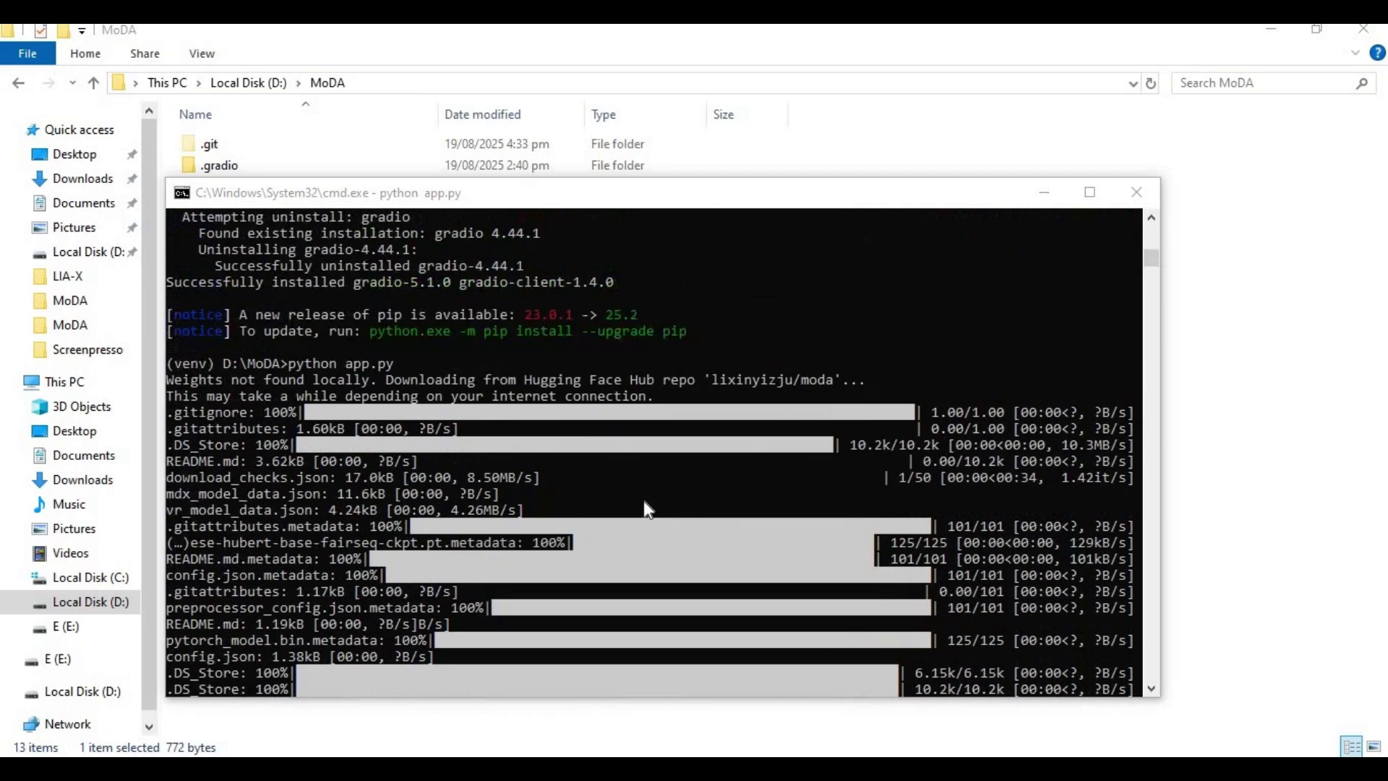
{"action": "scroll", "coordinate": [648, 510], "scroll_direction": "down", "scroll_amount": 8}
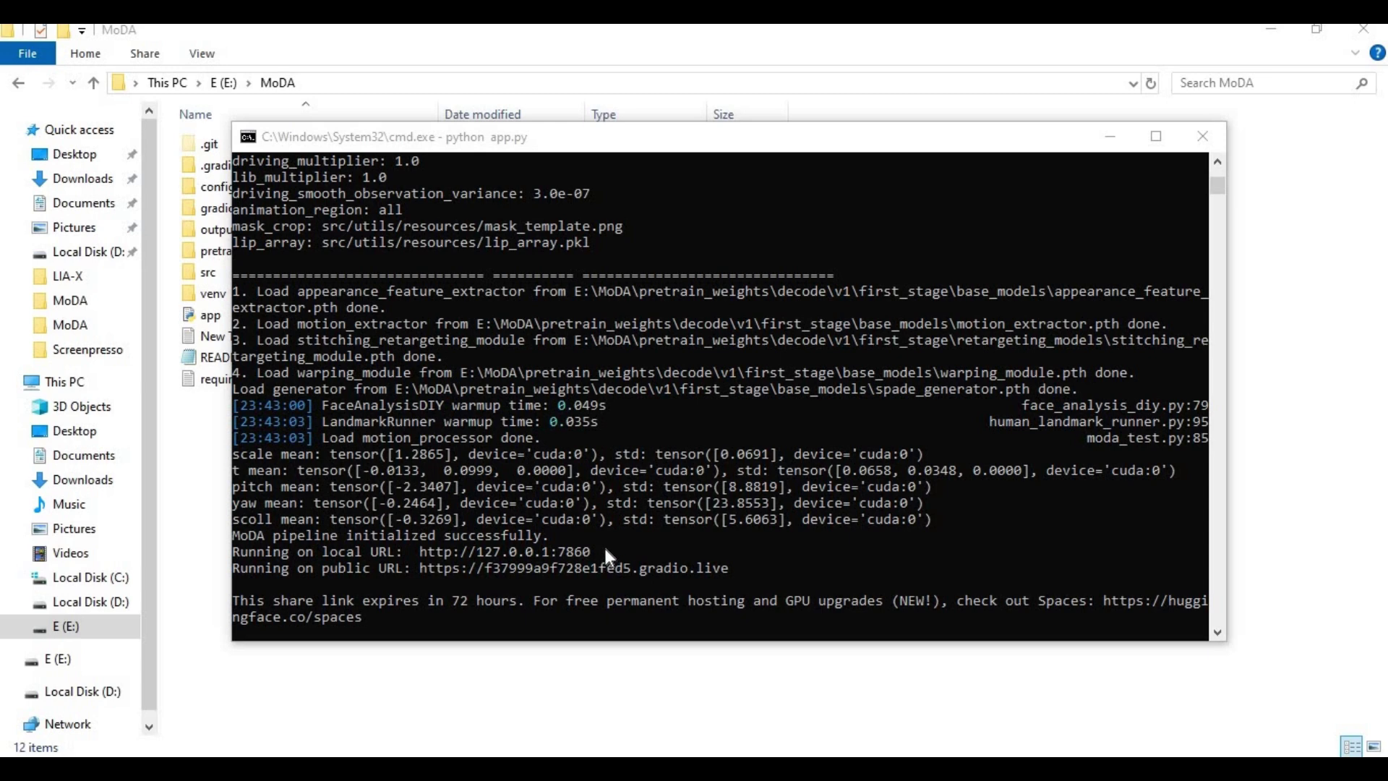
{"action": "left_click", "coordinate": [506, 548]}
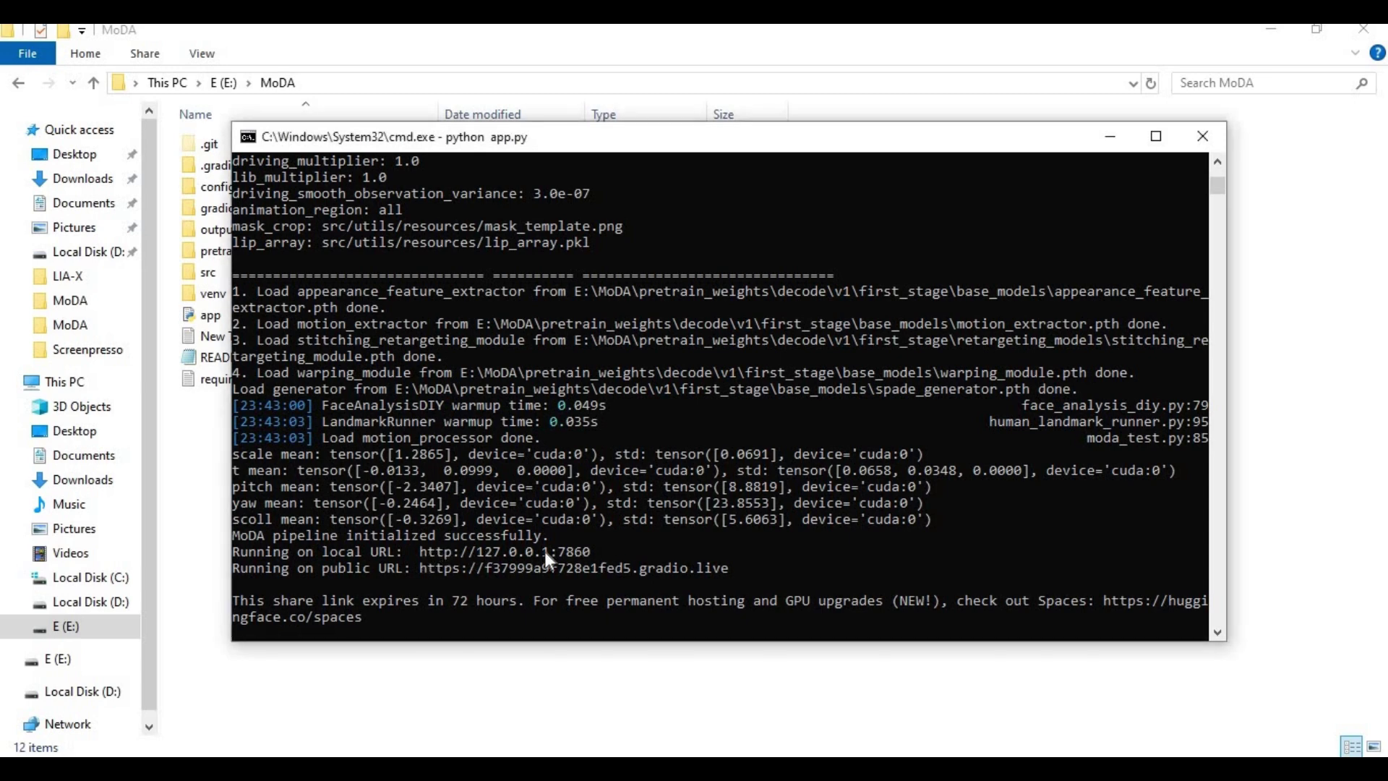
{"action": "left_click_drag", "start_coordinate": [420, 552], "coordinate": [596, 555]}
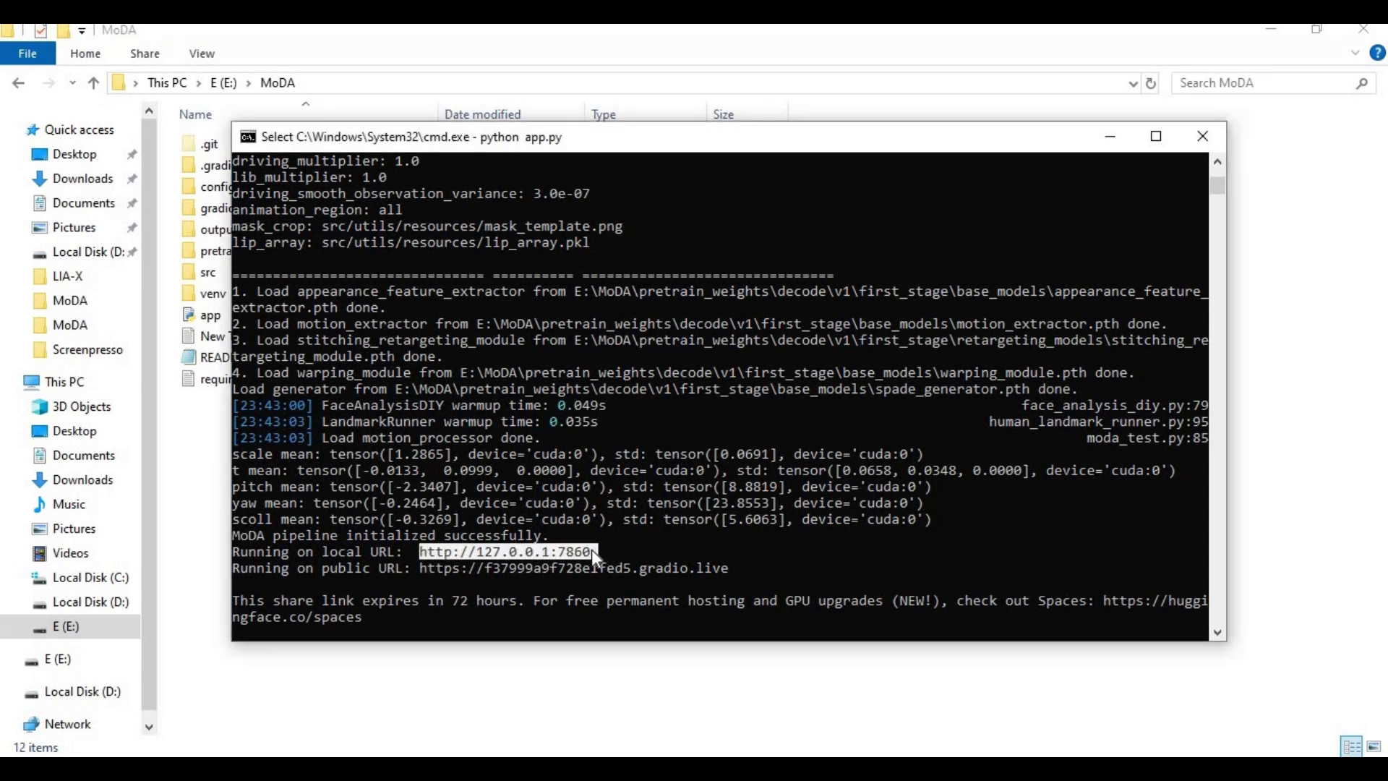
{"action": "right_click", "coordinate": [591, 549]}
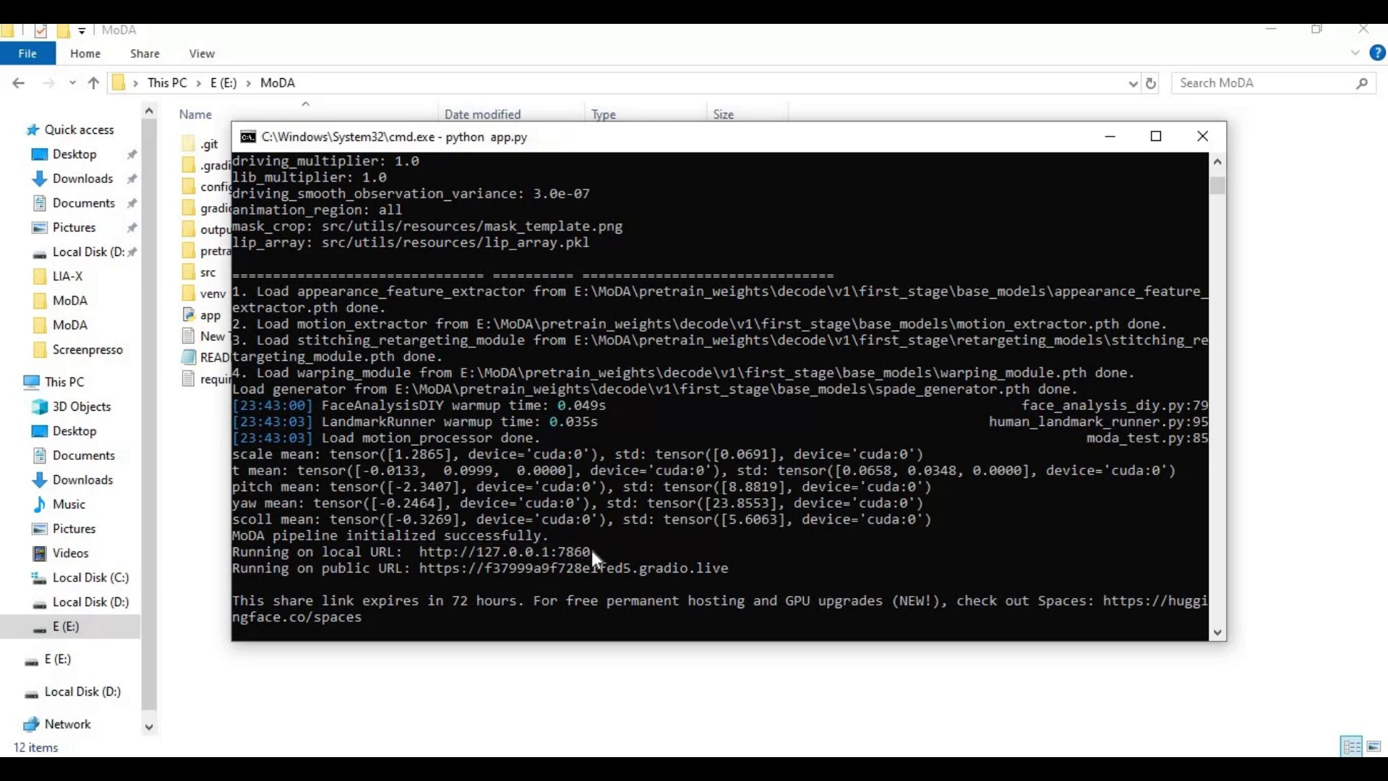
{"action": "left_click", "coordinate": [699, 754]}
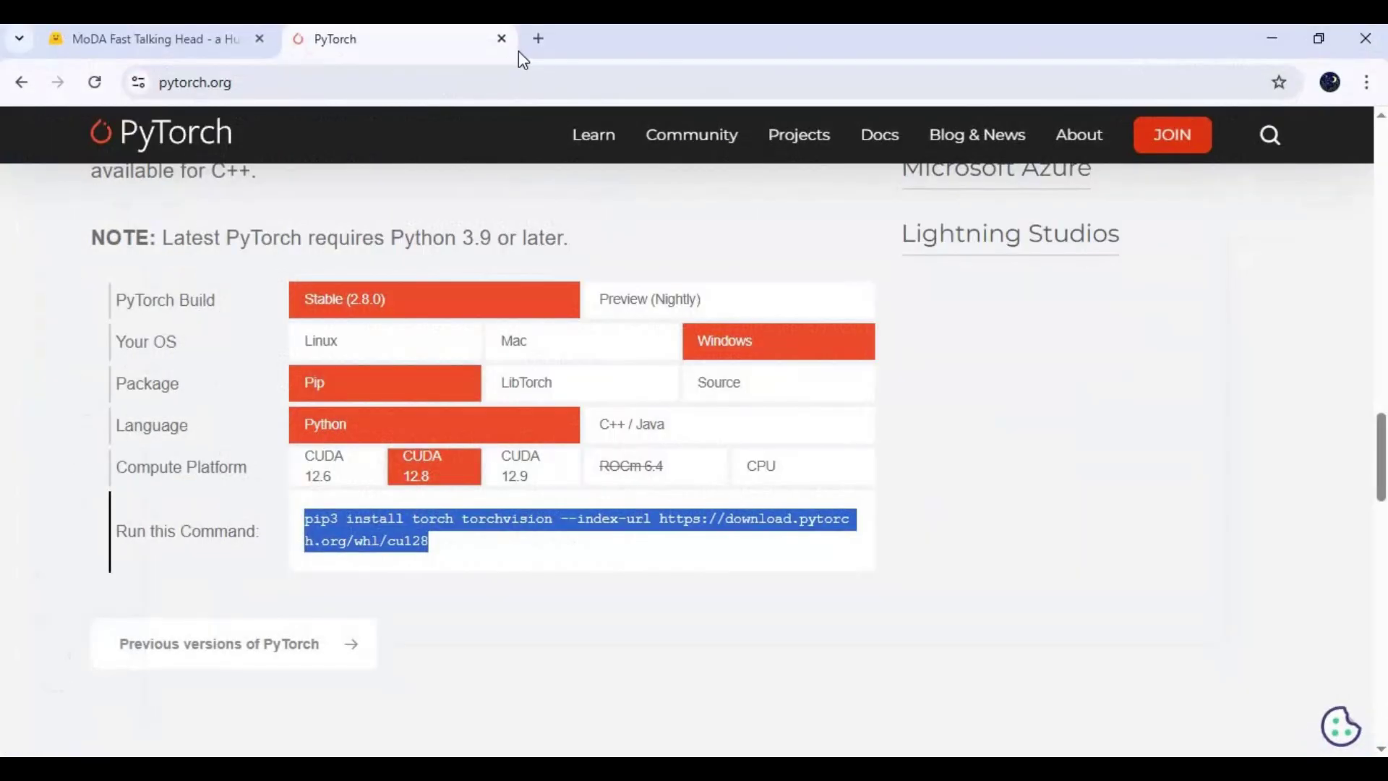
{"action": "left_click", "coordinate": [538, 38]}
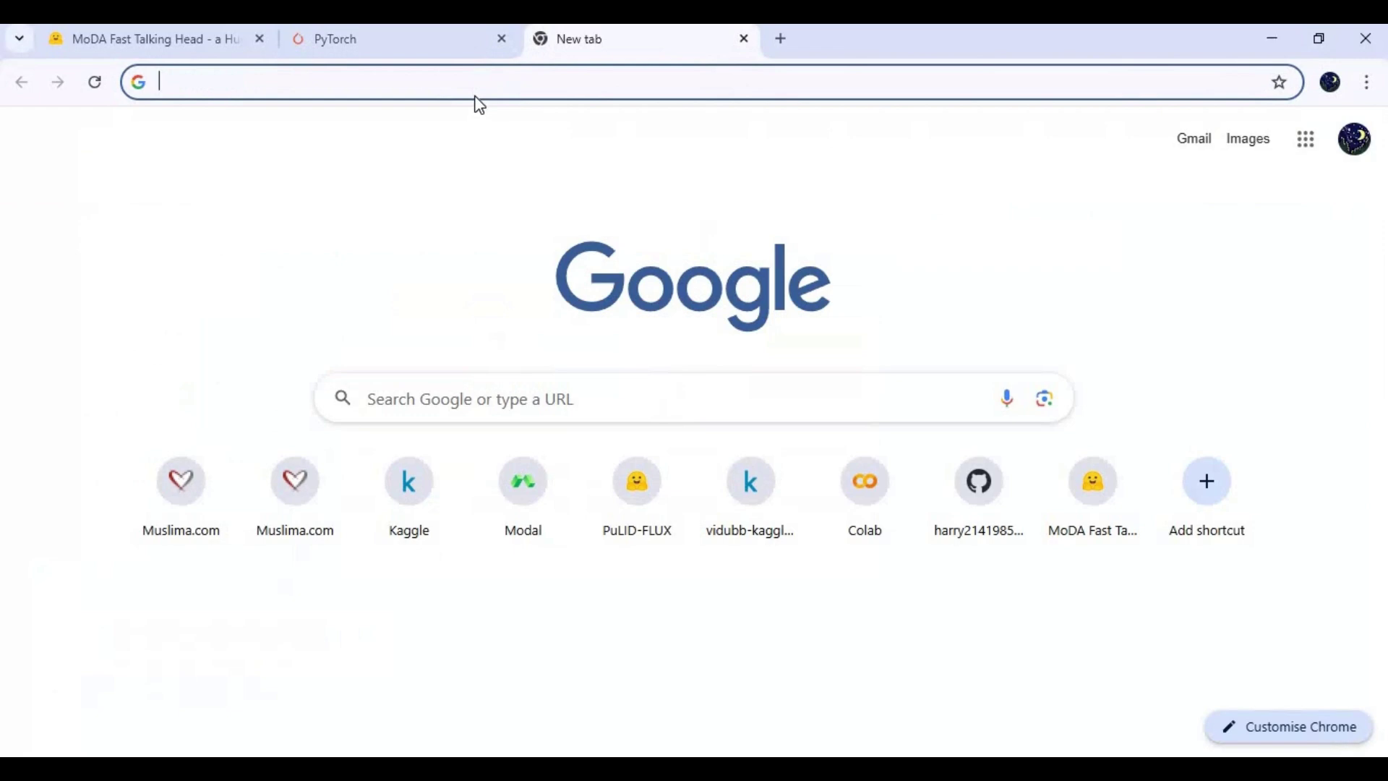
{"action": "key", "text": "ctrl+v"}
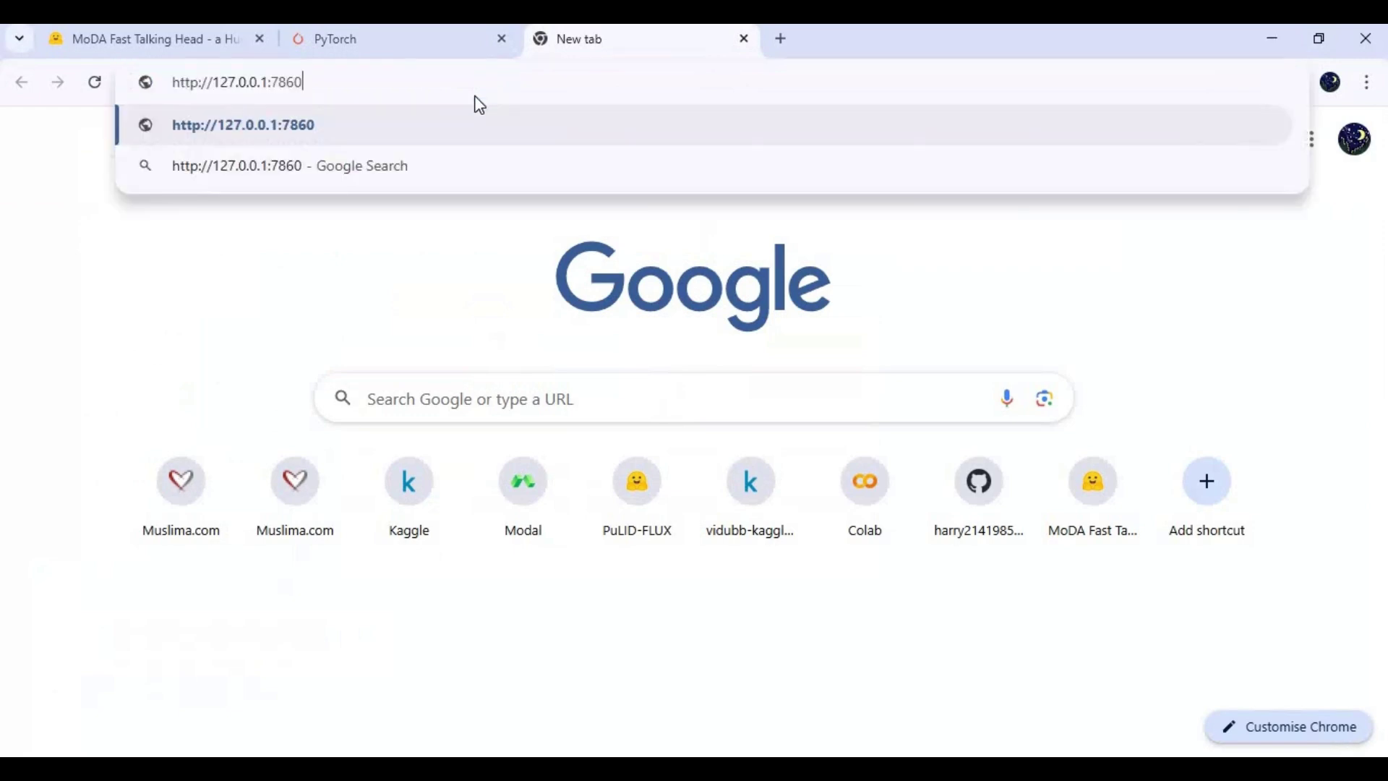
{"action": "left_click", "coordinate": [310, 133]}
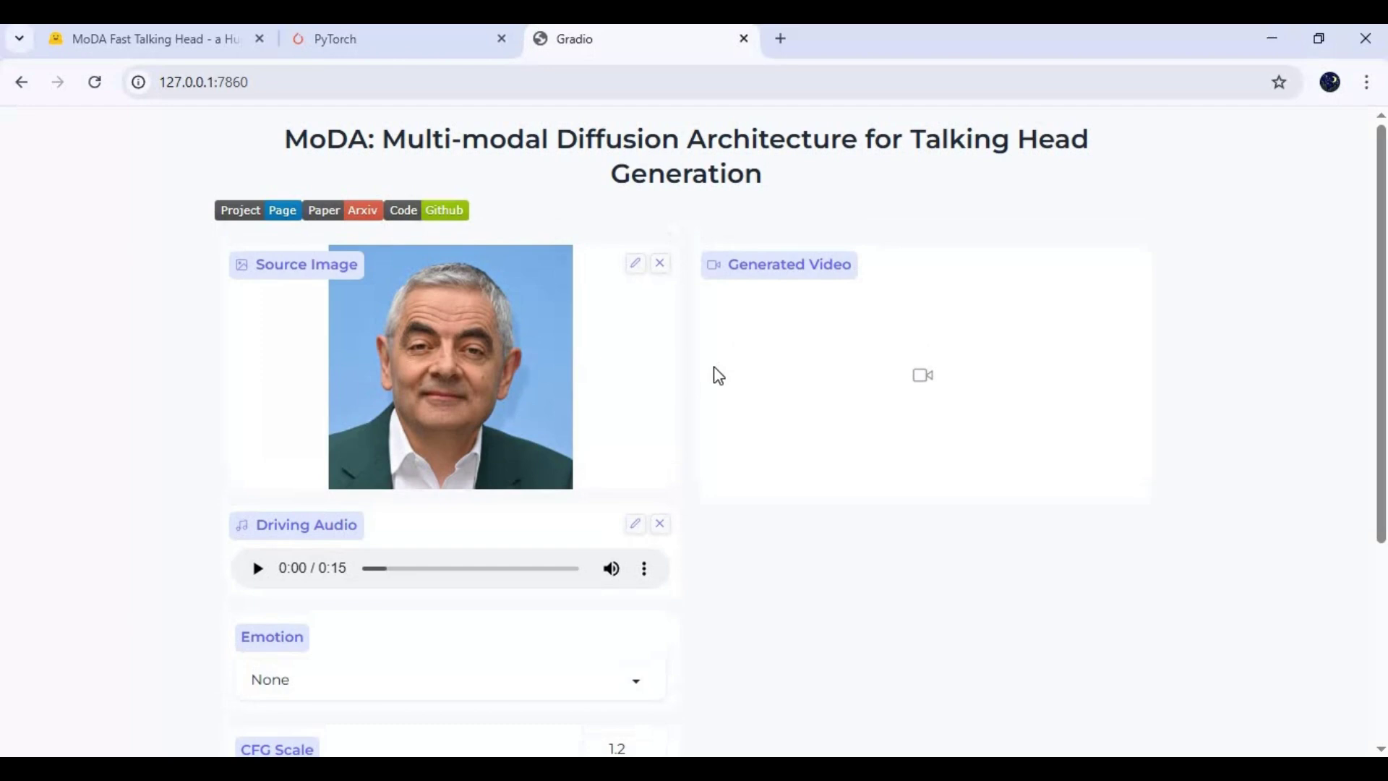
{"action": "scroll", "coordinate": [715, 375], "scroll_direction": "down", "scroll_amount": 4}
{"action": "scroll", "coordinate": [716, 375], "scroll_direction": "up", "scroll_amount": 4}
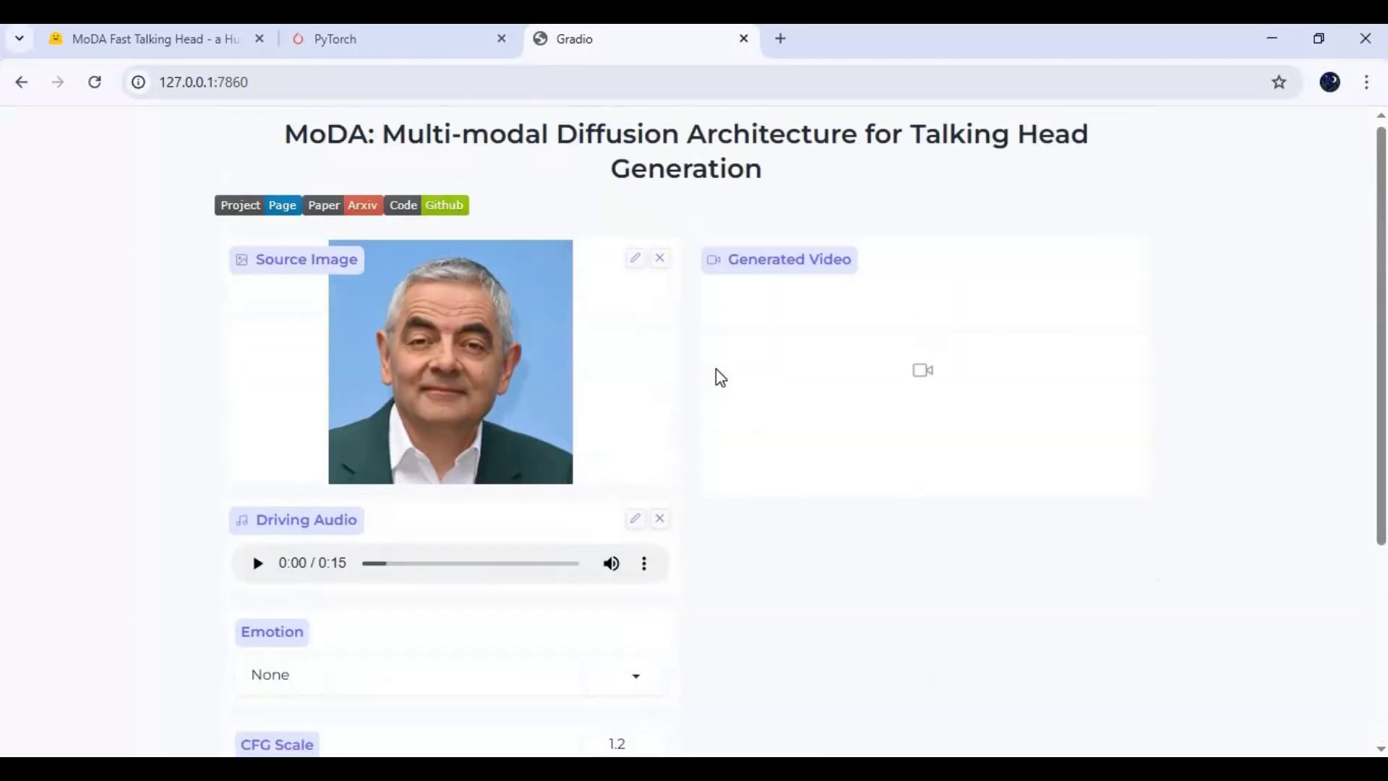
{"action": "scroll", "coordinate": [721, 377], "scroll_direction": "up", "scroll_amount": 1}
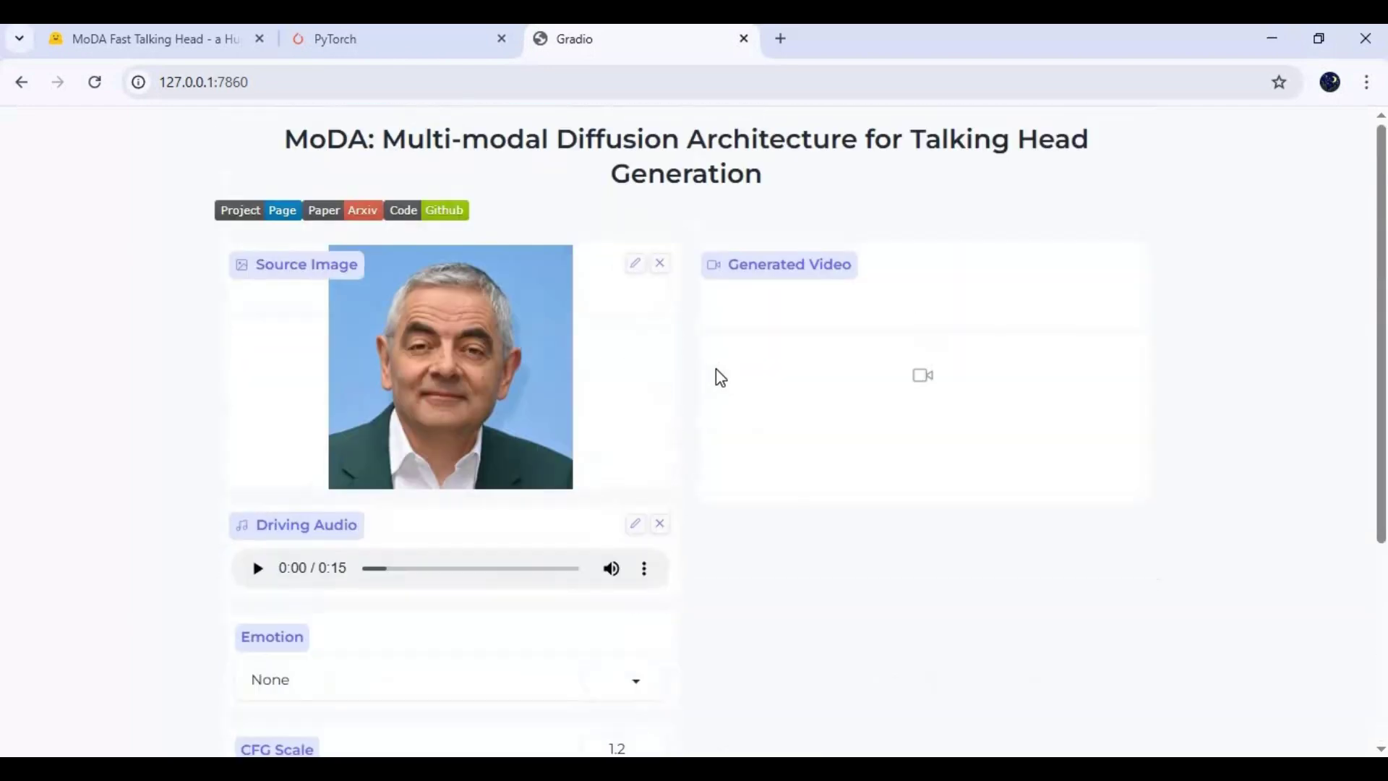
{"action": "left_click", "coordinate": [664, 266]}
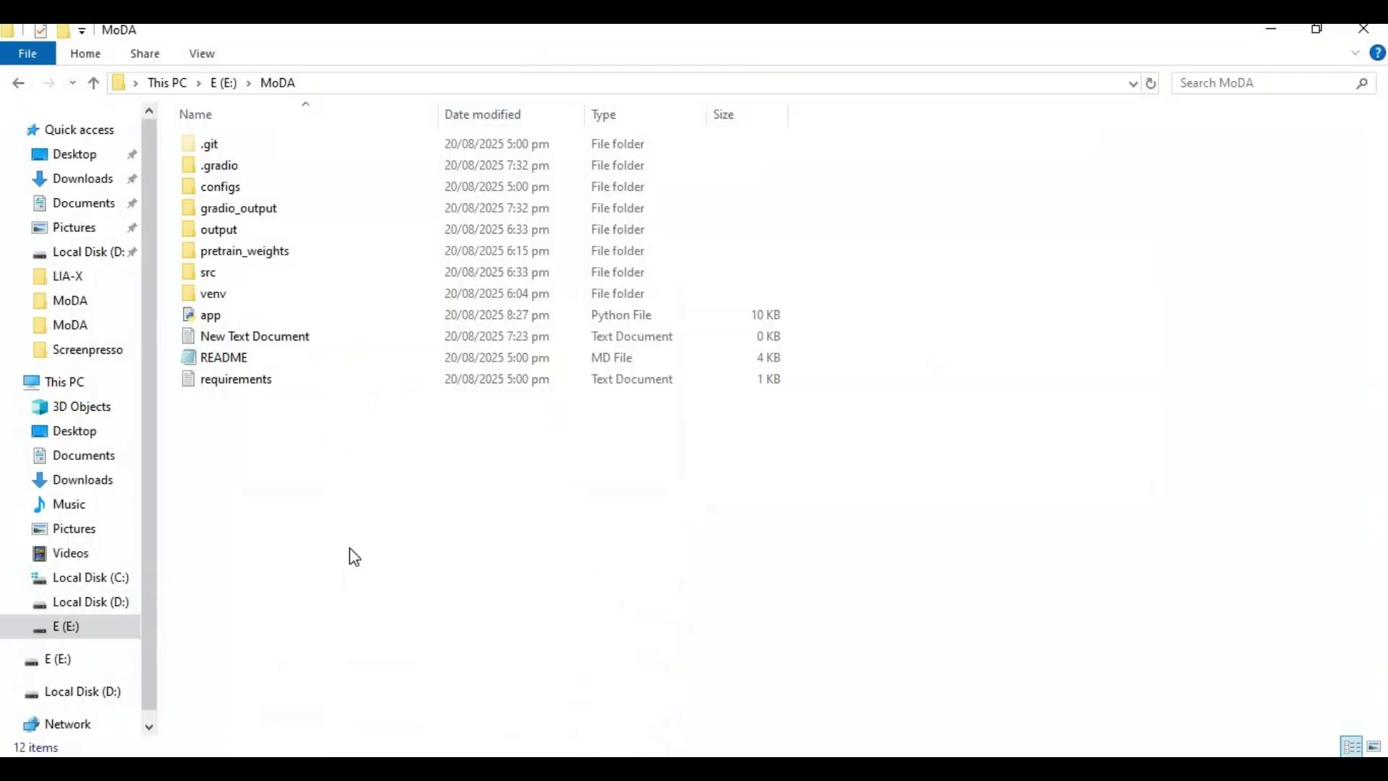
Create a new text document in the MoDA folder in File Explorer and open it for editing.
{"action": "right_click", "coordinate": [351, 549]}
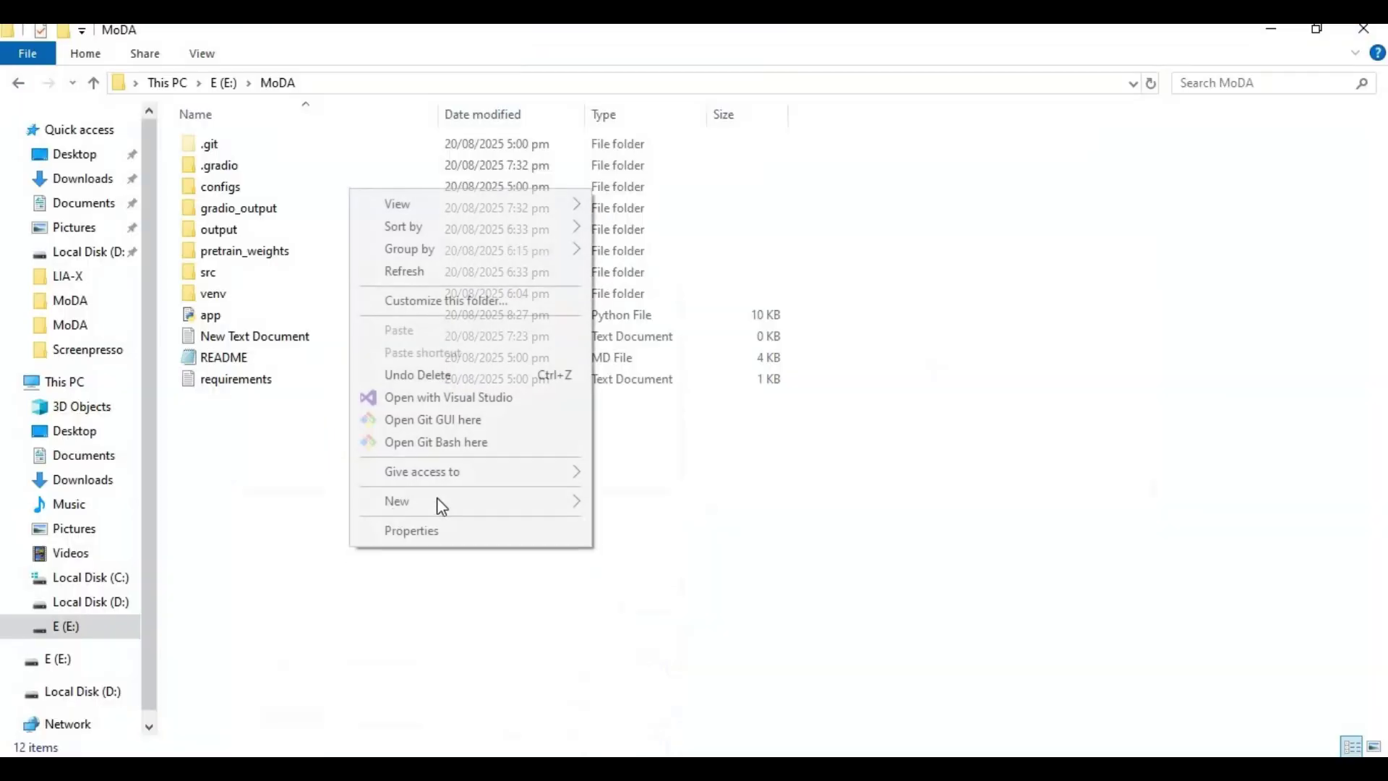
{"action": "mouse_move", "coordinate": [443, 506]}
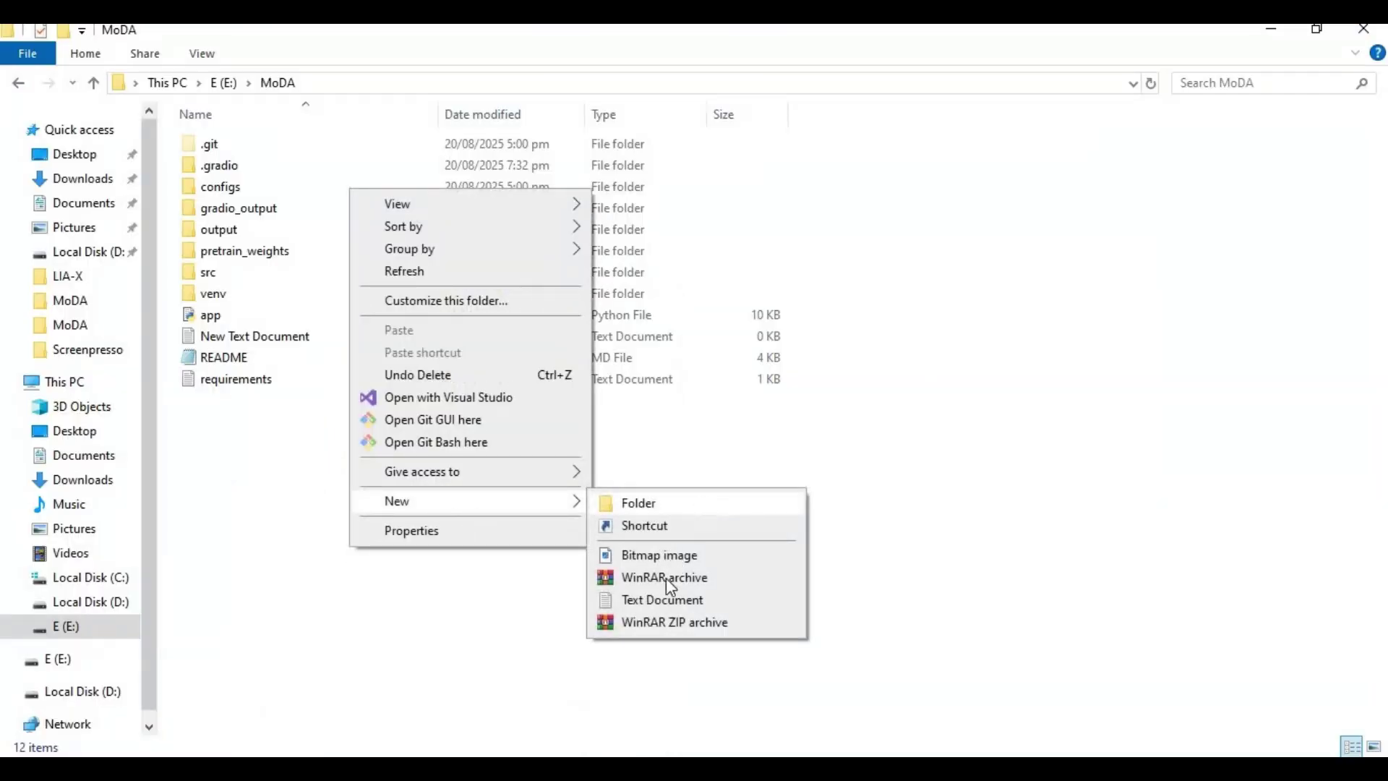
{"action": "left_click", "coordinate": [654, 599]}
{"action": "left_click", "coordinate": [346, 401]}
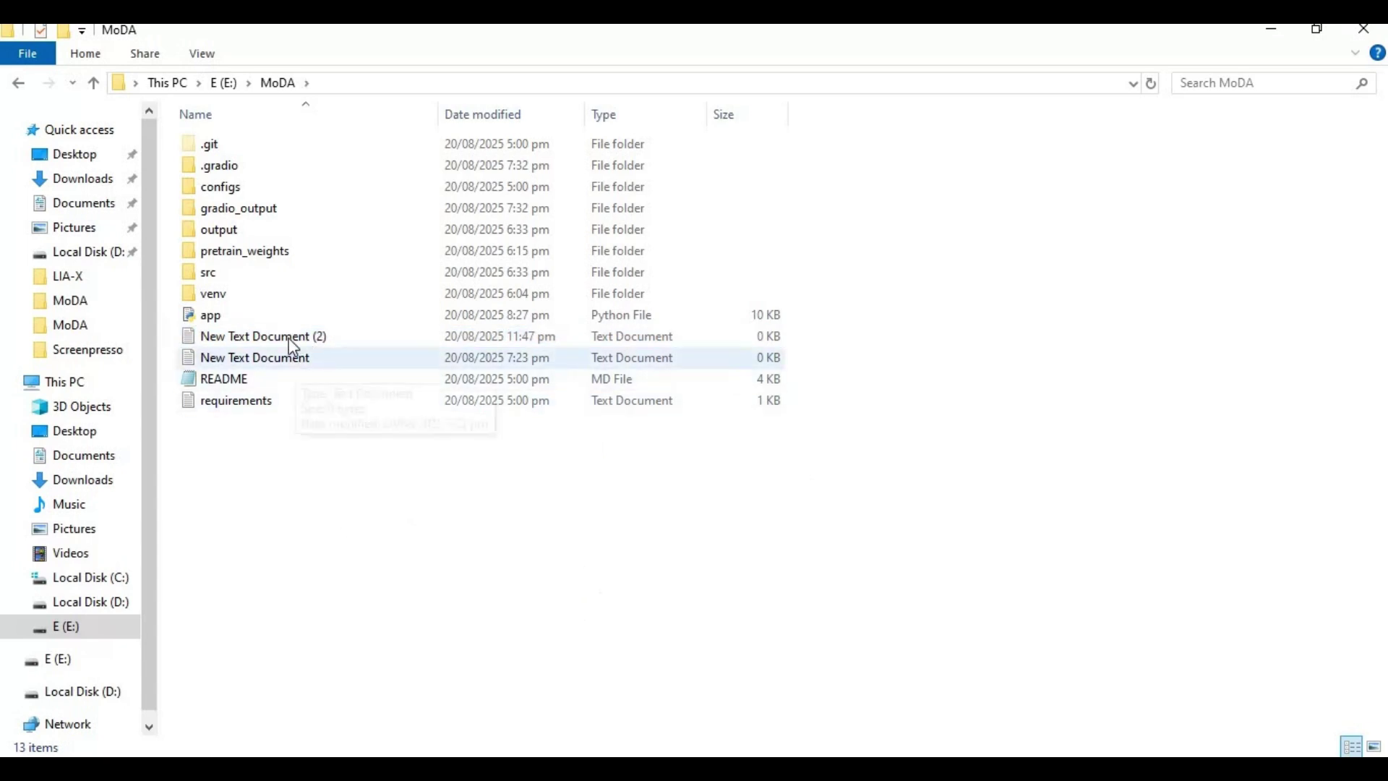
{"action": "double_click", "coordinate": [288, 337]}
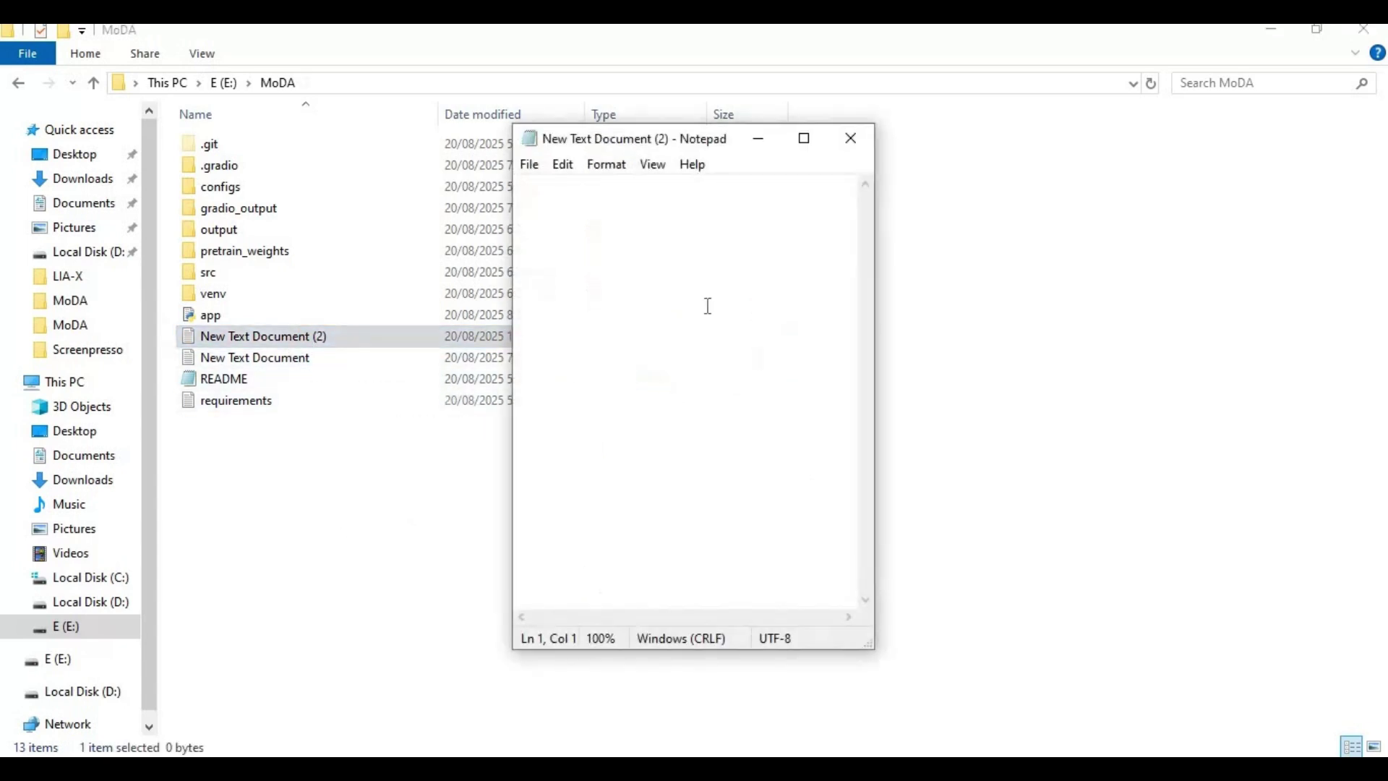
{"action": "type", "text": "@"}
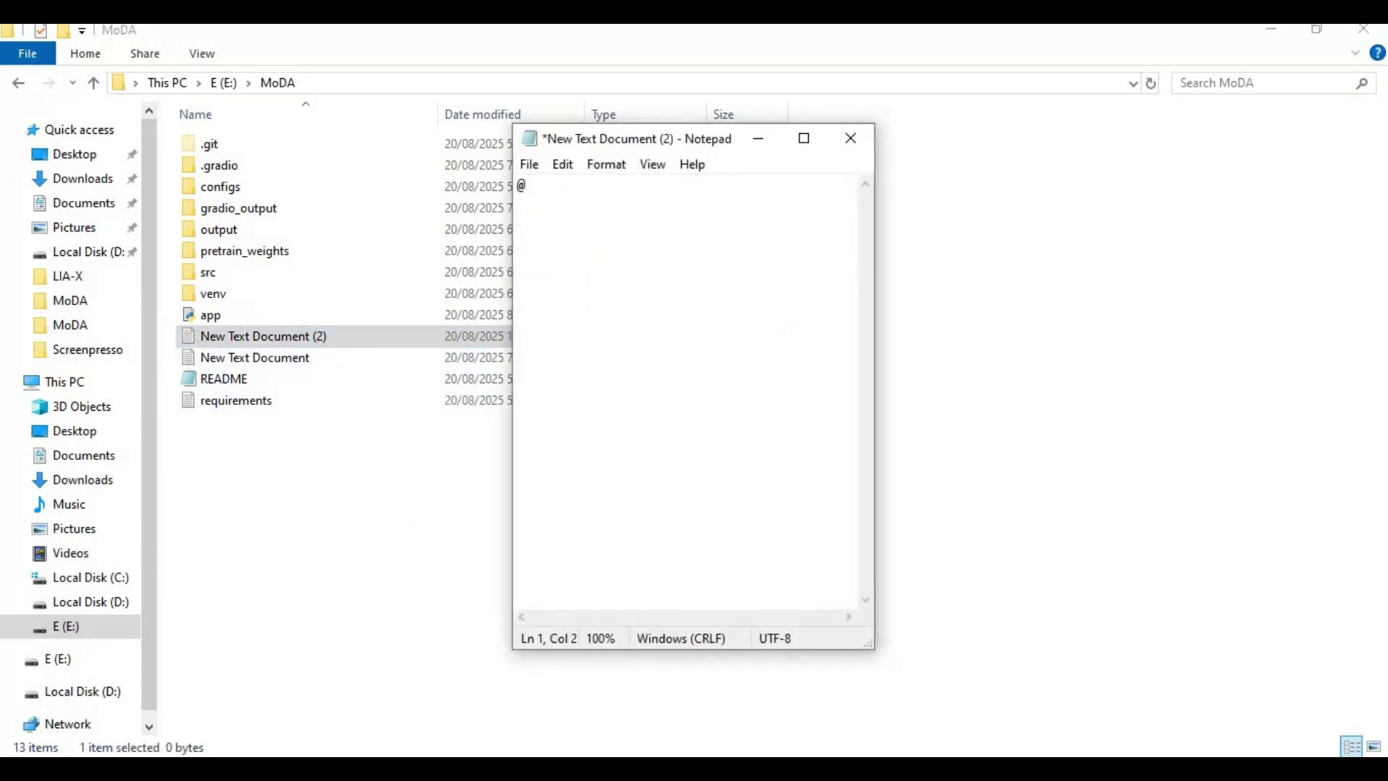
{"action": "type", "text": "echo of"}
{"action": "type", "text": "f "}
{"action": "type", "text": "call v"}
{"action": "type", "text": "env"}
{"action": "type", "text": "\\"}
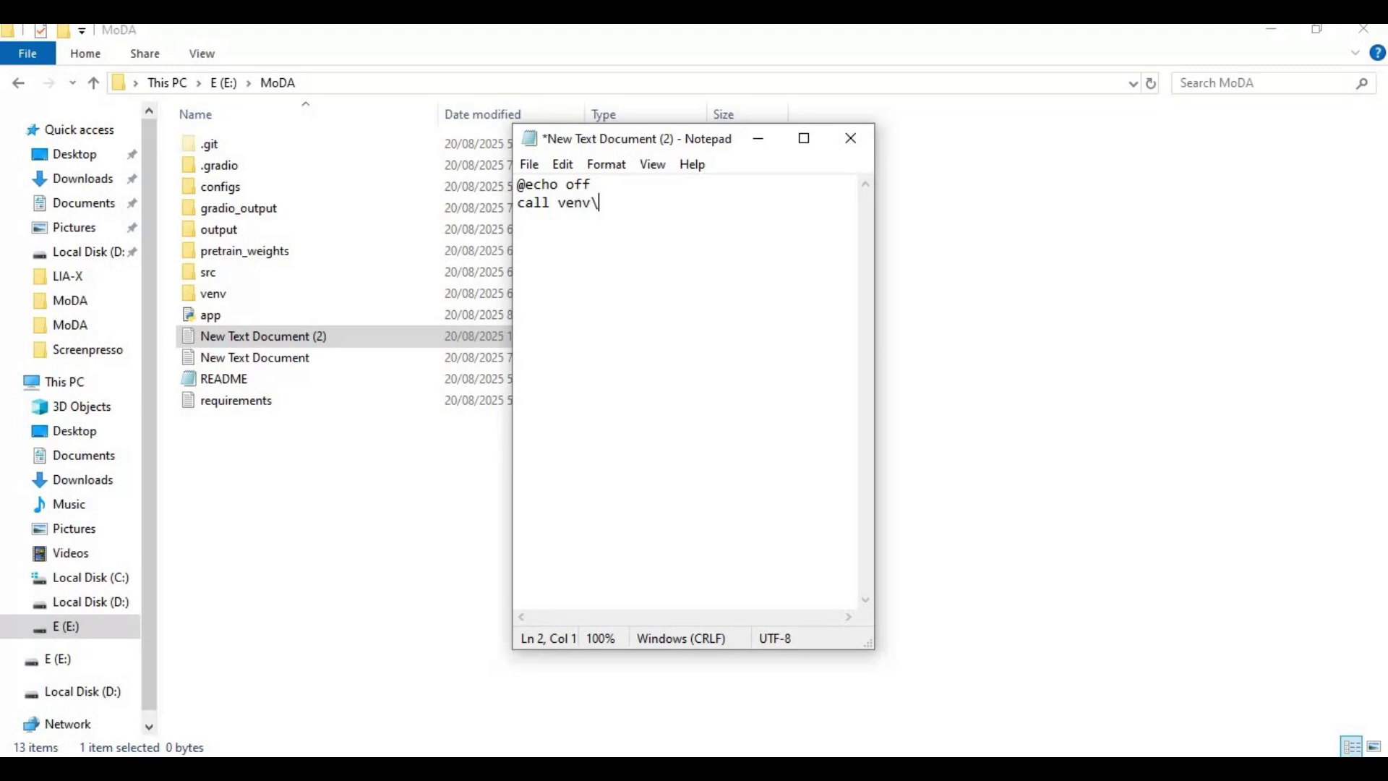
{"action": "type", "text": "scripts\\activate "}
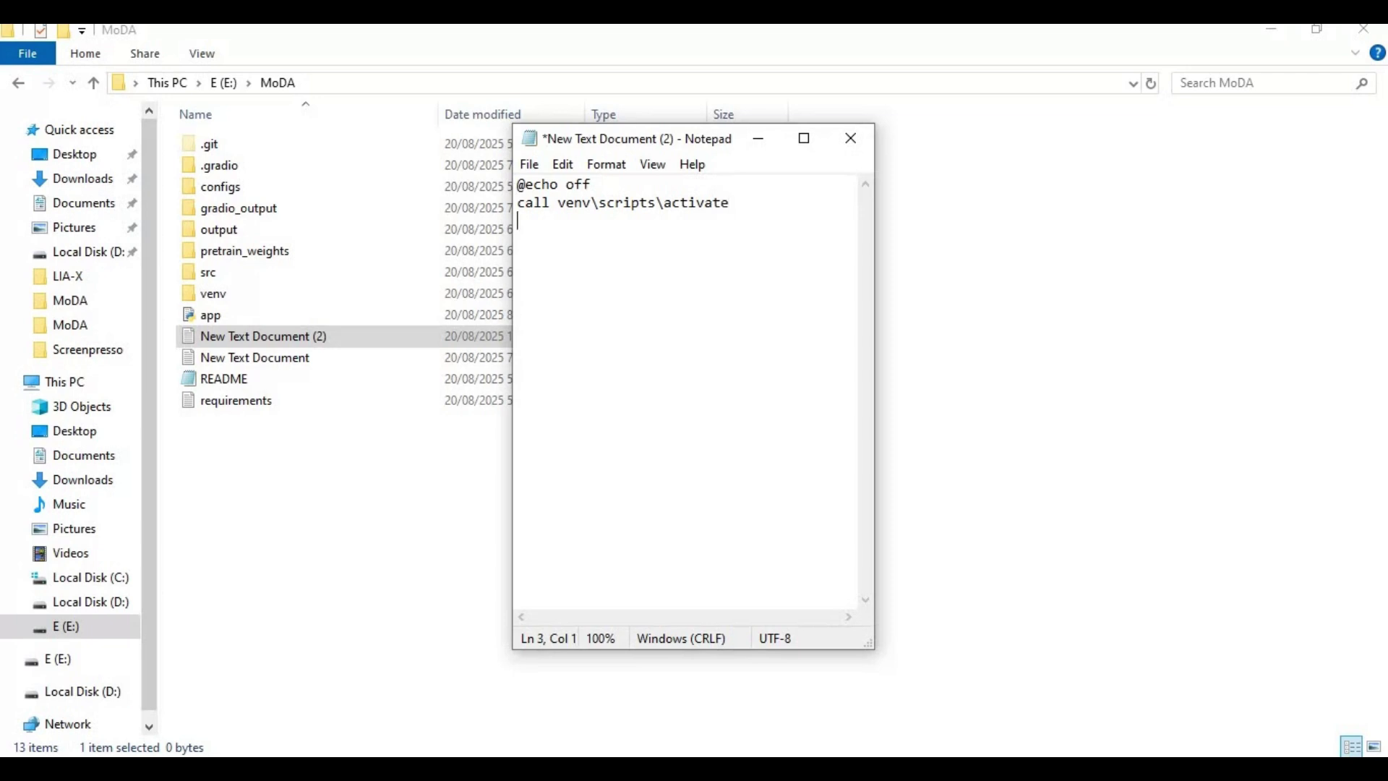
{"action": "type", "text": "python"}
{"action": "type", "text": " a"}
{"action": "type", "text": "pp.py "}
{"action": "type", "text": "pause"}
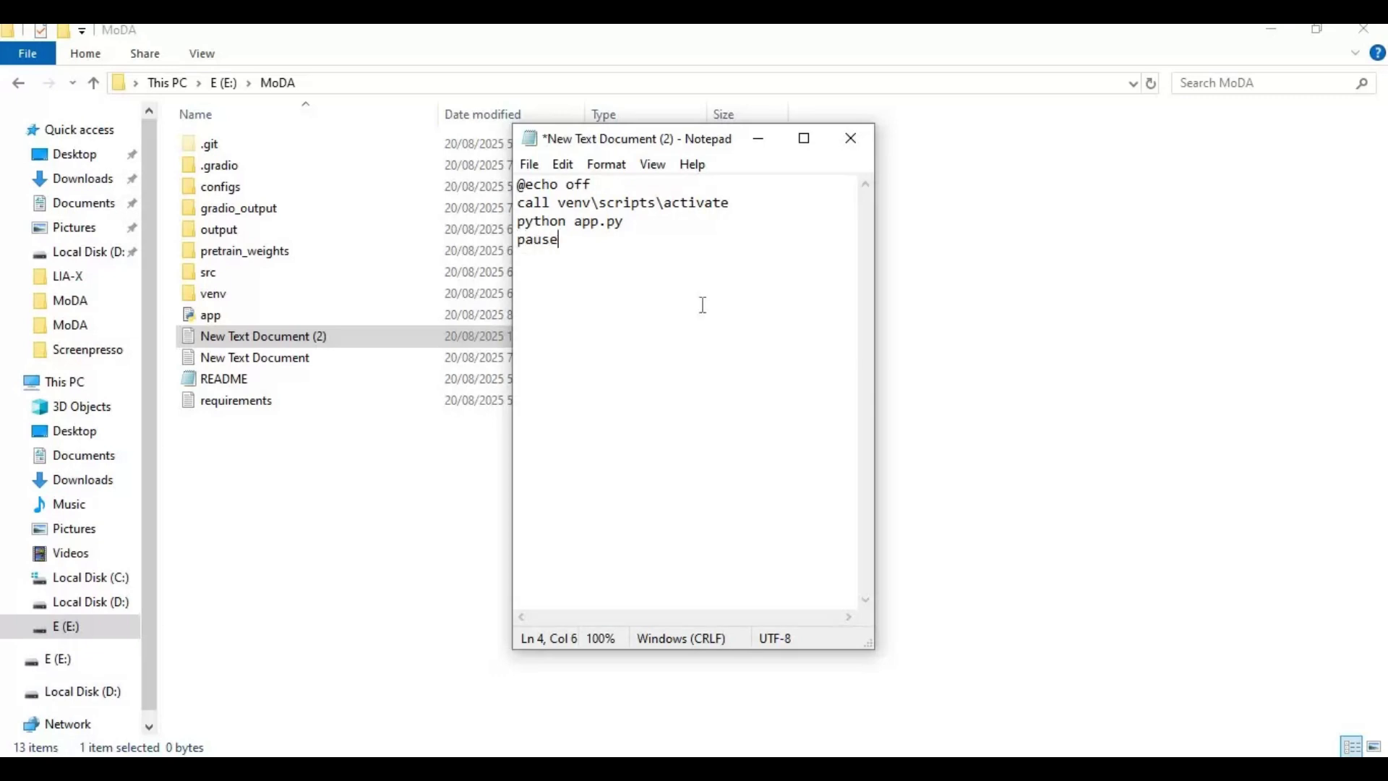
Save the script as run.bat in the MoDA folder and close the text editor.
{"action": "left_click", "coordinate": [529, 163]}
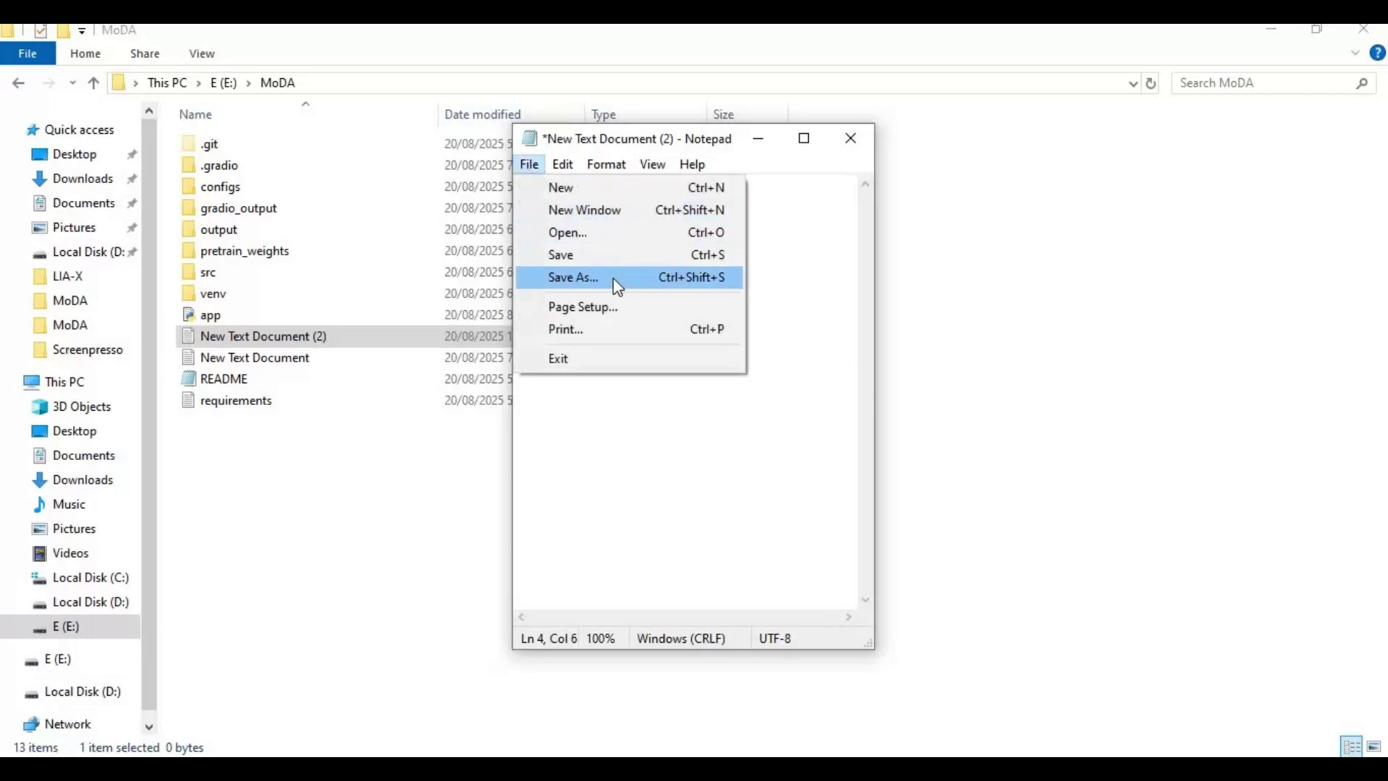
{"action": "left_click", "coordinate": [626, 287]}
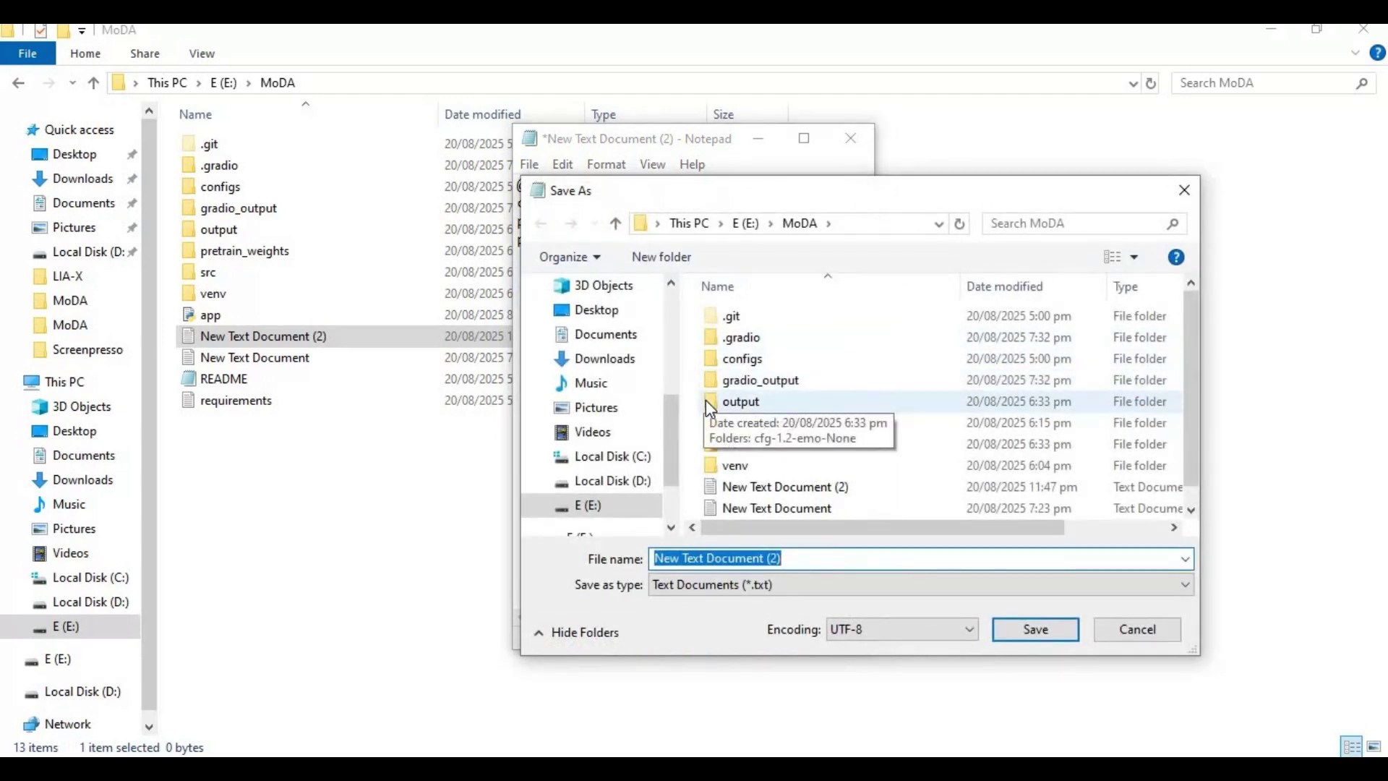
{"action": "type", "text": "run.bat"}
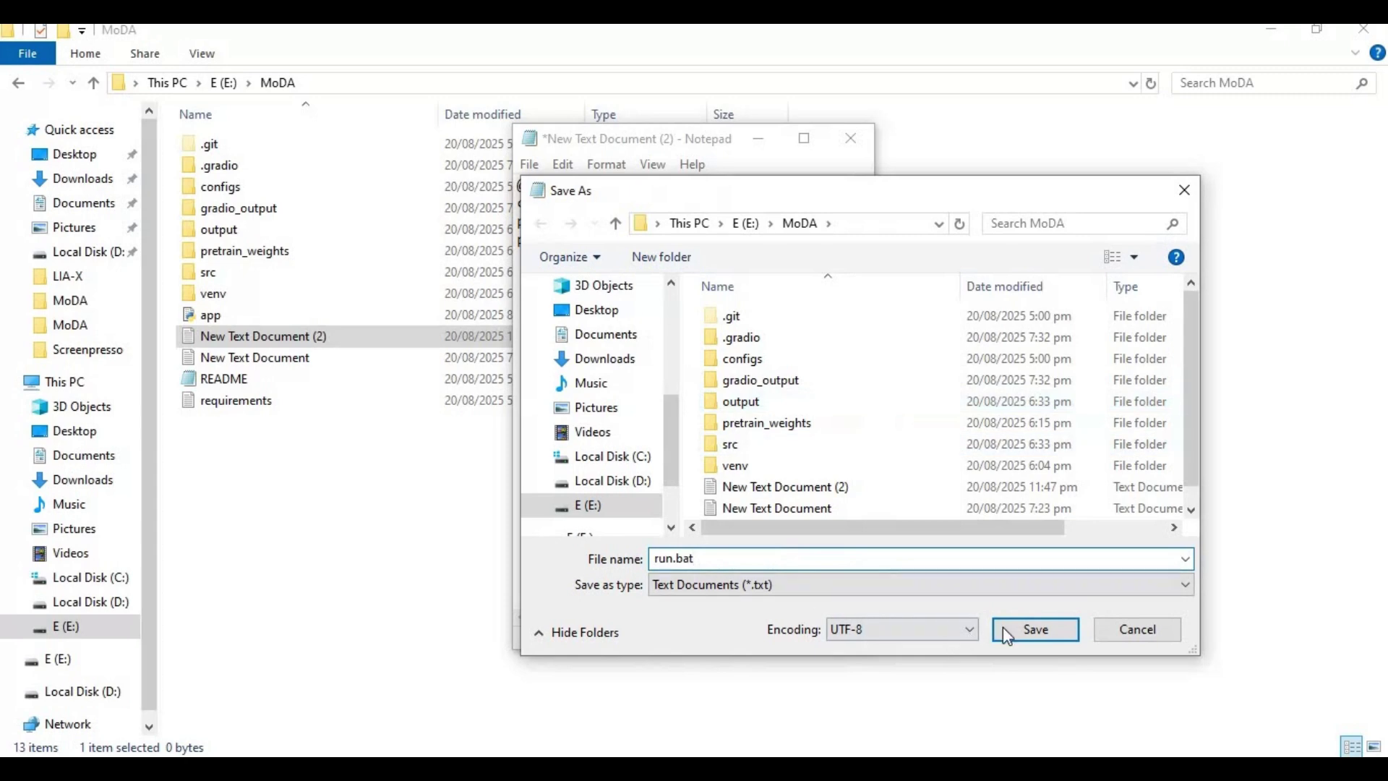
{"action": "left_click", "coordinate": [1035, 629]}
{"action": "left_click", "coordinate": [851, 138]}
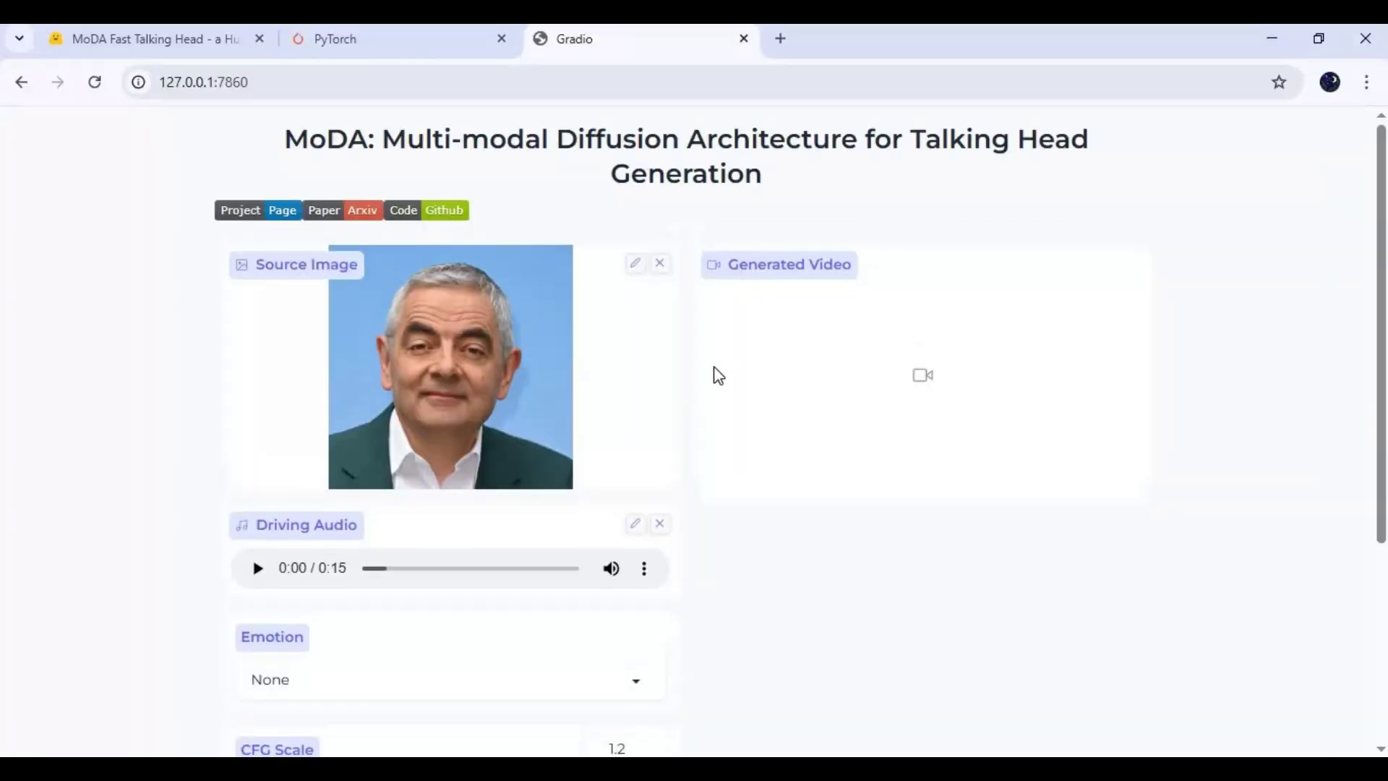
In the Gradio page in Chrome, replace the source image with the long-haired woman's portrait from the Downloads folder.
{"action": "scroll", "coordinate": [714, 375], "scroll_direction": "down", "scroll_amount": 4}
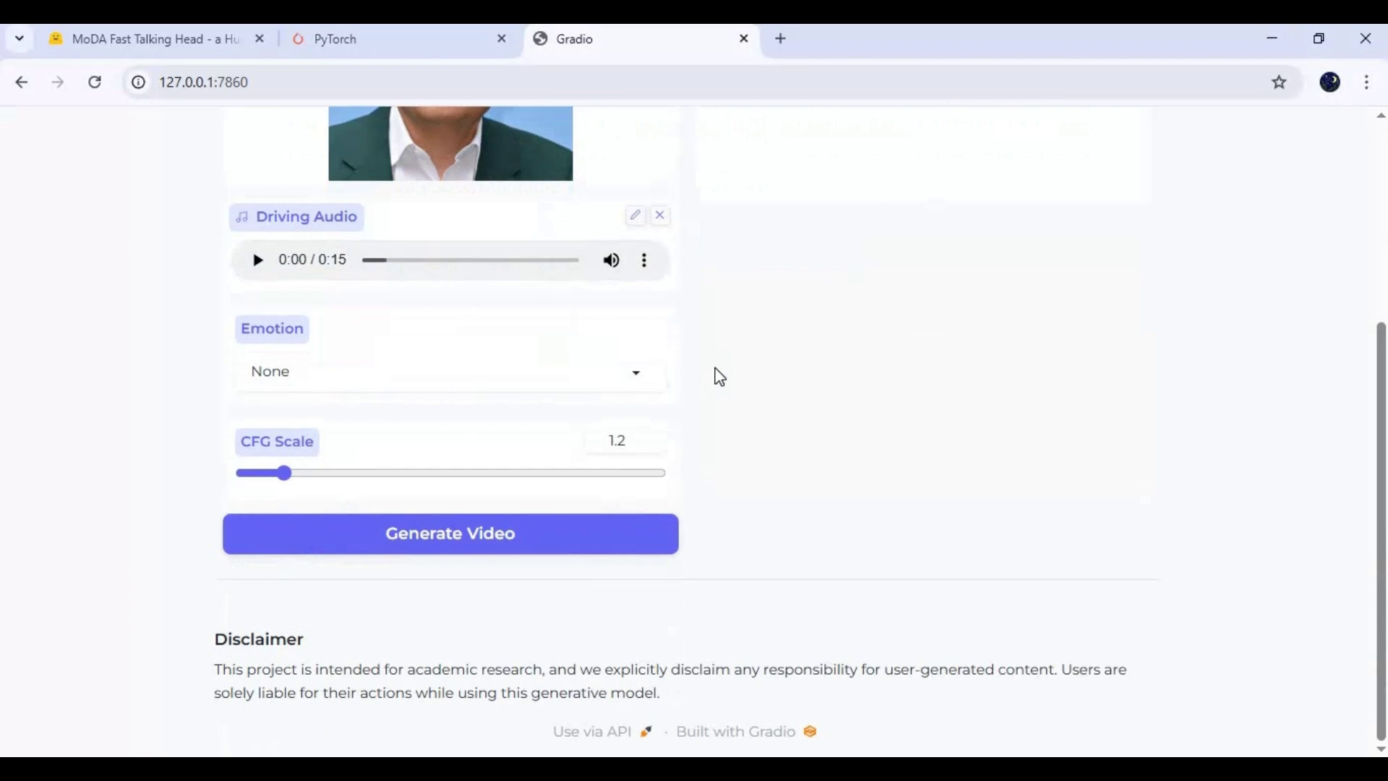
{"action": "scroll", "coordinate": [715, 375], "scroll_direction": "up", "scroll_amount": 4}
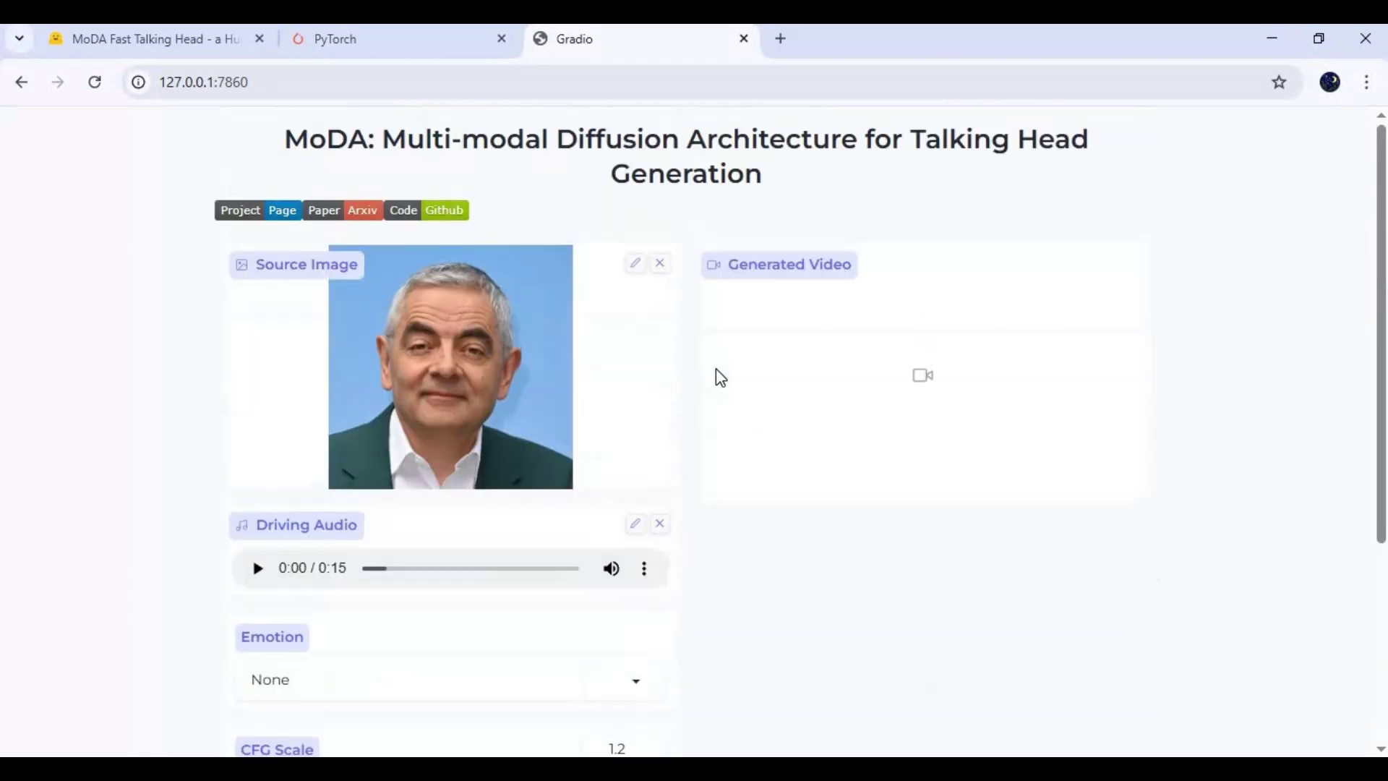
{"action": "left_click", "coordinate": [661, 264]}
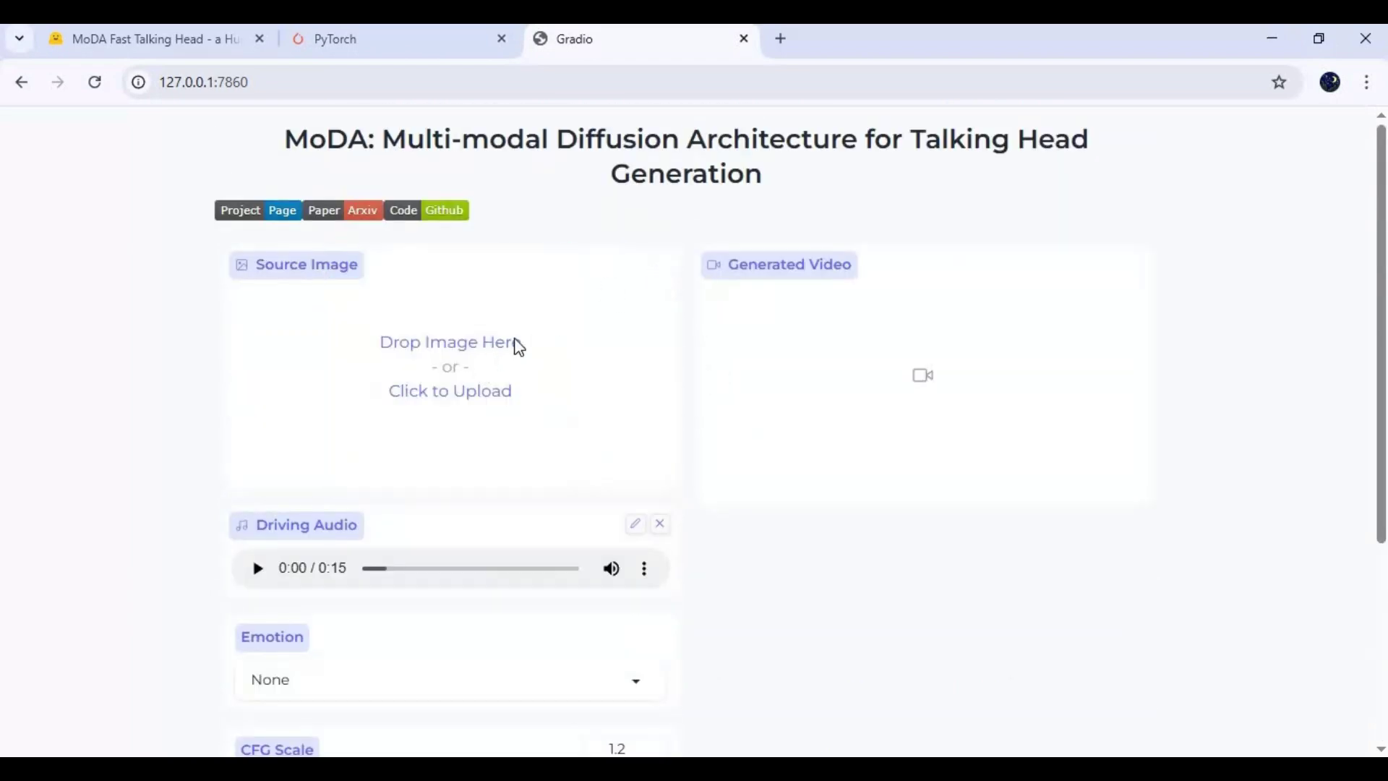
{"action": "left_click", "coordinate": [623, 340]}
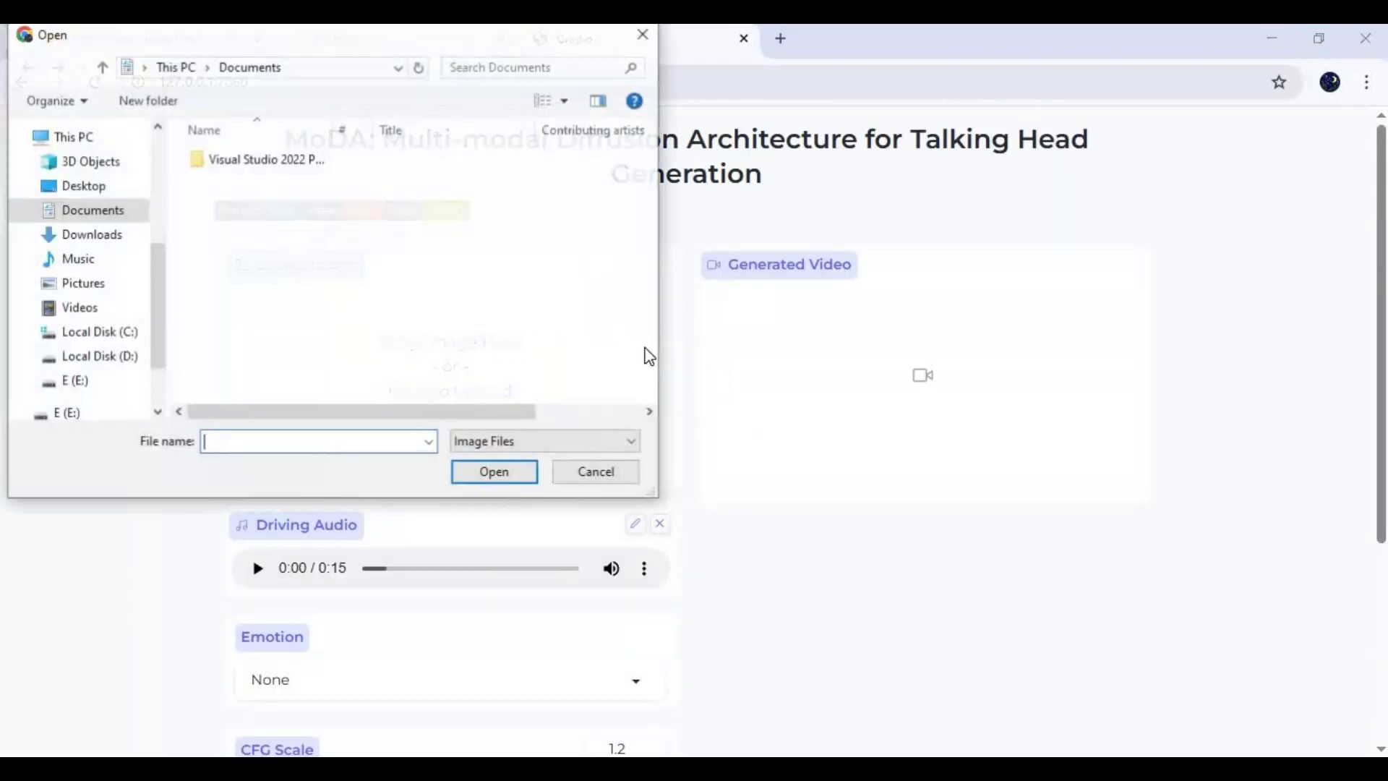
{"action": "left_click", "coordinate": [112, 239]}
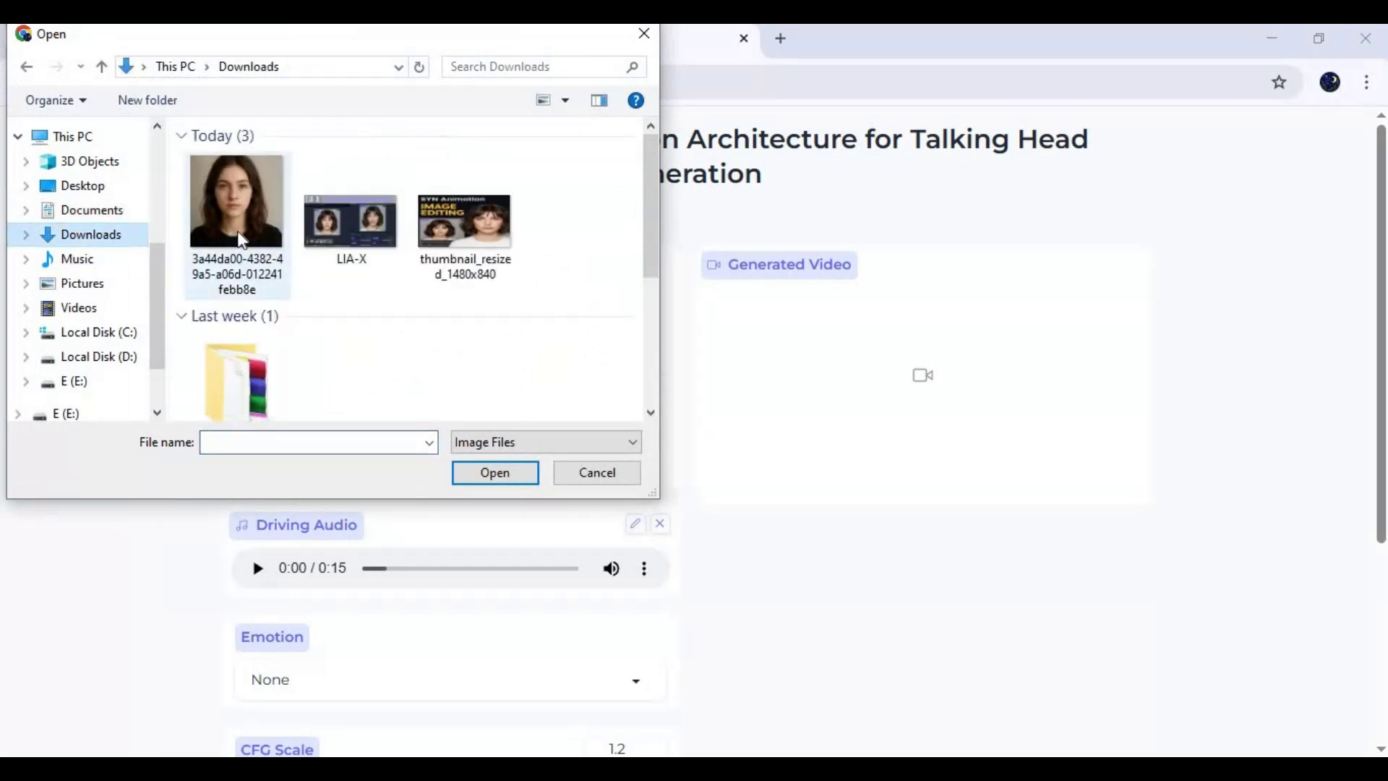
{"action": "double_click", "coordinate": [241, 237]}
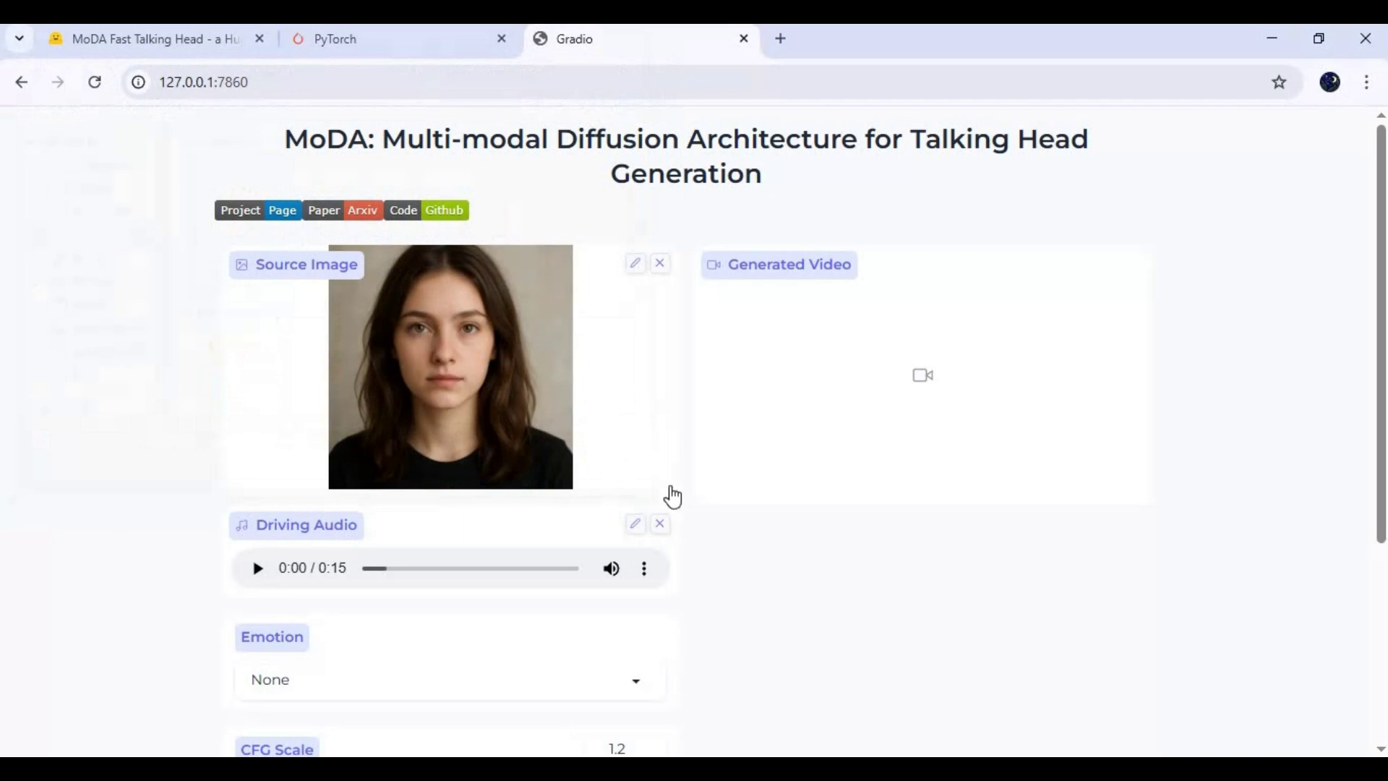
Replace the driving audio with the file named end from the Documents folder.
{"action": "left_click", "coordinate": [661, 526]}
{"action": "left_click", "coordinate": [468, 614]}
{"action": "left_click", "coordinate": [90, 211]}
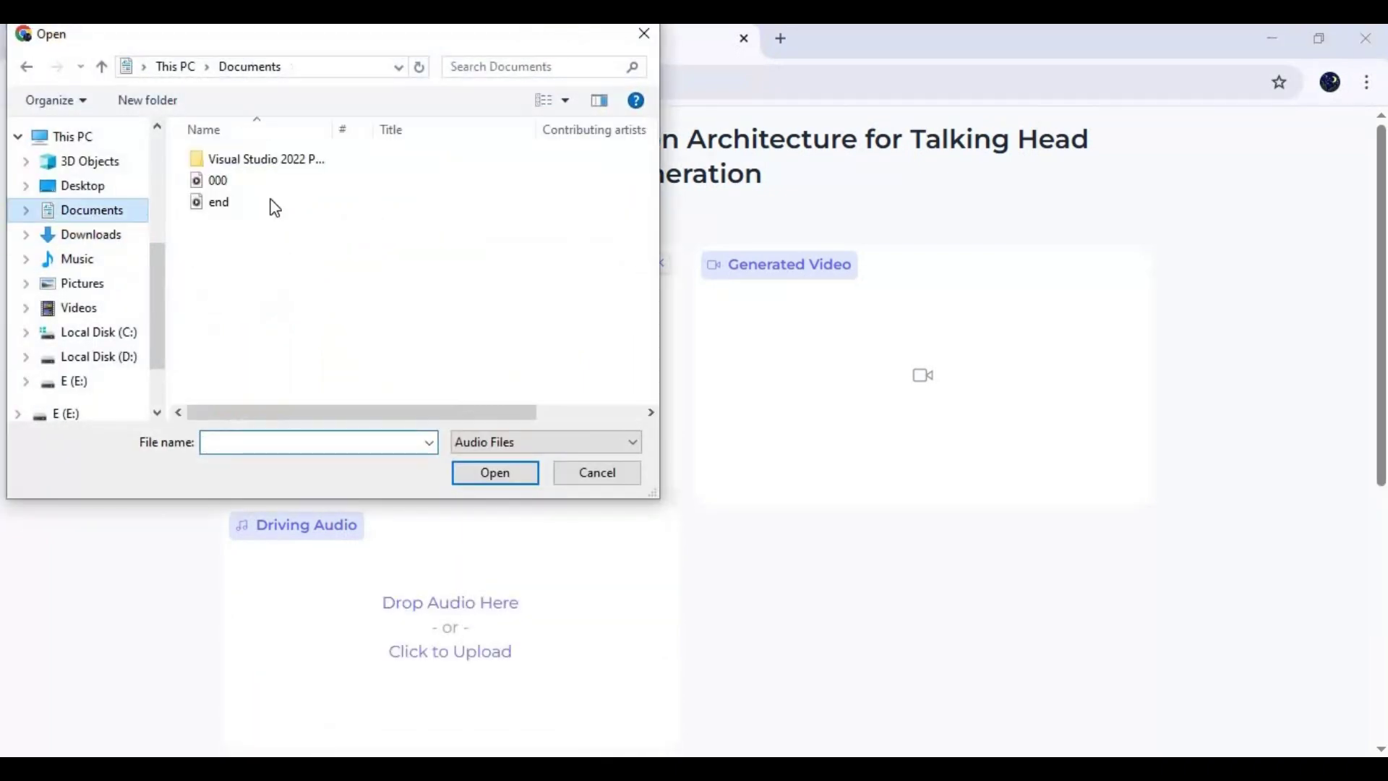
{"action": "double_click", "coordinate": [219, 205]}
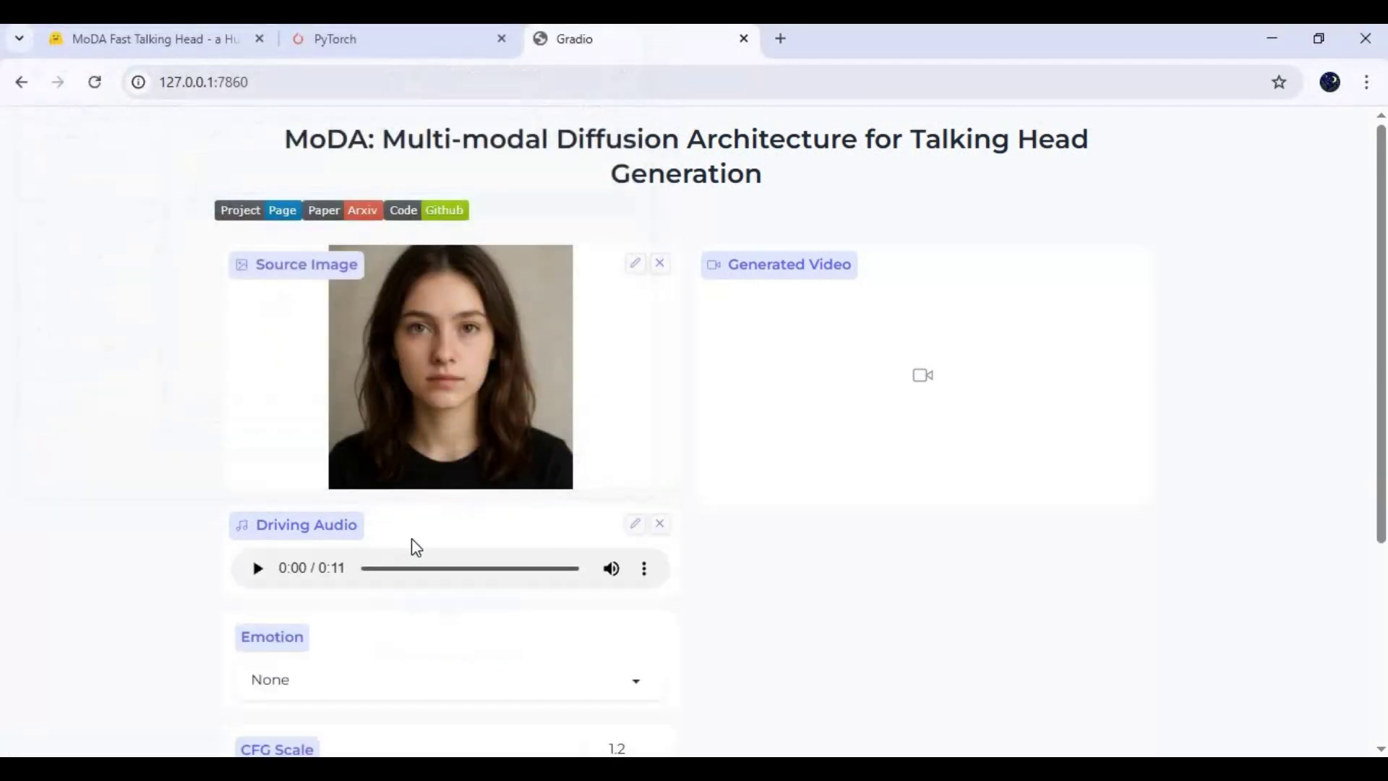
Check the available emotions, keep Emotion set to None, and generate the talking head video.
{"action": "scroll", "coordinate": [410, 538], "scroll_direction": "down", "scroll_amount": 4}
{"action": "left_click", "coordinate": [308, 377]}
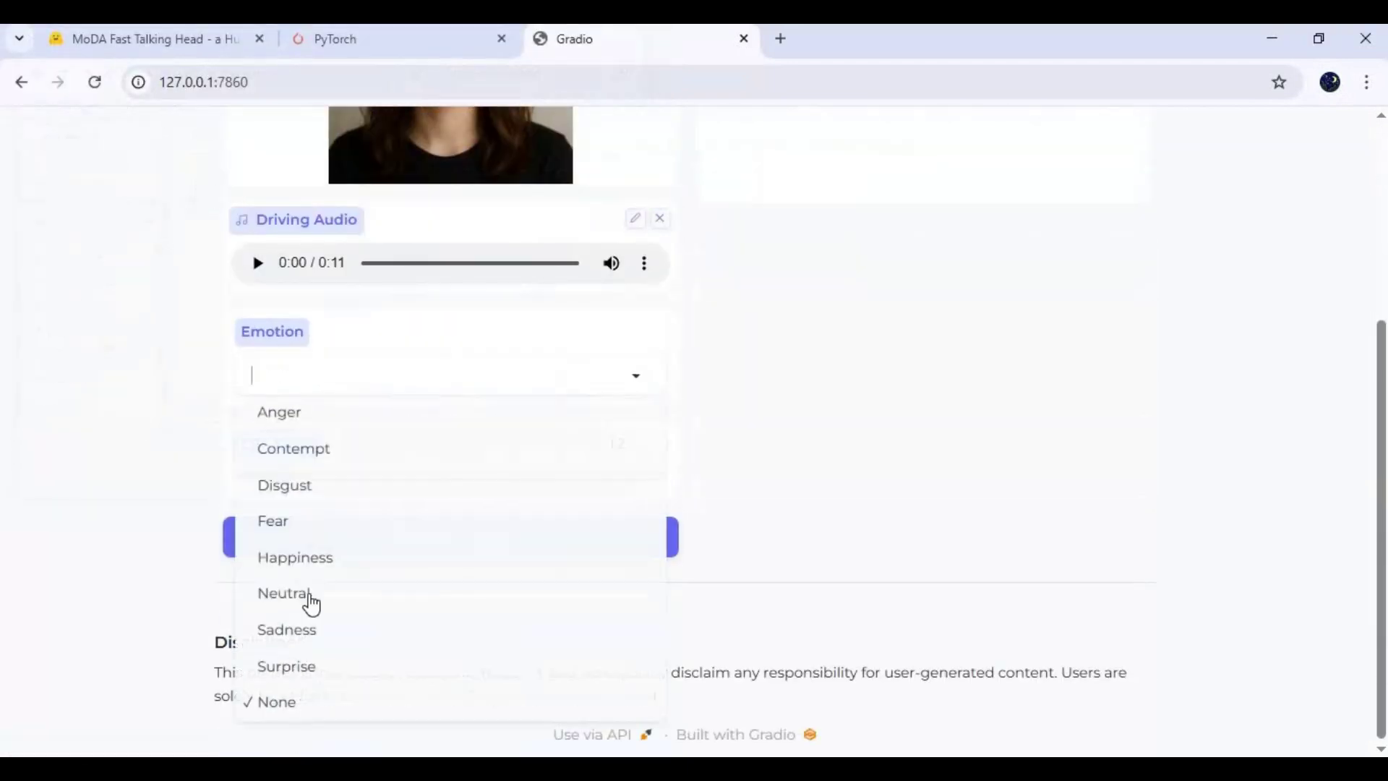
{"action": "left_click", "coordinate": [232, 404]}
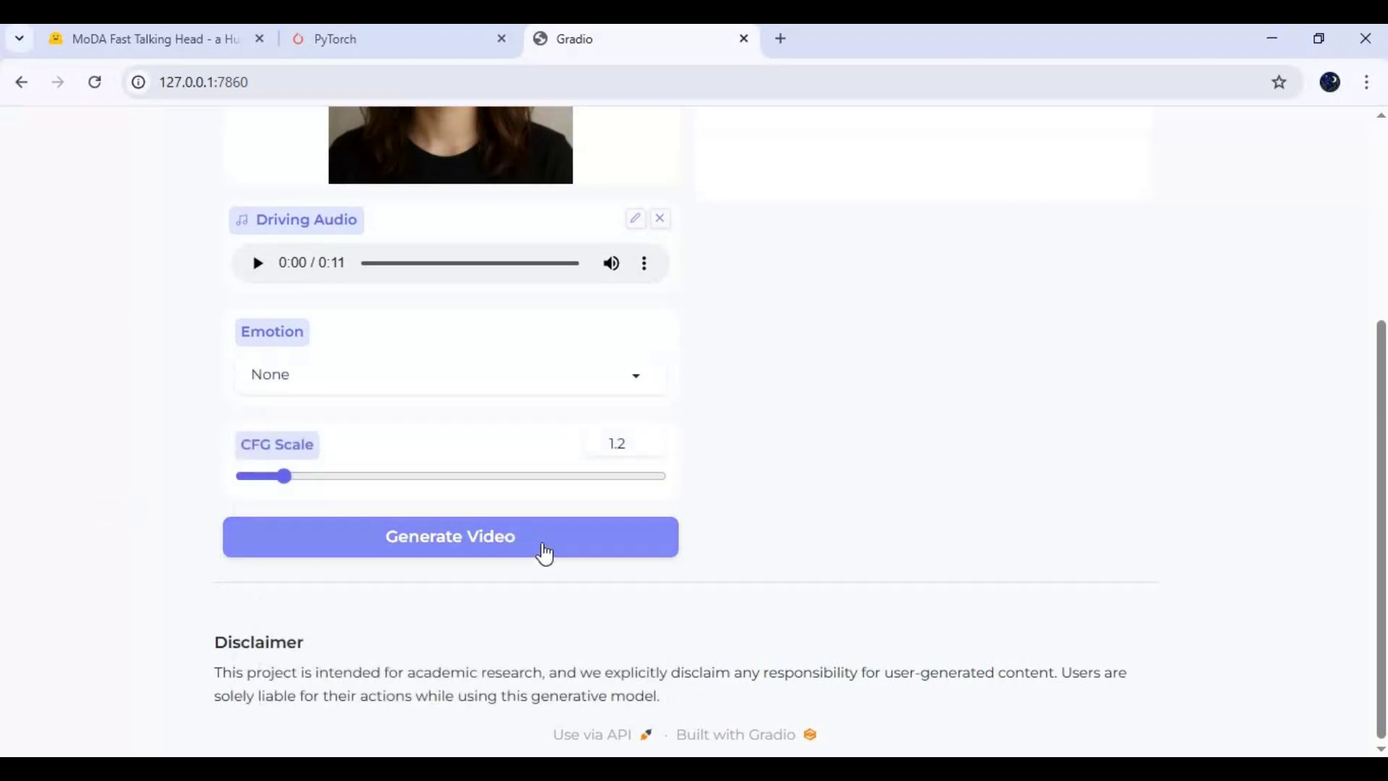
{"action": "left_click", "coordinate": [541, 554]}
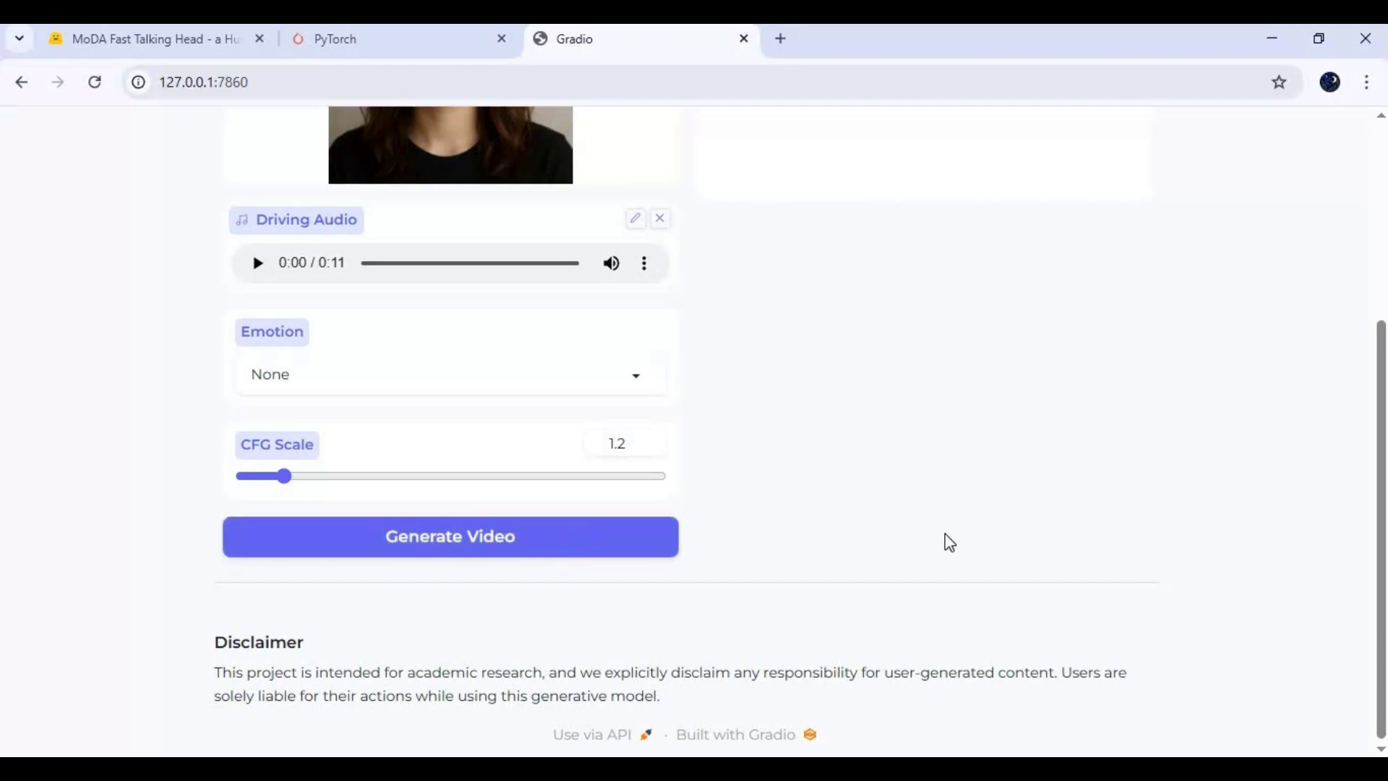
{"action": "scroll", "coordinate": [945, 535], "scroll_direction": "down", "scroll_amount": 2}
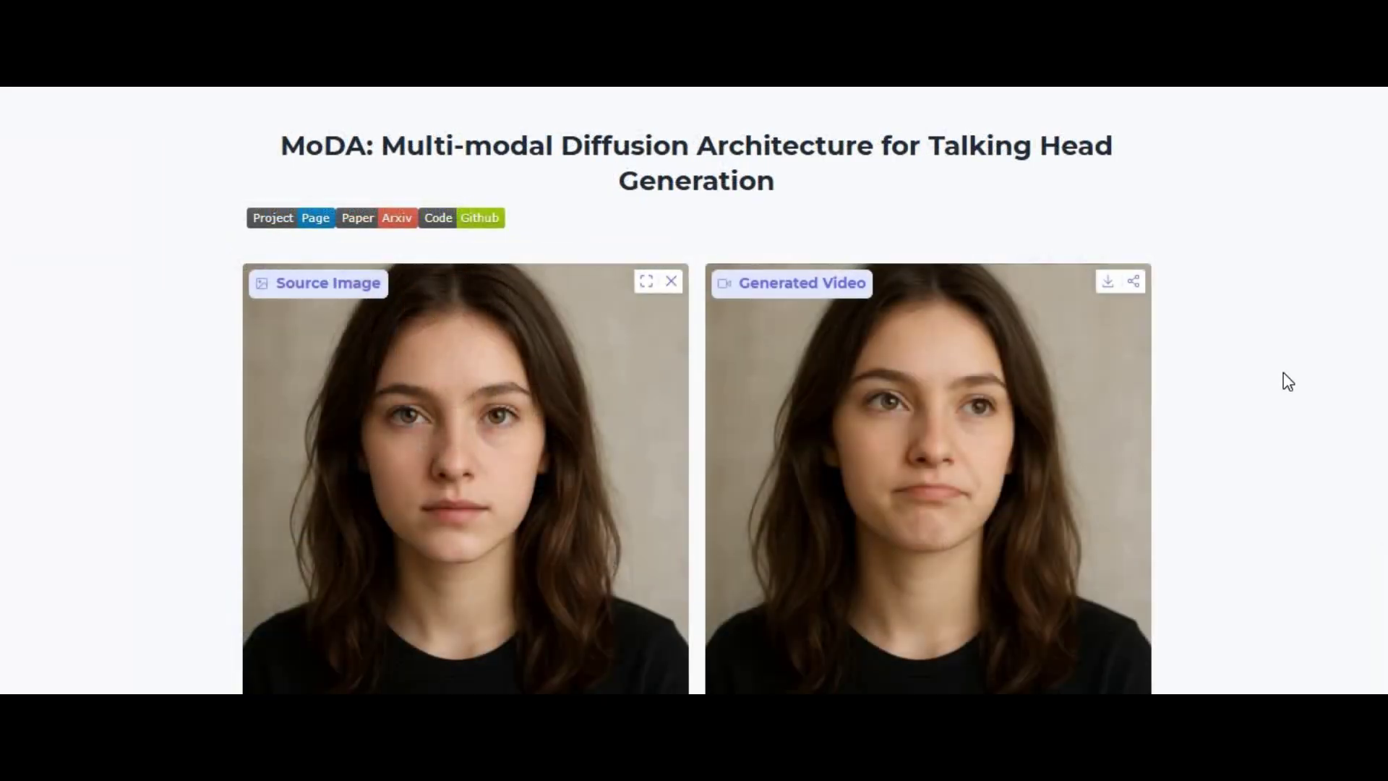
Look over the result page's driving audio, emotion options and CFG scale, and return to the generated video.
{"action": "scroll", "coordinate": [1288, 382], "scroll_direction": "down", "scroll_amount": 5}
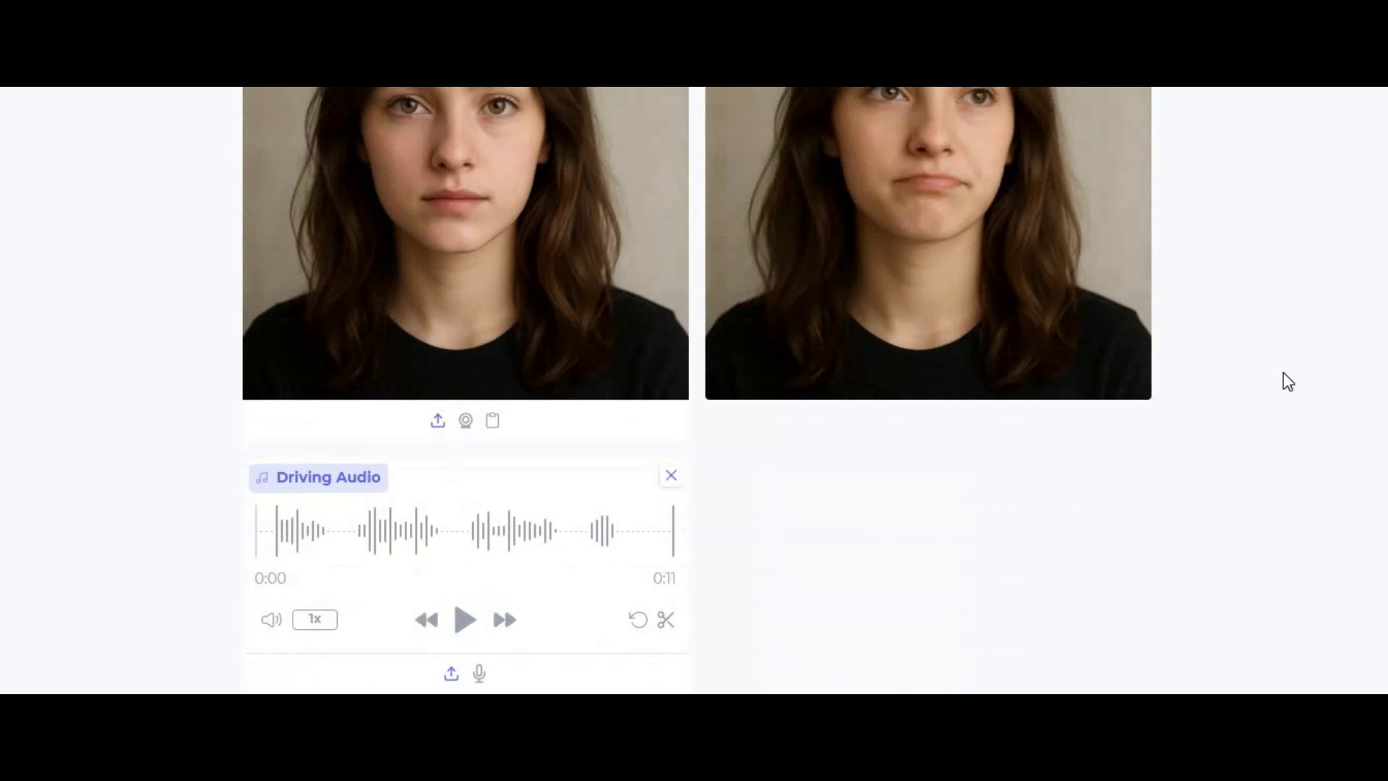
{"action": "scroll", "coordinate": [1286, 381], "scroll_direction": "down", "scroll_amount": 4}
{"action": "left_click", "coordinate": [342, 465]}
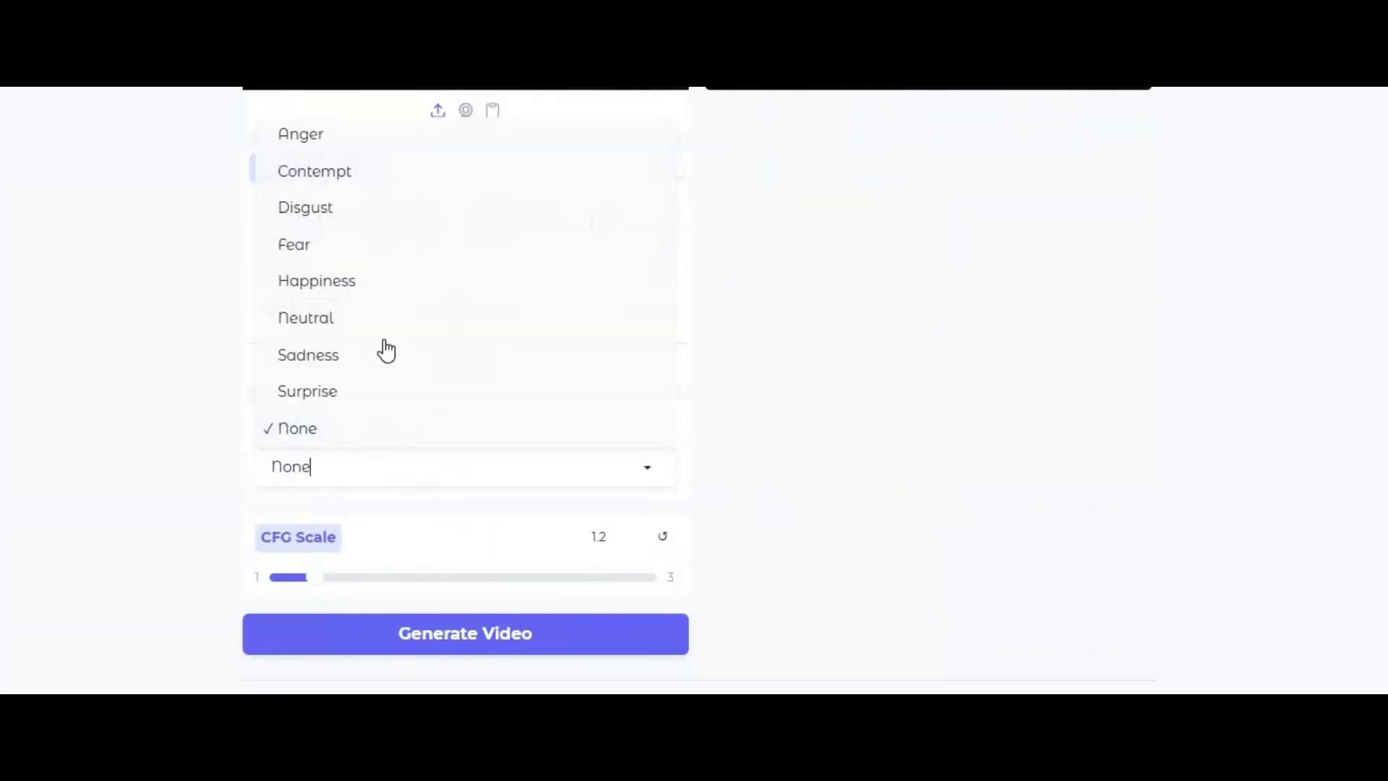
{"action": "left_click", "coordinate": [976, 532]}
{"action": "scroll", "coordinate": [973, 522], "scroll_direction": "down", "scroll_amount": 3}
{"action": "scroll", "coordinate": [973, 522], "scroll_direction": "up", "scroll_amount": 10}
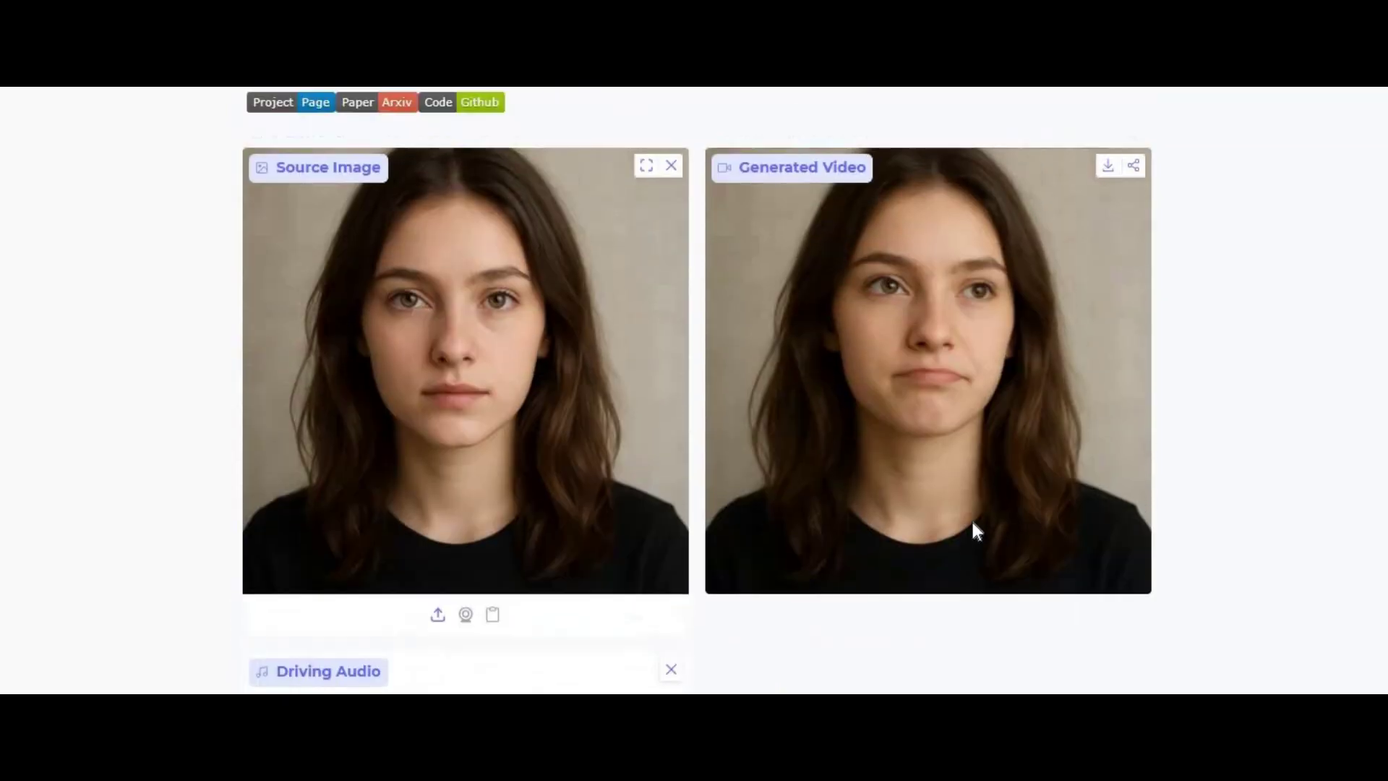
{"action": "scroll", "coordinate": [973, 522], "scroll_direction": "up", "scroll_amount": 2}
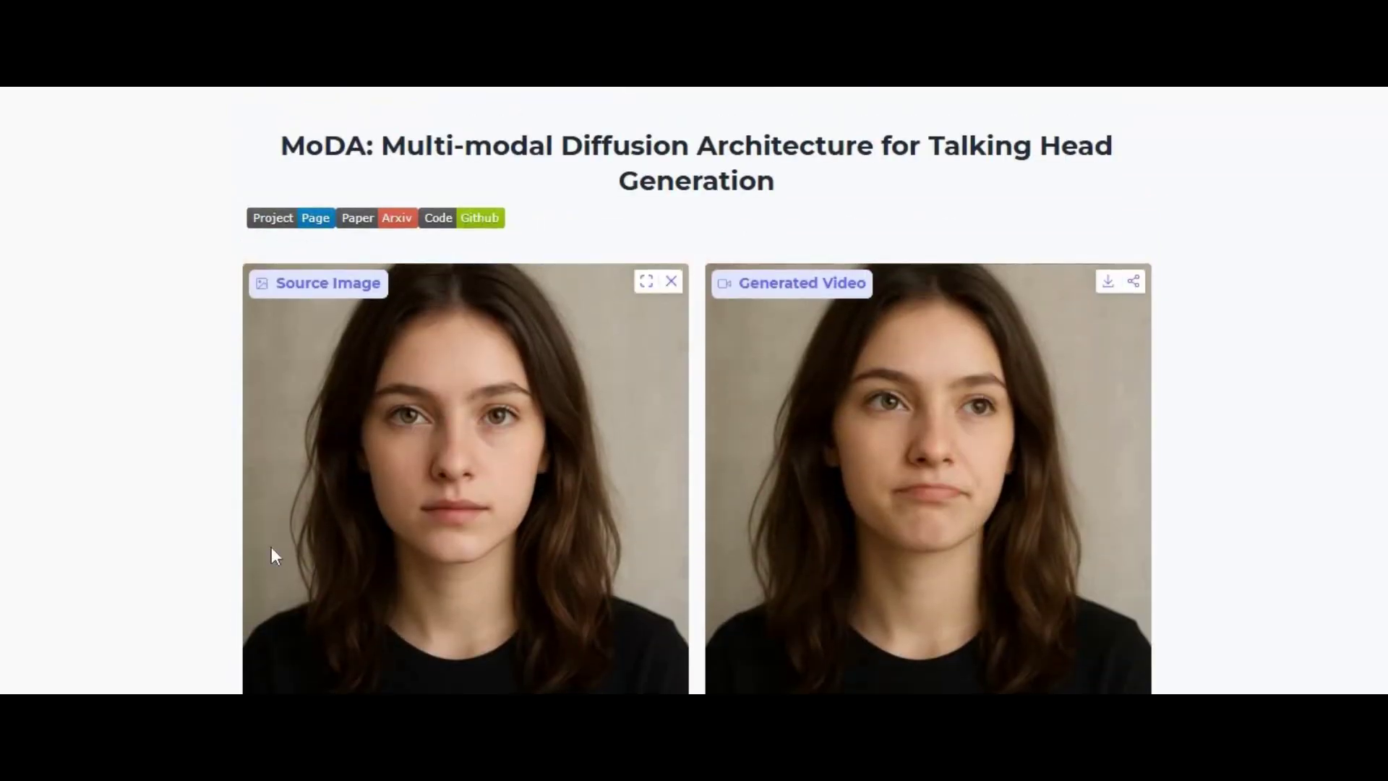
Replay the generated video and review the generation settings below it.
{"action": "scroll", "coordinate": [869, 580], "scroll_direction": "down", "scroll_amount": 2}
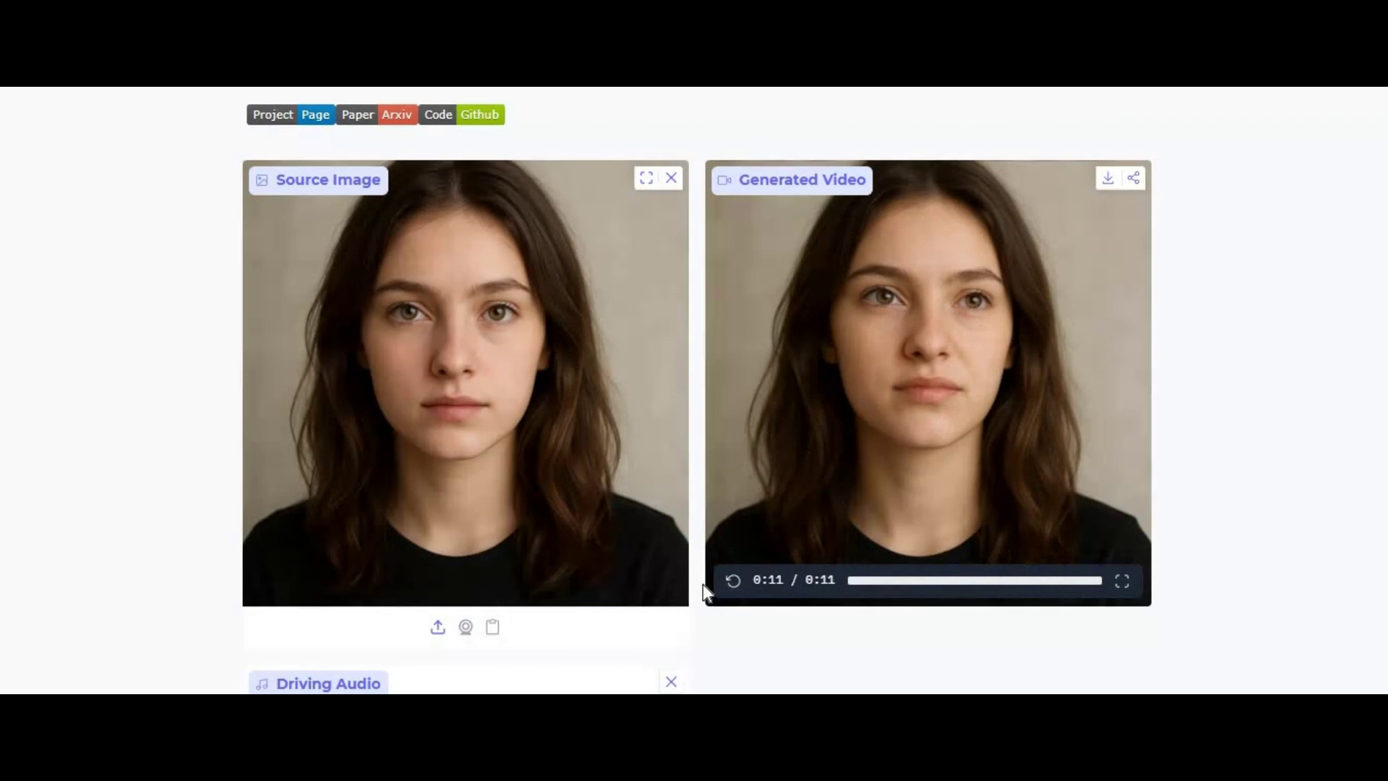
{"action": "left_click", "coordinate": [732, 581]}
{"action": "scroll", "coordinate": [957, 535], "scroll_direction": "down", "scroll_amount": 9}
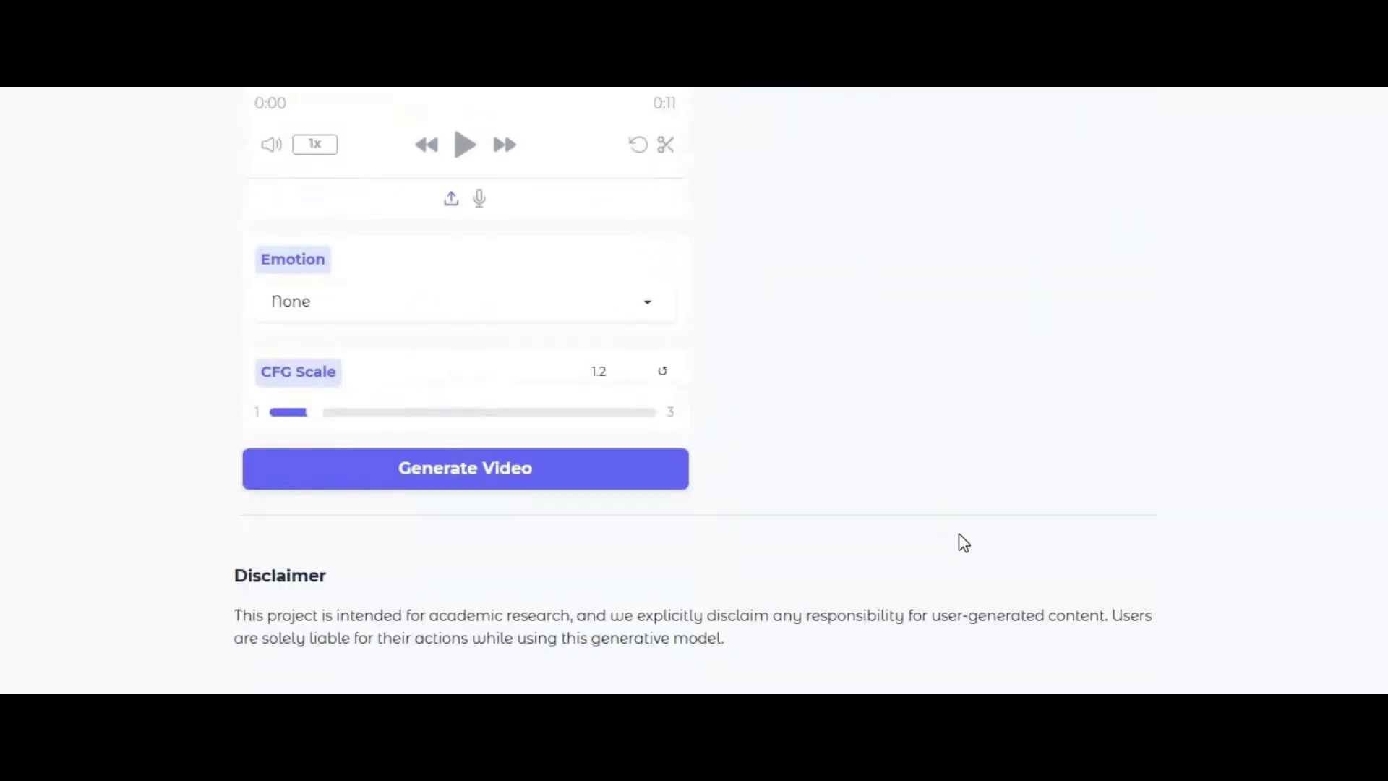
{"action": "scroll", "coordinate": [959, 534], "scroll_direction": "up", "scroll_amount": 10}
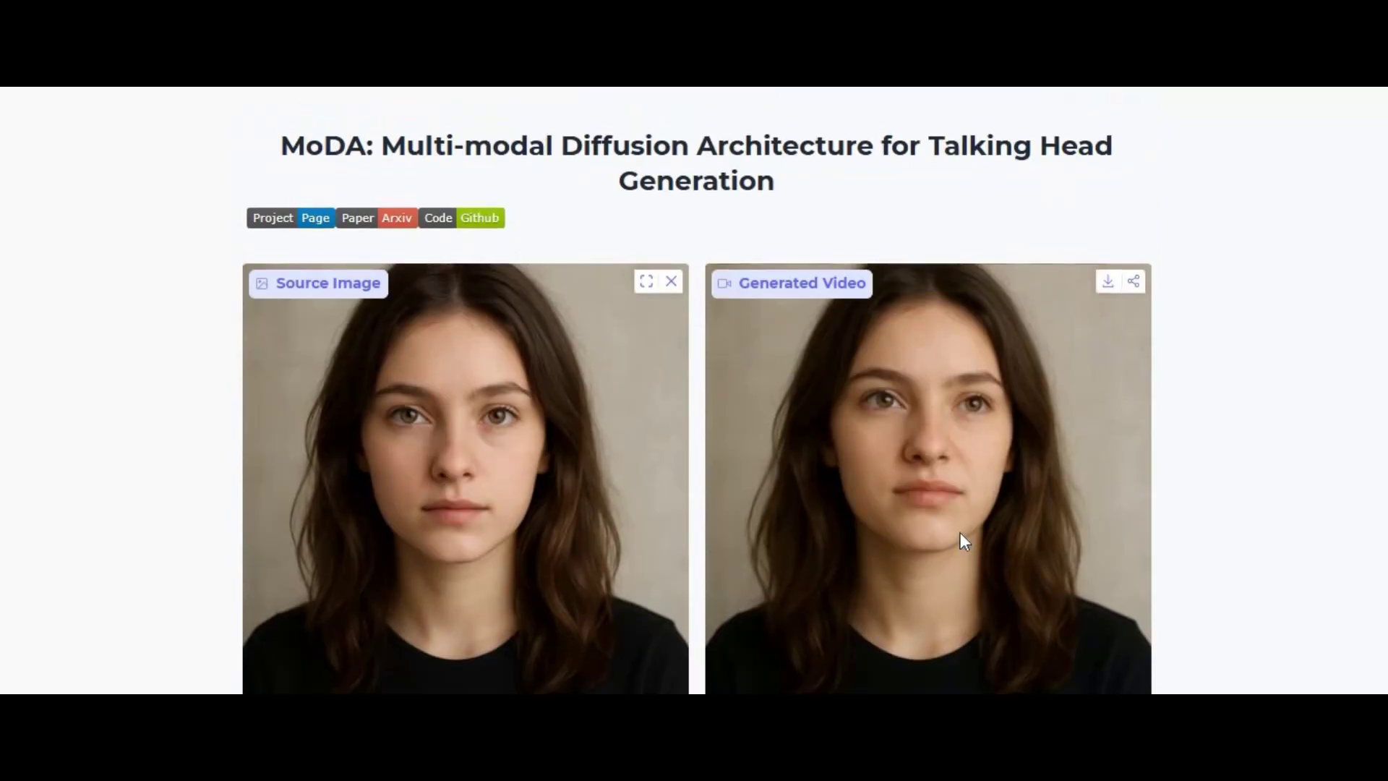